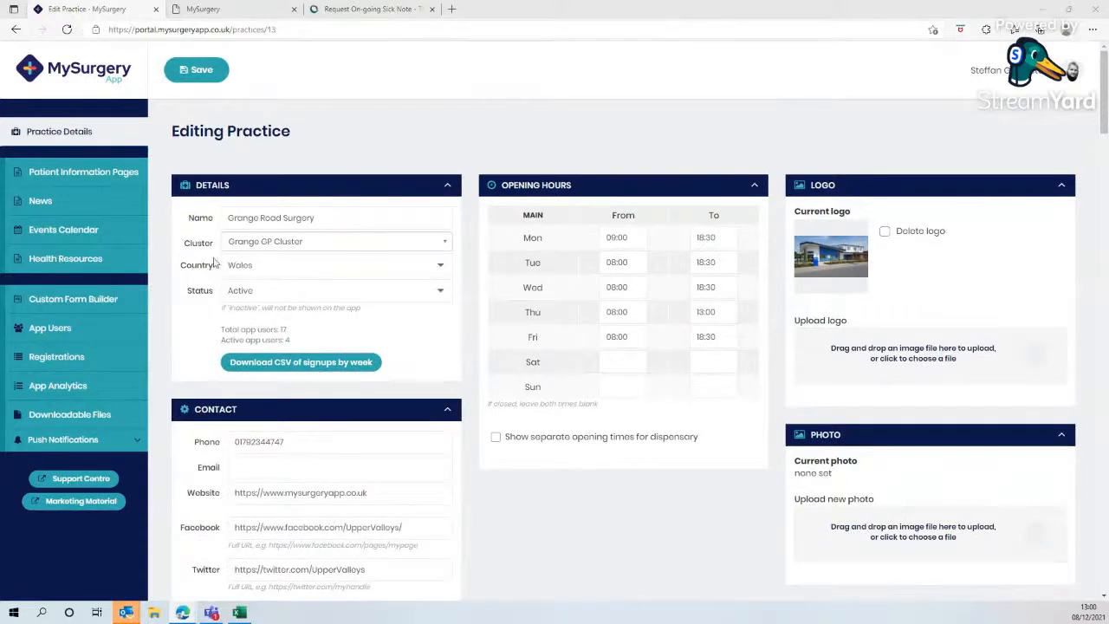
{"action": "left_click", "coordinate": [110, 300]}
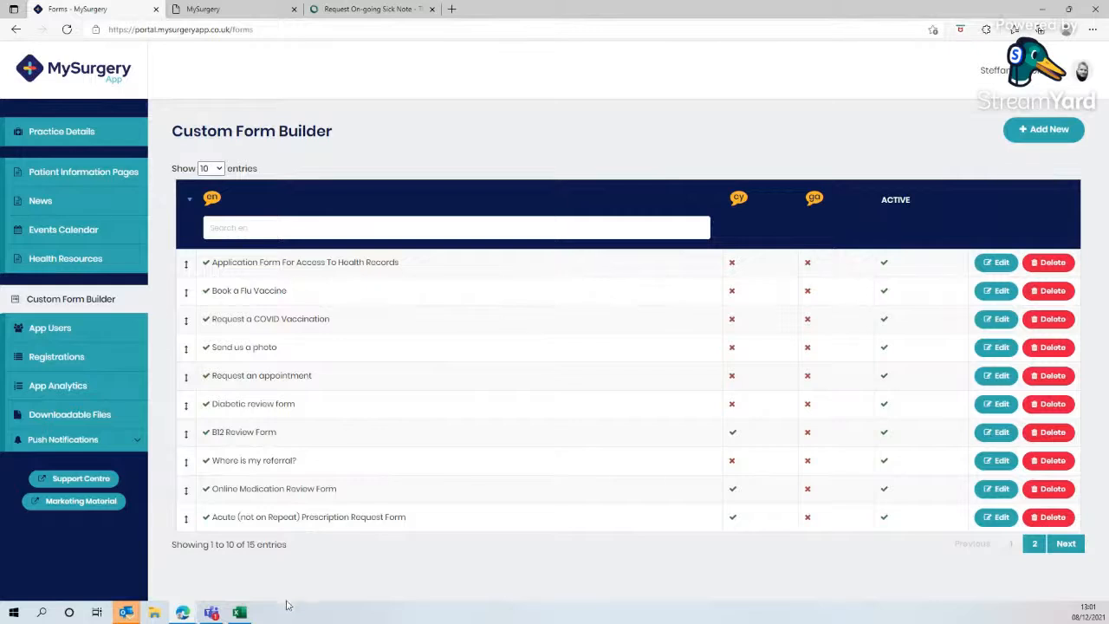
{"action": "left_click", "coordinate": [1047, 135]}
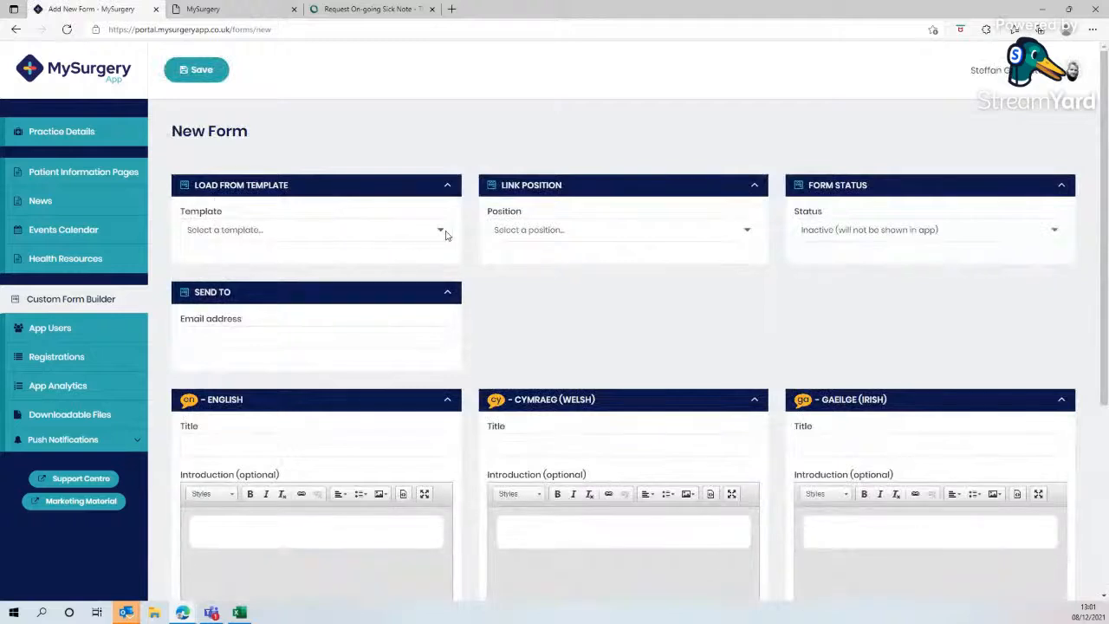
{"action": "left_click", "coordinate": [445, 235]}
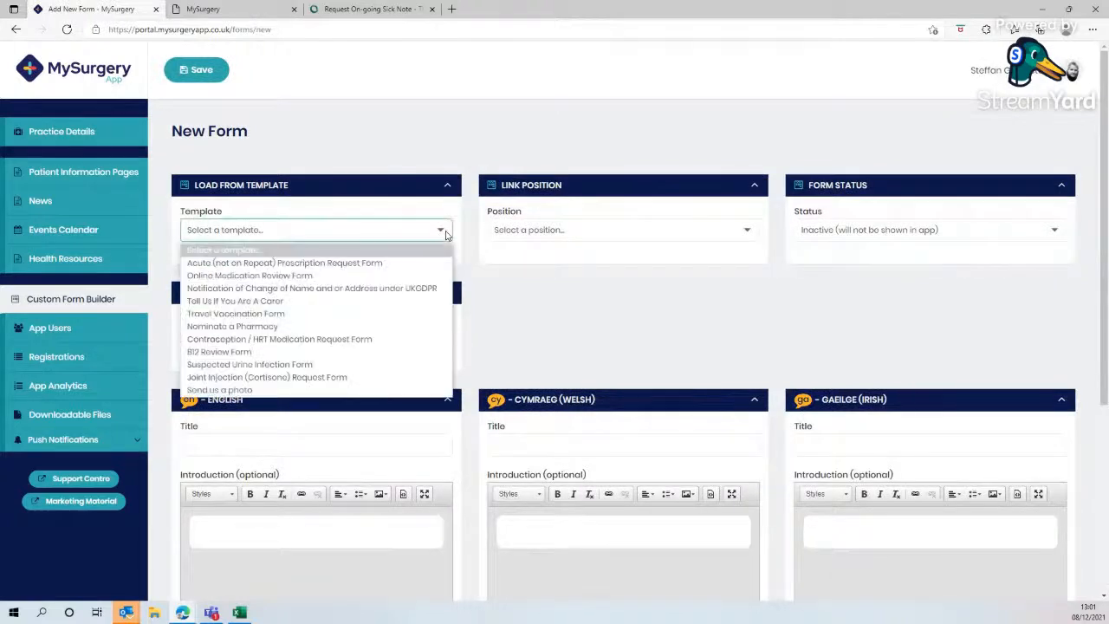
{"action": "left_click", "coordinate": [355, 389]}
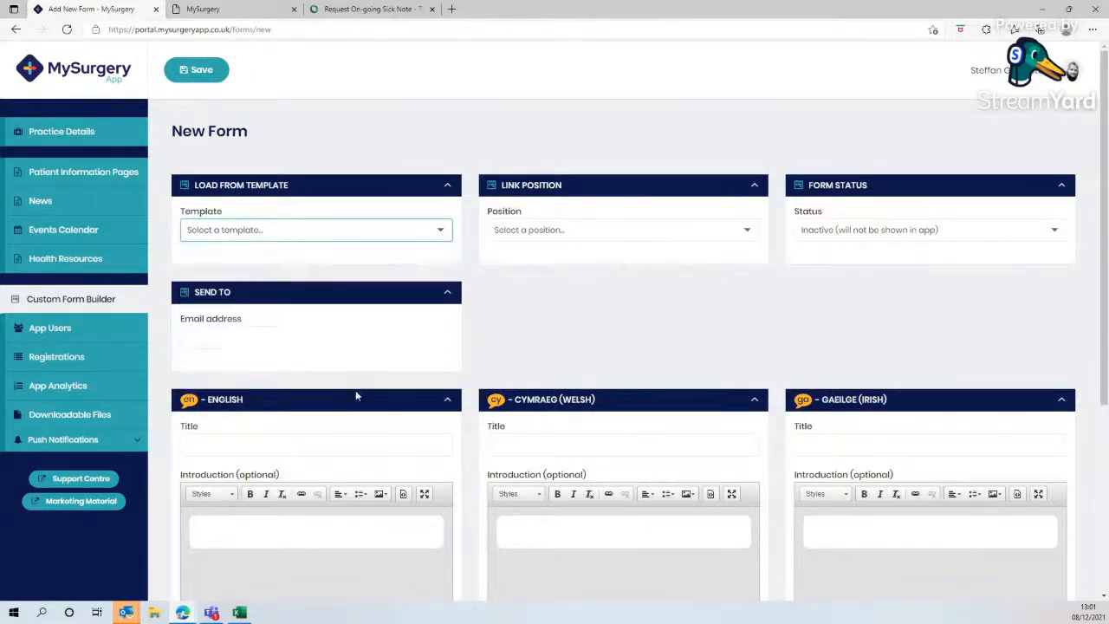
{"action": "left_click", "coordinate": [611, 103]}
{"action": "scroll", "coordinate": [502, 289], "scroll_direction": "down", "scroll_amount": 5}
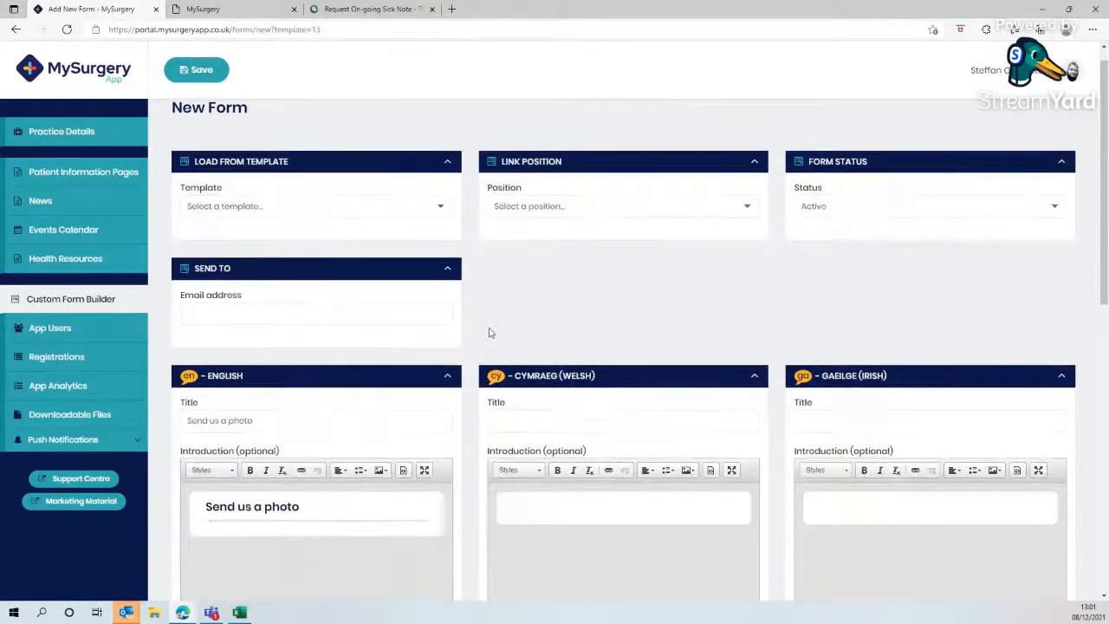
{"action": "scroll", "coordinate": [459, 378], "scroll_direction": "down", "scroll_amount": 2}
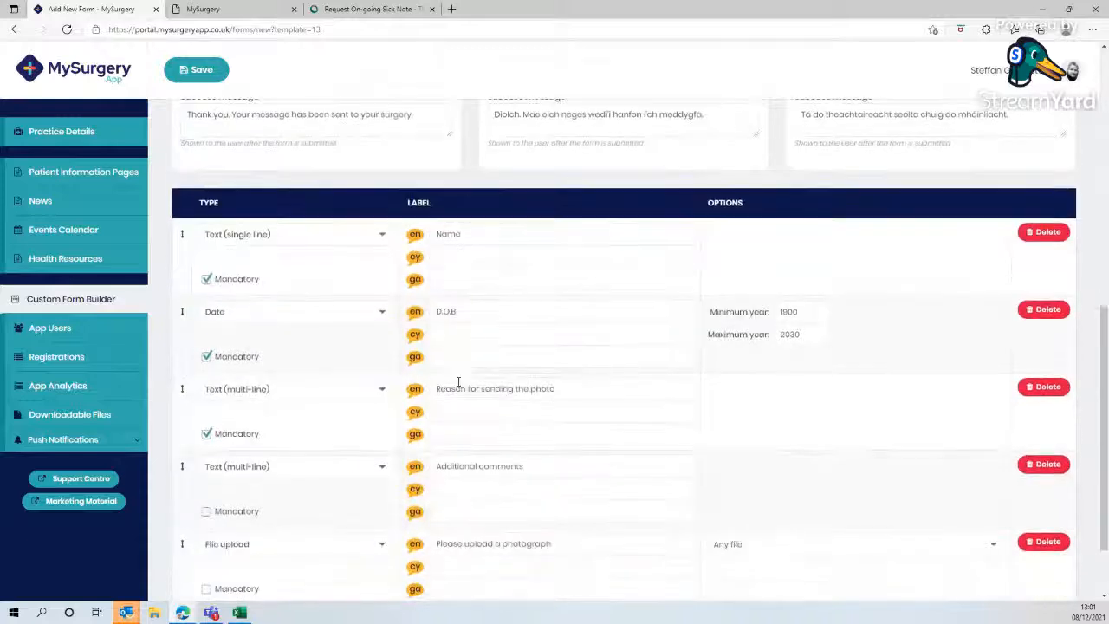
{"action": "scroll", "coordinate": [475, 357], "scroll_direction": "down", "scroll_amount": 2}
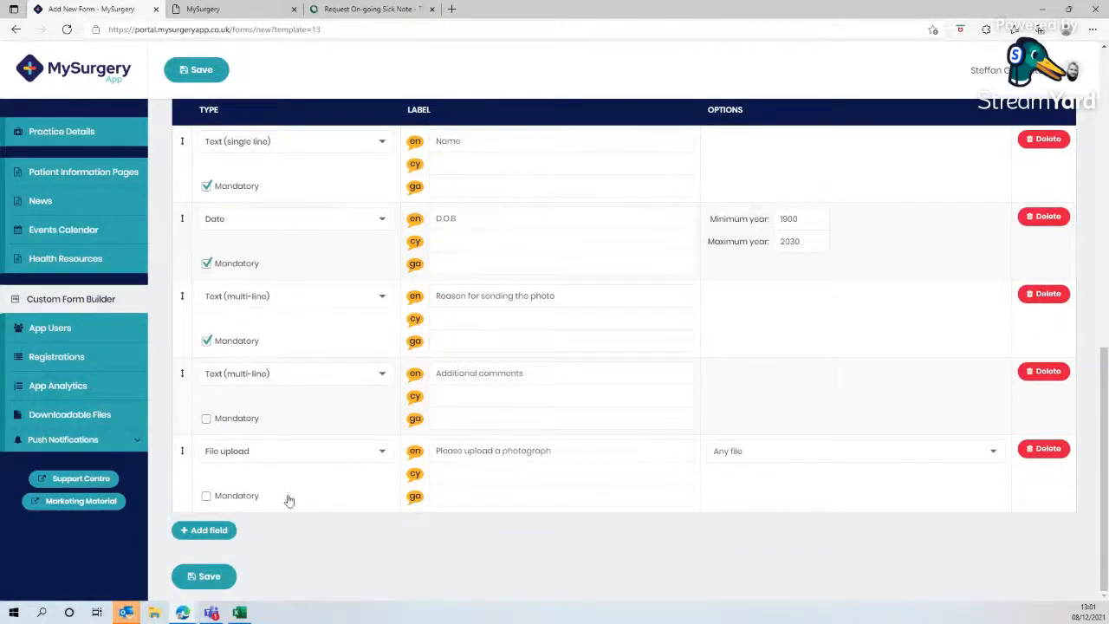
{"action": "scroll", "coordinate": [424, 346], "scroll_direction": "up", "scroll_amount": 10}
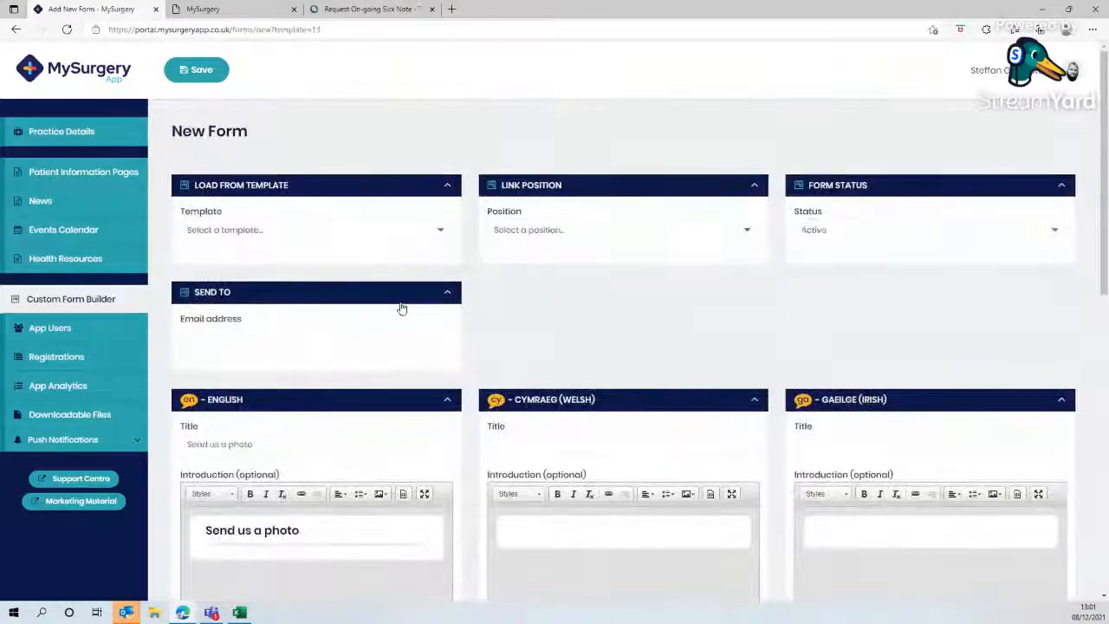
- Start a new blank custom form from the Custom Form Builder list
{"action": "left_click", "coordinate": [108, 301]}
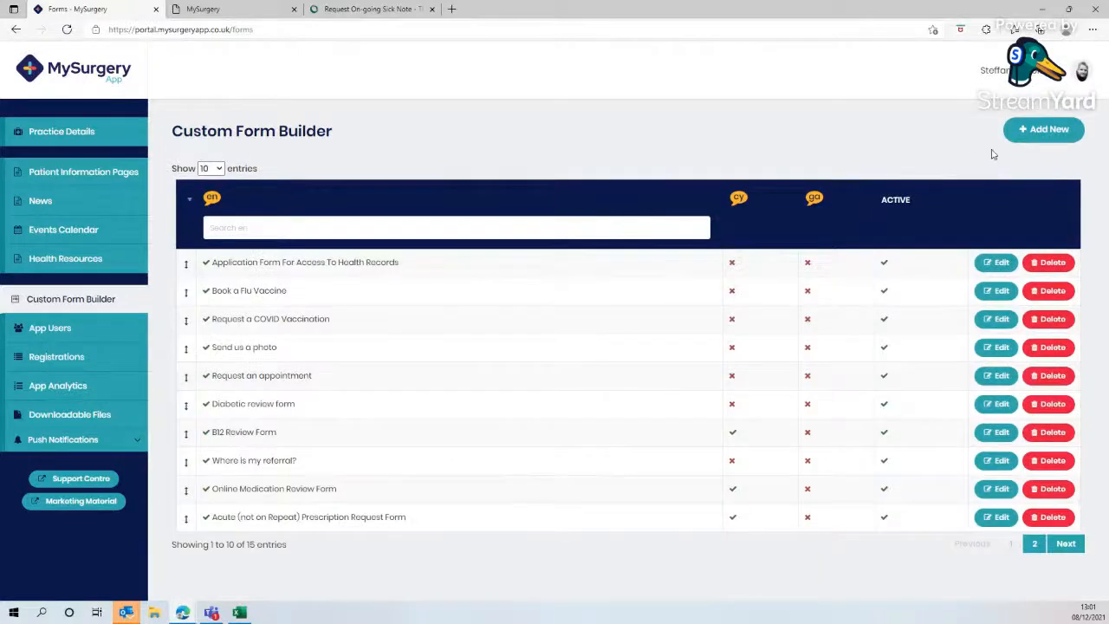
{"action": "left_click", "coordinate": [1043, 141]}
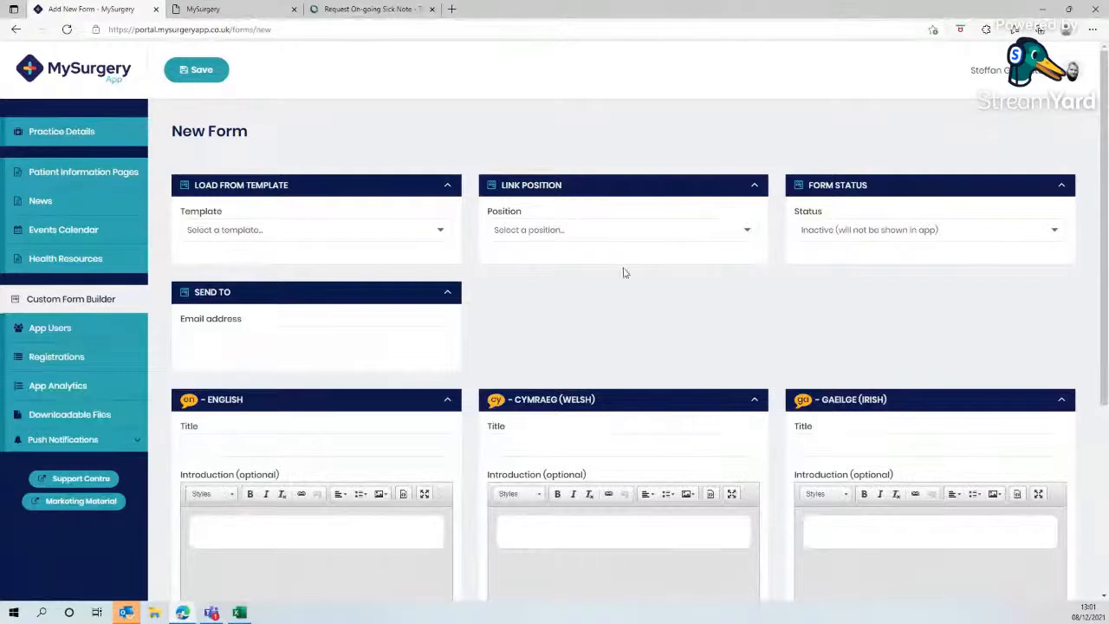
- Review the Request On-Going Sick Note page on the medical centre website in the other tab
{"action": "left_click", "coordinate": [386, 14]}
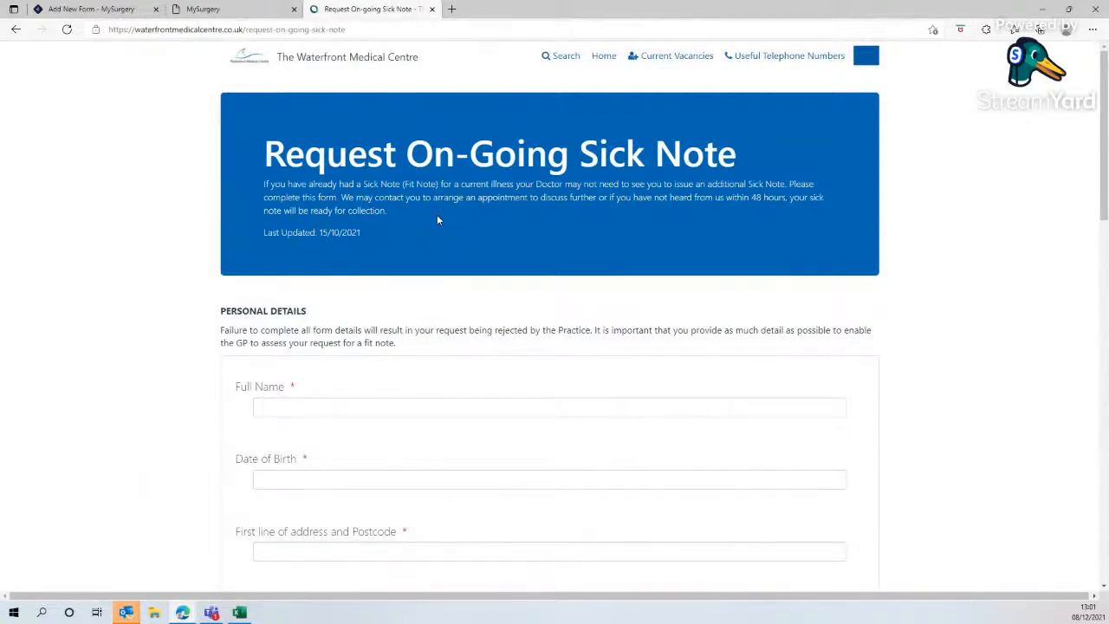
{"action": "scroll", "coordinate": [436, 216], "scroll_direction": "down", "scroll_amount": 1}
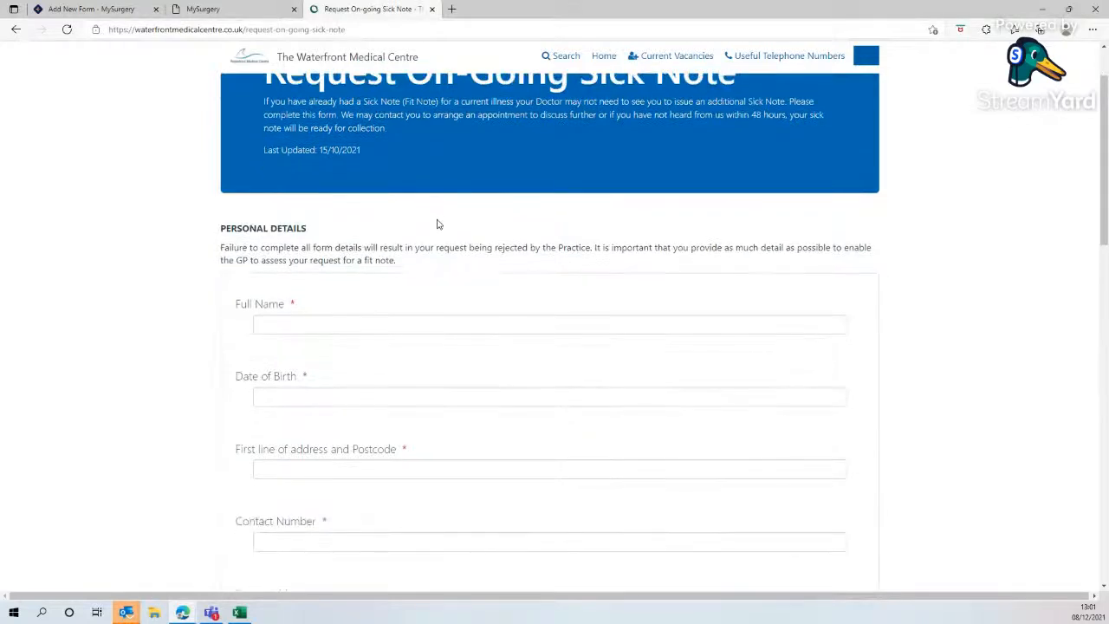
{"action": "scroll", "coordinate": [436, 218], "scroll_direction": "up", "scroll_amount": 1}
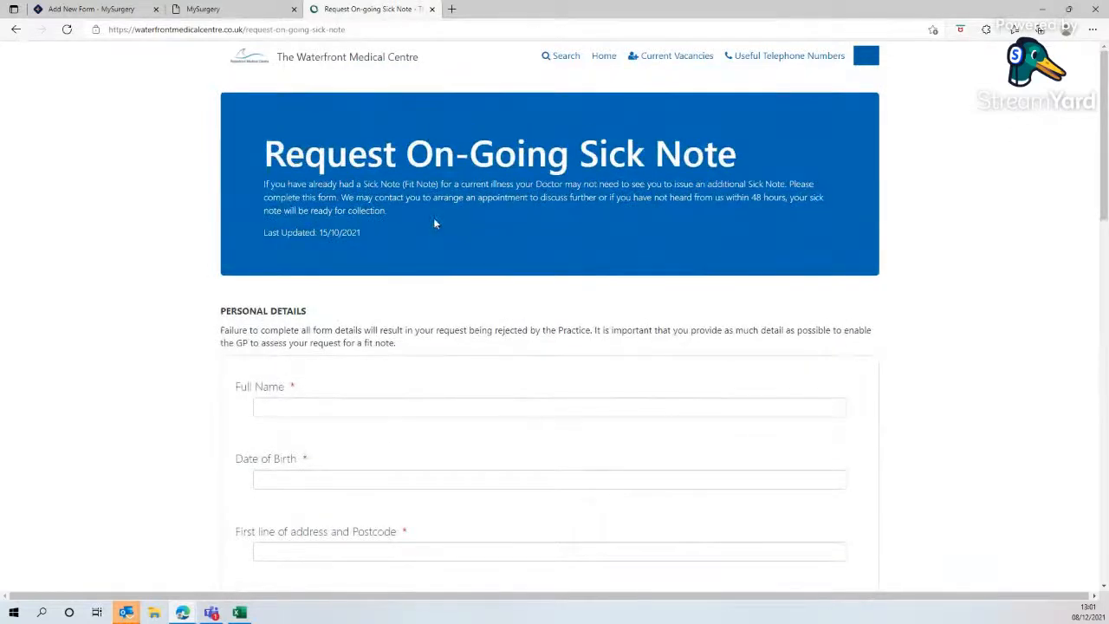
- Back in the new form, fill in the Send To email address with the staff e-mail address
{"action": "left_click", "coordinate": [87, 9]}
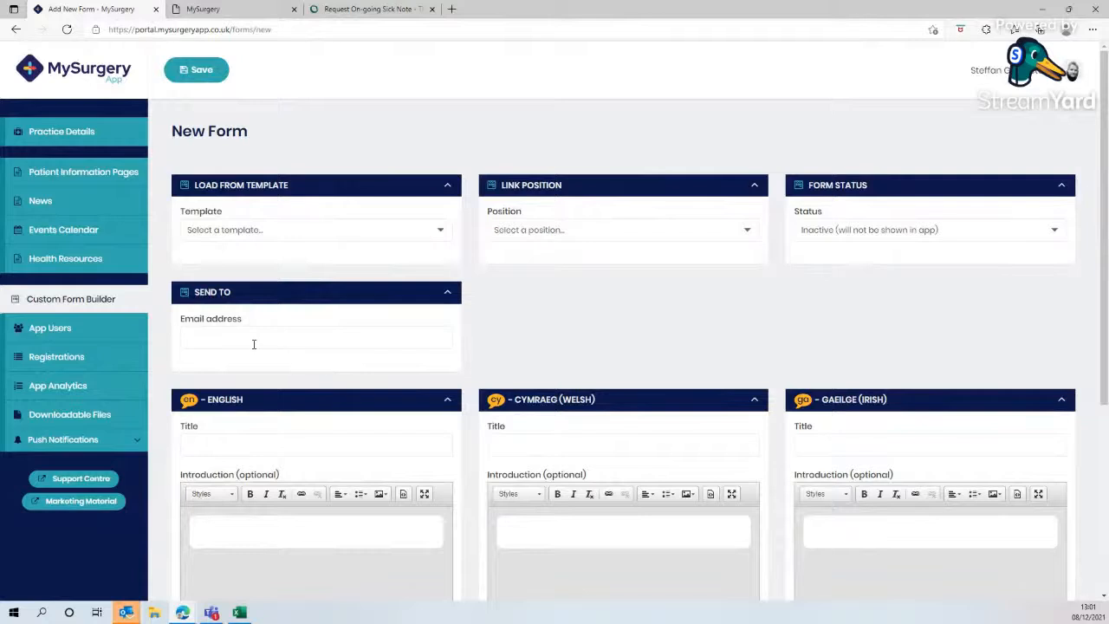
{"action": "left_click", "coordinate": [254, 344]}
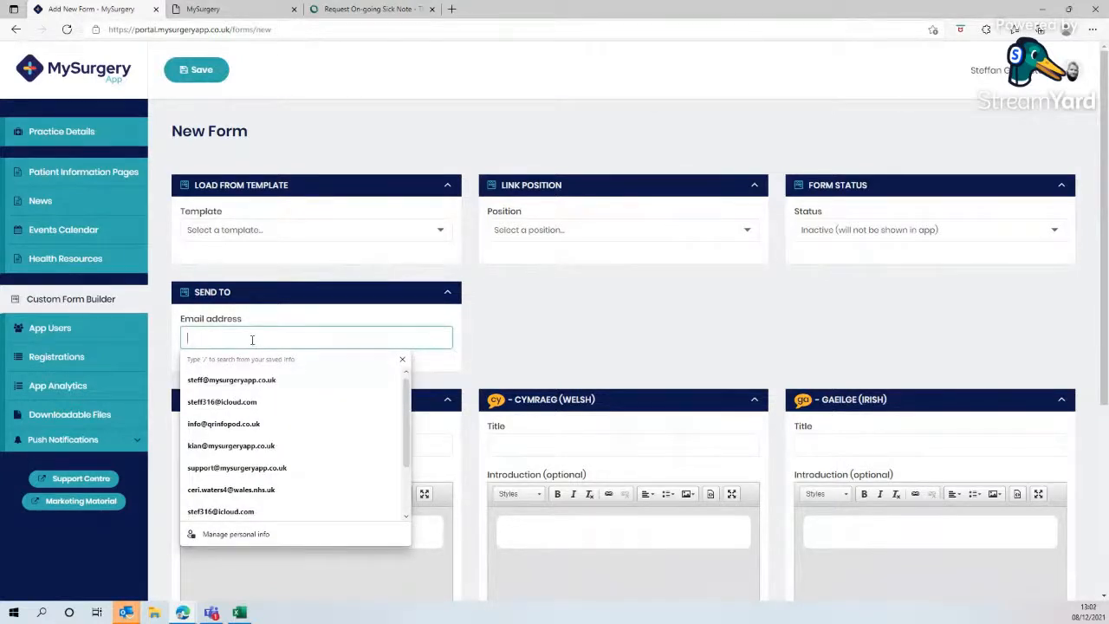
{"action": "left_click", "coordinate": [283, 378]}
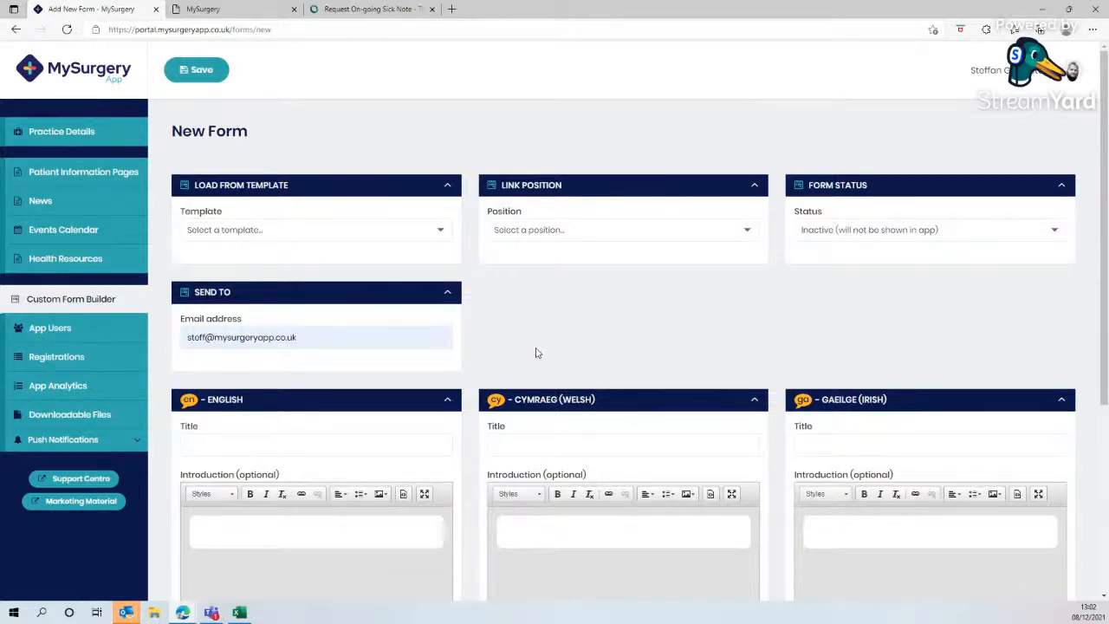
- Copy the website heading 'Request On-Going Sick Note' and paste it as the English title
{"action": "left_click", "coordinate": [373, 8]}
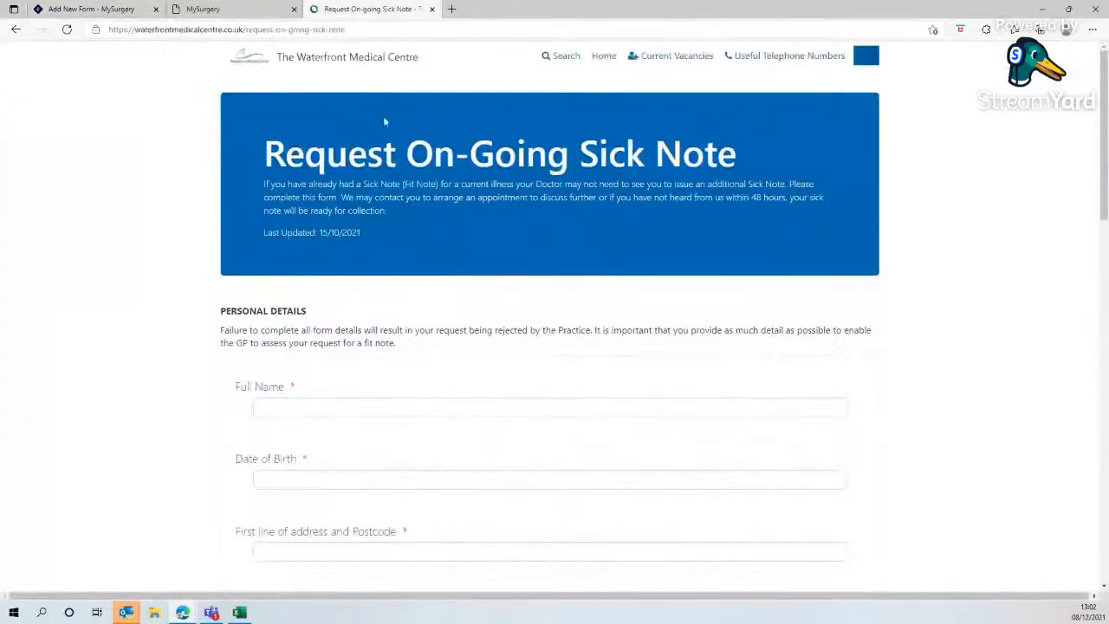
{"action": "left_click_drag", "start_coordinate": [763, 154], "coordinate": [270, 151]}
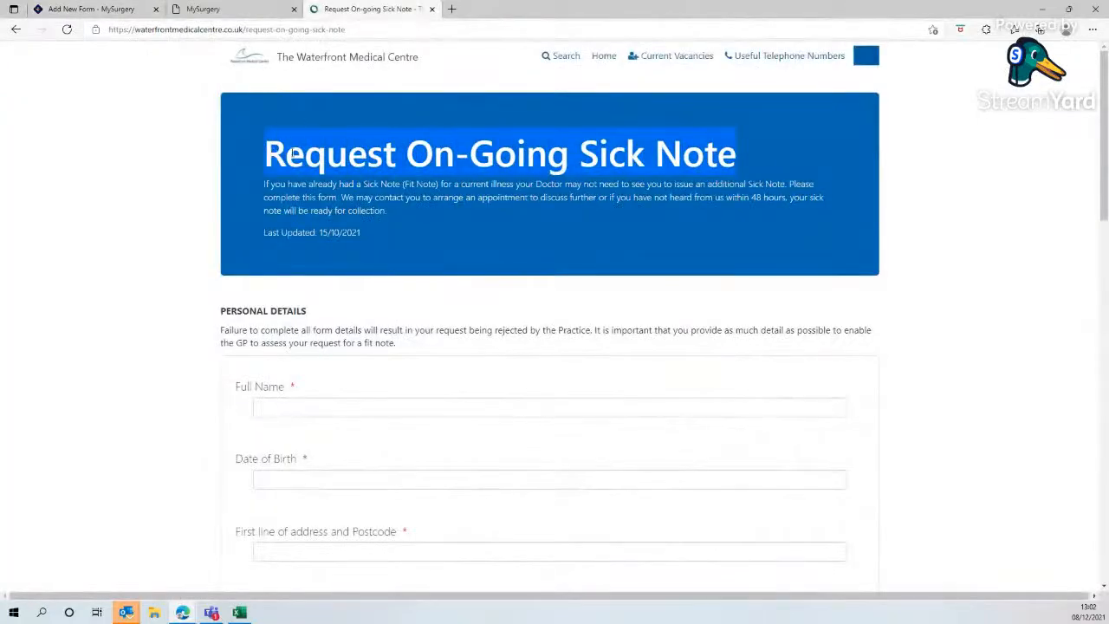
{"action": "right_click", "coordinate": [294, 154]}
{"action": "left_click", "coordinate": [320, 165]}
{"action": "left_click", "coordinate": [113, 12]}
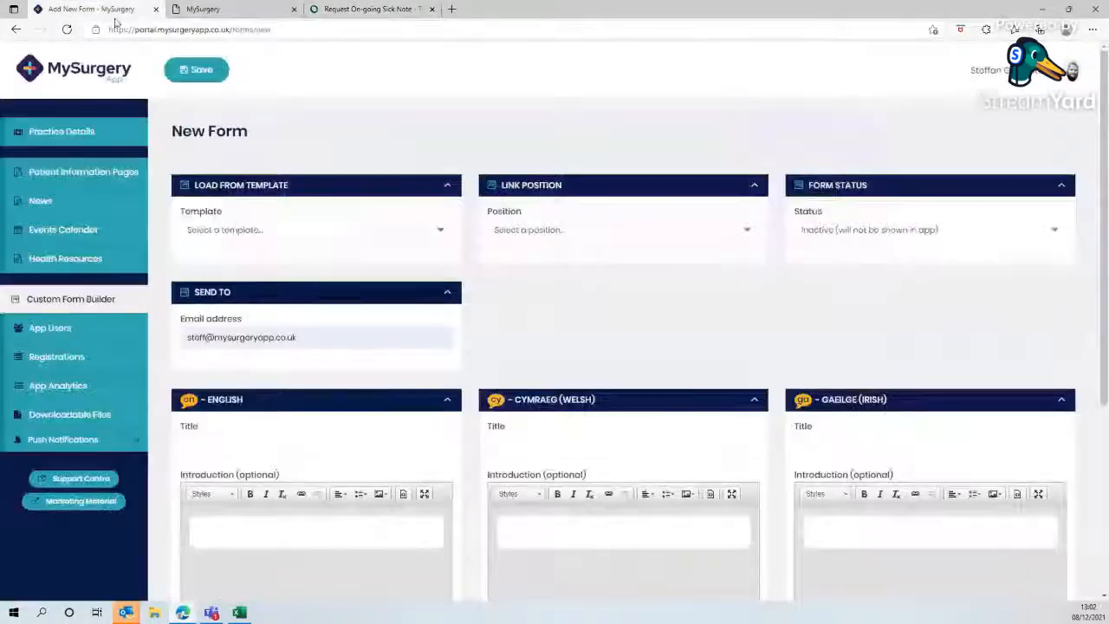
{"action": "left_click", "coordinate": [234, 445]}
{"action": "right_click", "coordinate": [234, 447]}
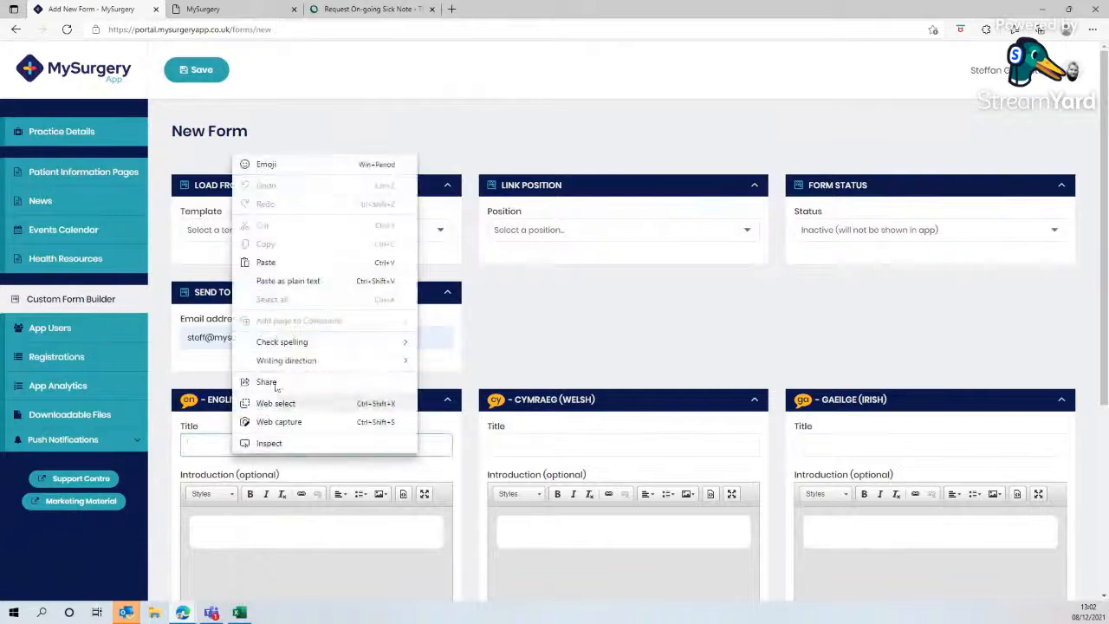
{"action": "left_click", "coordinate": [266, 263]}
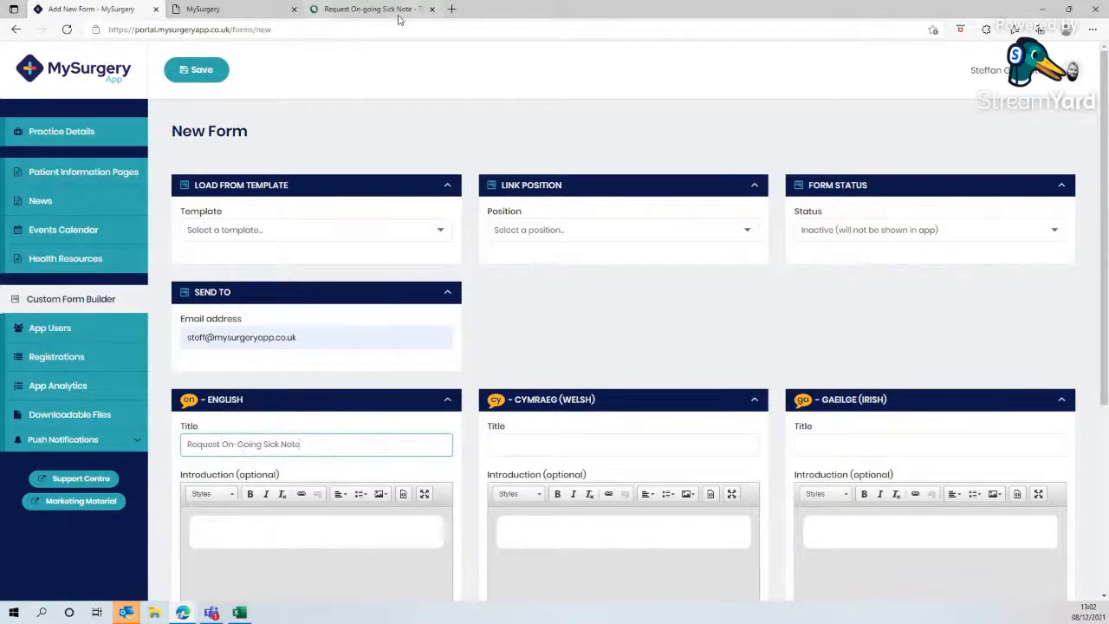
- Paste the same heading into the English introduction through the editor's paste box
{"action": "left_click", "coordinate": [223, 519]}
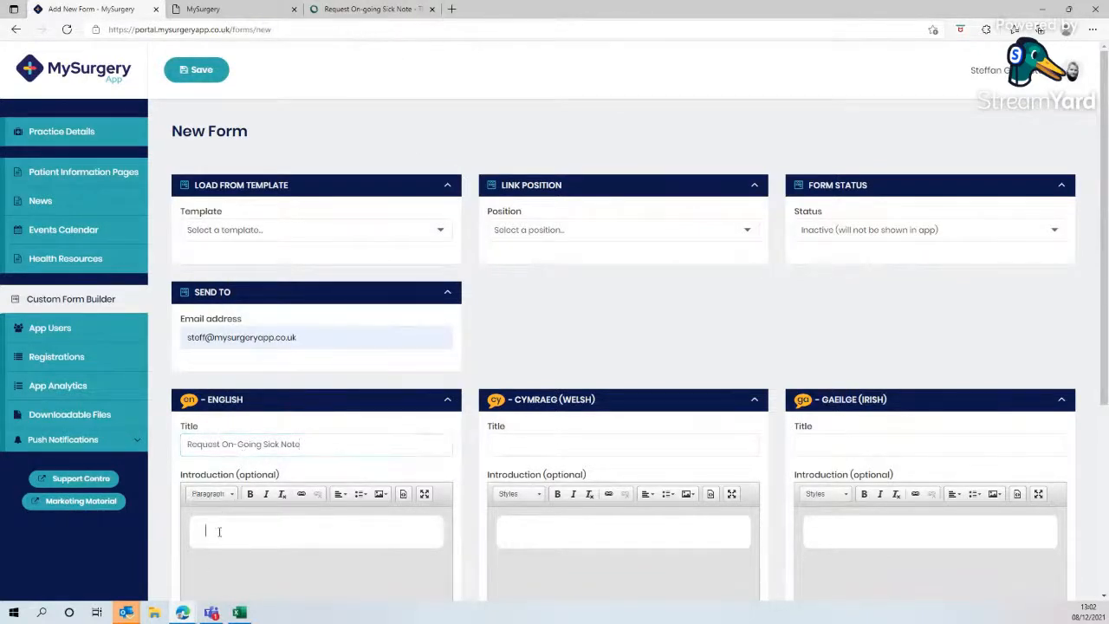
{"action": "right_click", "coordinate": [218, 527]}
{"action": "left_click", "coordinate": [244, 535]}
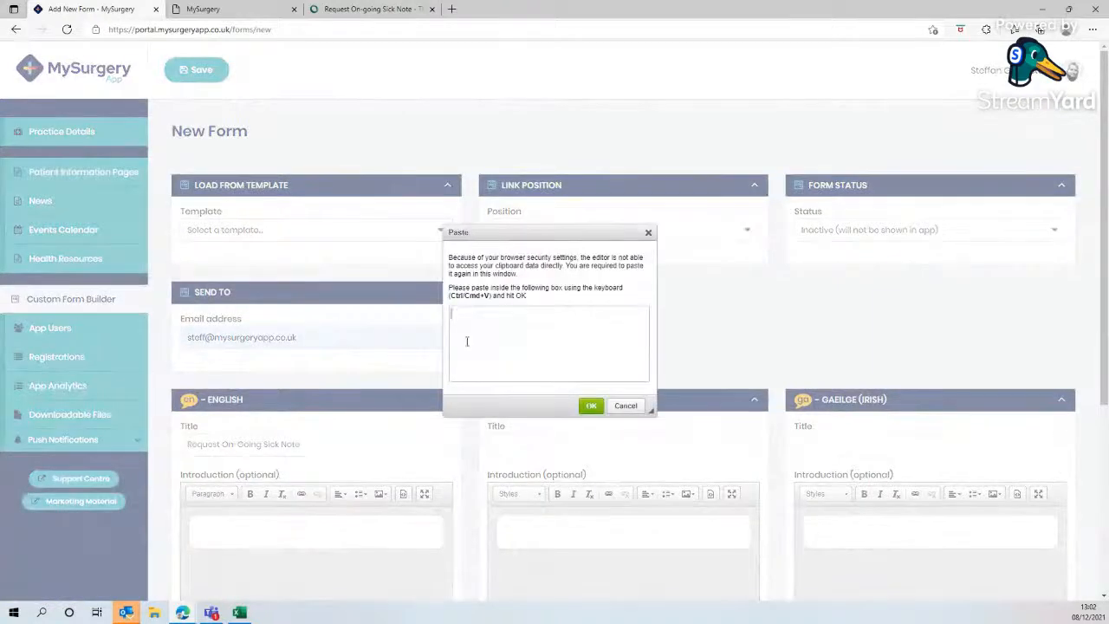
{"action": "right_click", "coordinate": [468, 325]}
{"action": "left_click", "coordinate": [510, 131]}
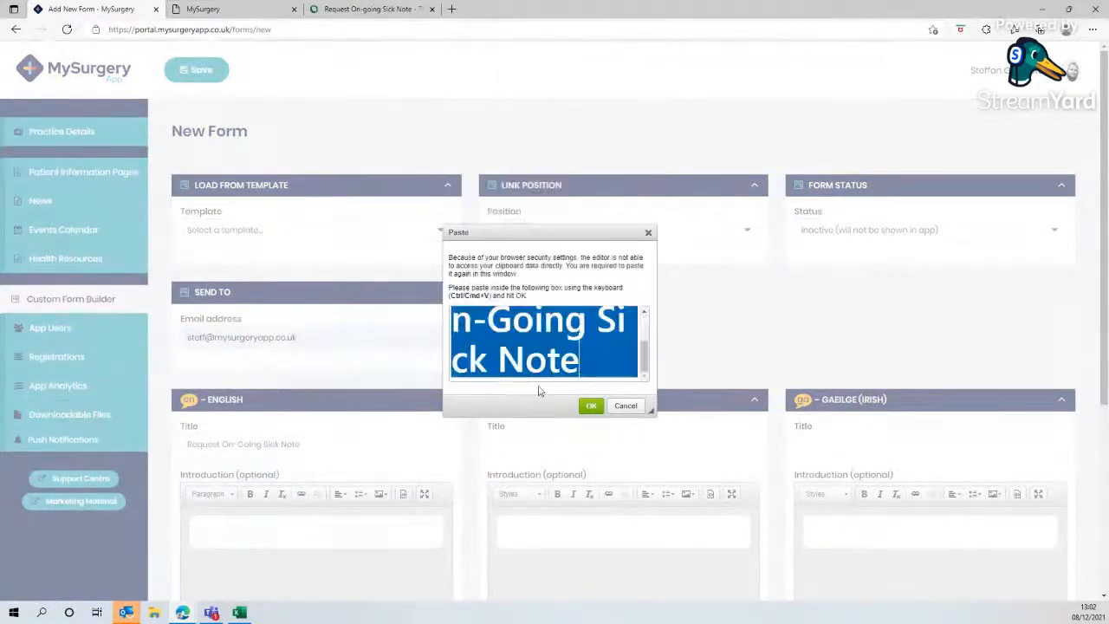
{"action": "left_click", "coordinate": [590, 405]}
- Format the introduction heading as Heading 2 and start a new paragraph below it
{"action": "left_click_drag", "start_coordinate": [376, 558], "coordinate": [179, 558]}
{"action": "left_click", "coordinate": [230, 493]}
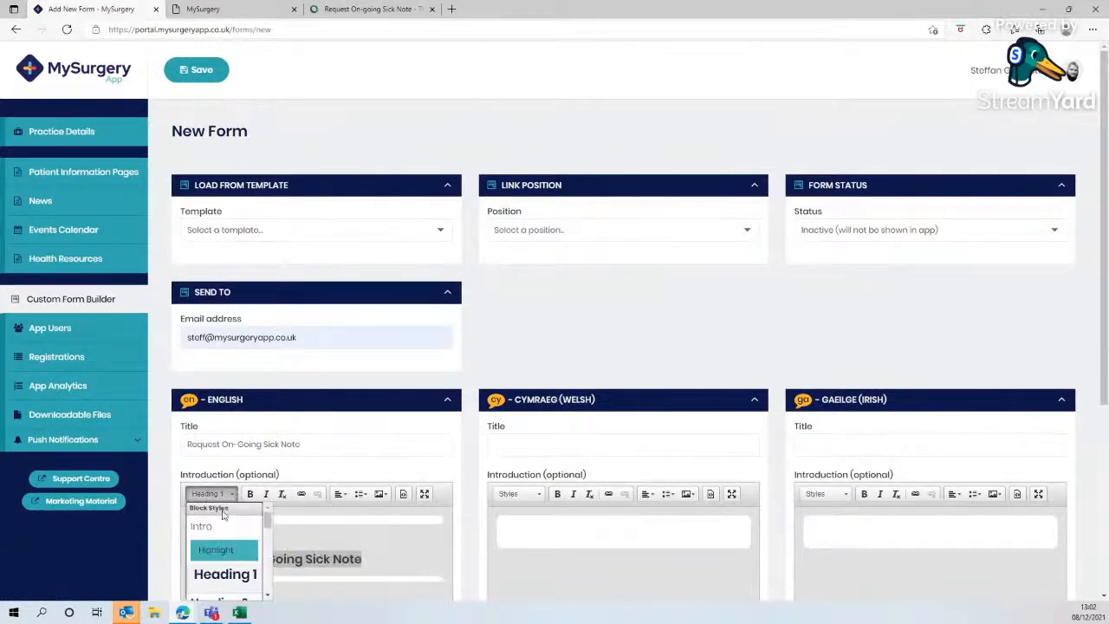
{"action": "left_click", "coordinate": [223, 586]}
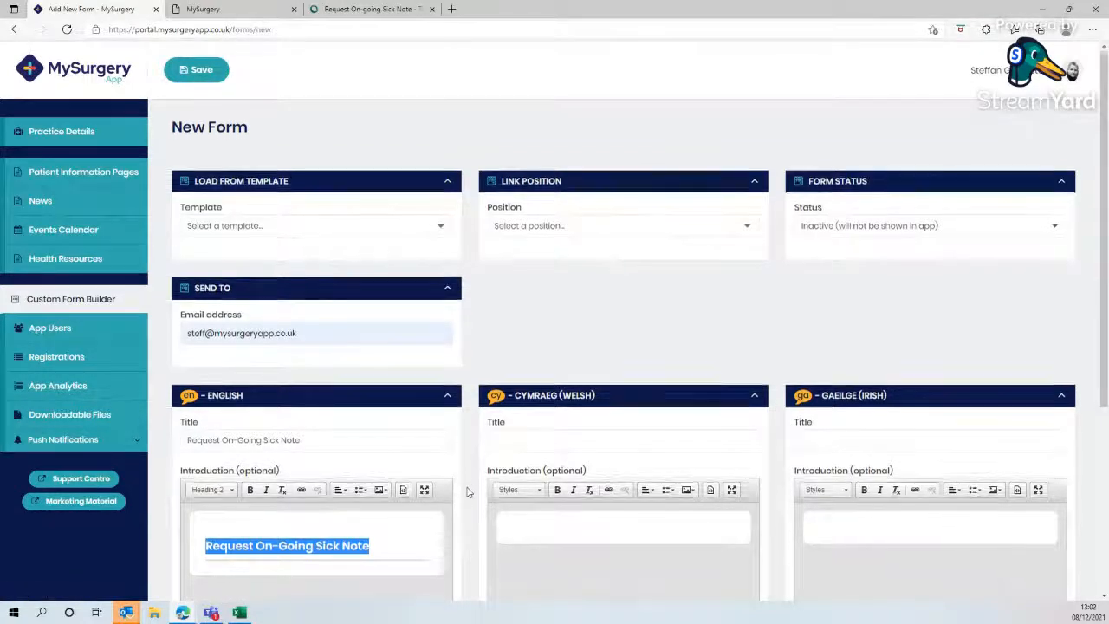
{"action": "scroll", "coordinate": [395, 381], "scroll_direction": "down", "scroll_amount": 2}
{"action": "left_click", "coordinate": [395, 381]}
{"action": "key", "text": "Return"}
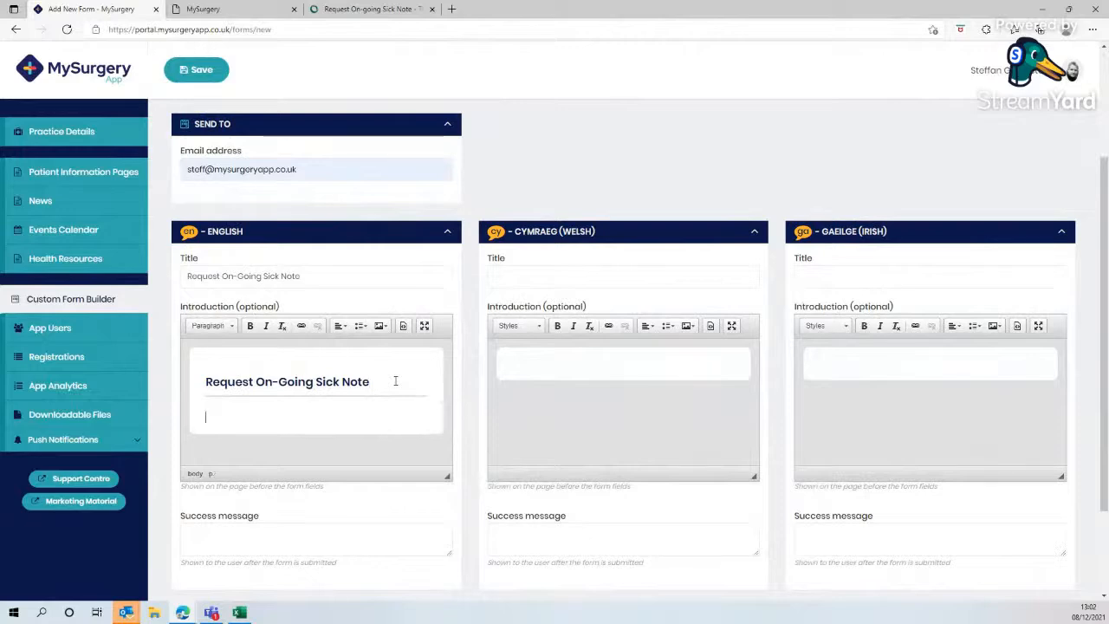
- Copy the website's sick note description paragraph and paste it below the introduction heading
{"action": "left_click", "coordinate": [362, 8]}
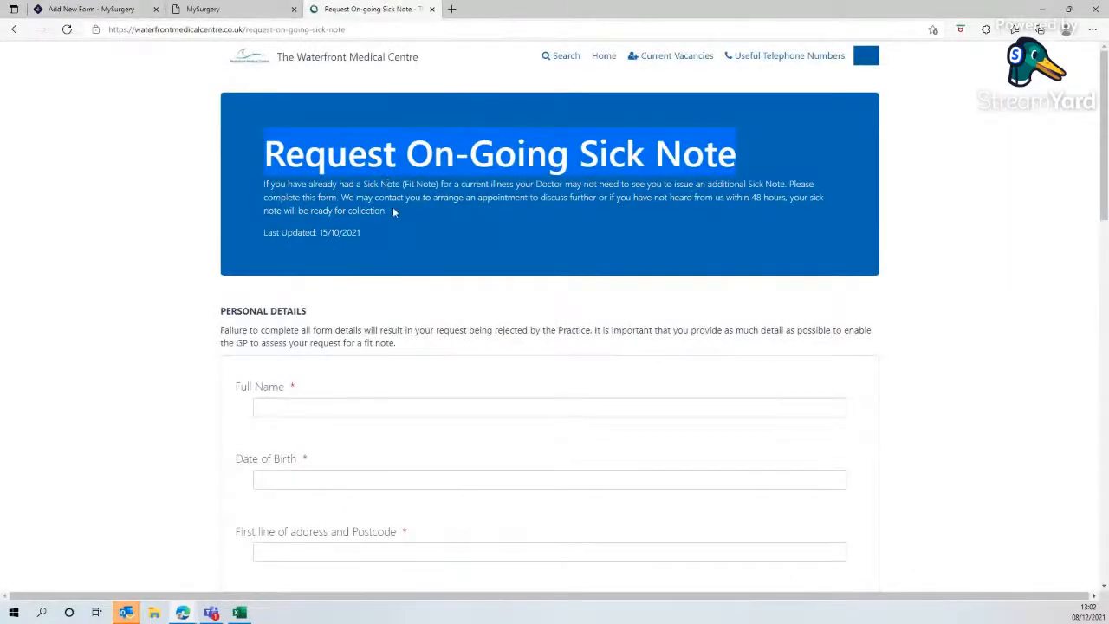
{"action": "left_click_drag", "start_coordinate": [392, 211], "coordinate": [283, 193]}
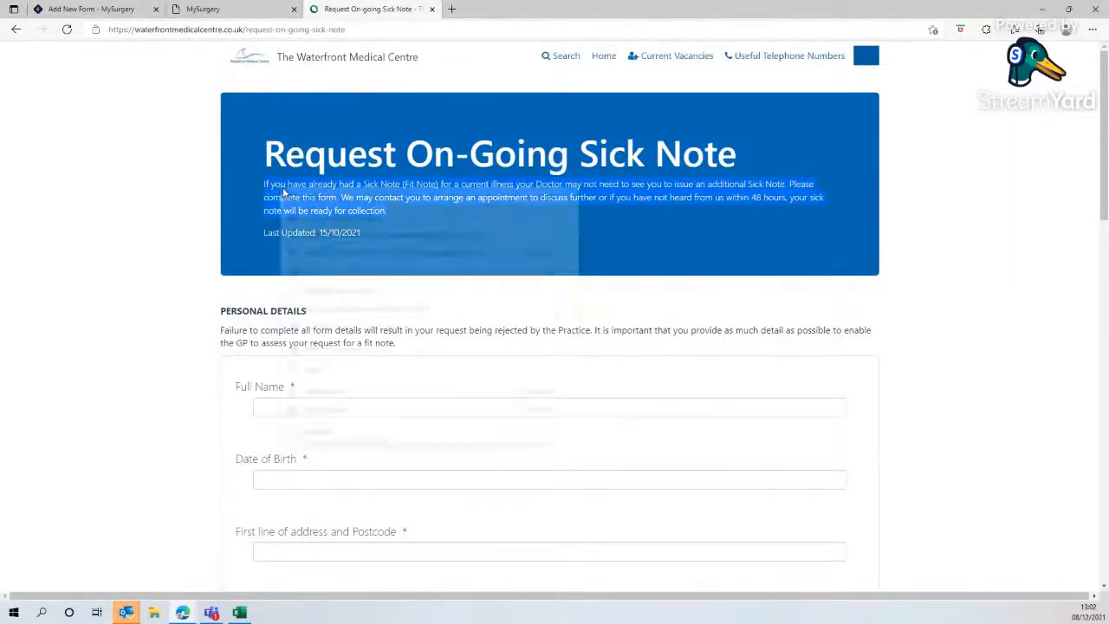
{"action": "right_click", "coordinate": [283, 193]}
{"action": "left_click", "coordinate": [308, 201]}
{"action": "left_click", "coordinate": [91, 9]}
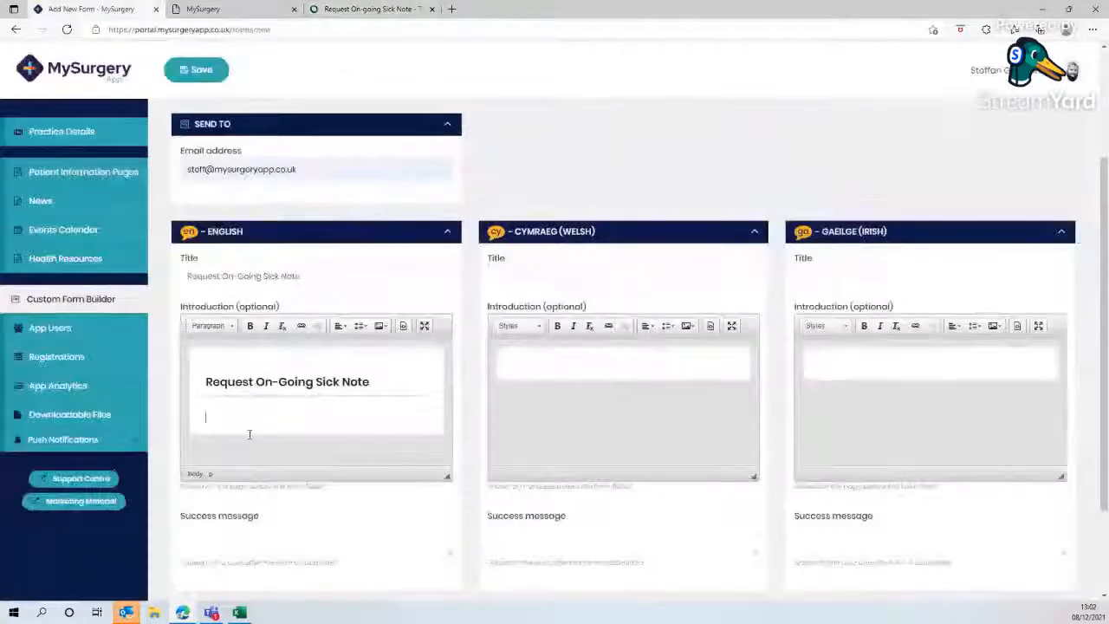
{"action": "right_click", "coordinate": [232, 414]}
{"action": "left_click", "coordinate": [257, 423]}
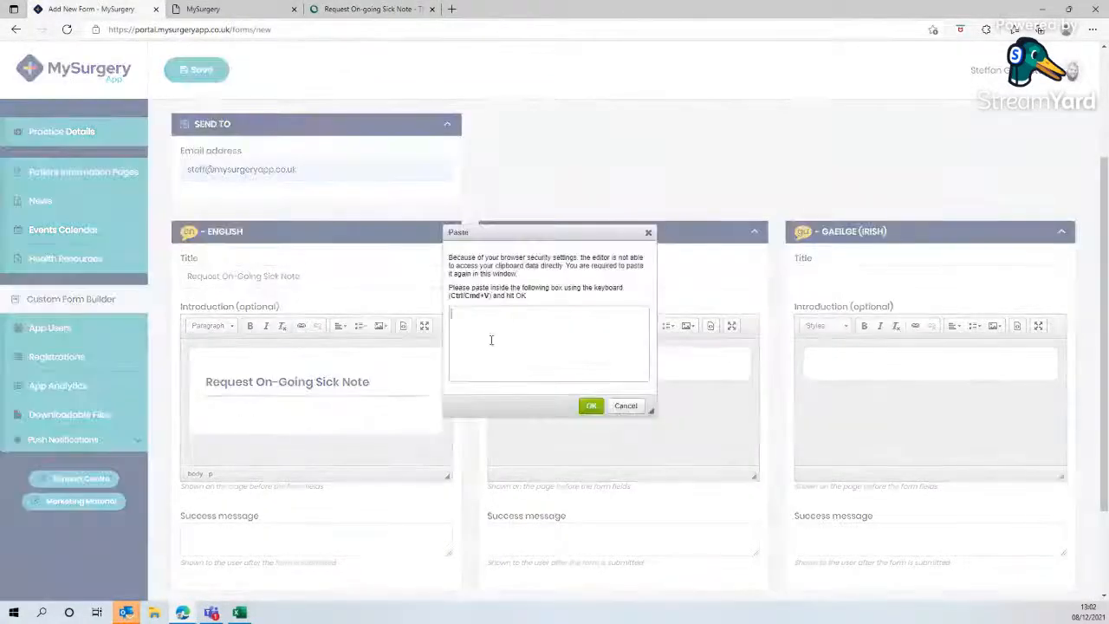
{"action": "right_click", "coordinate": [509, 312]}
{"action": "left_click", "coordinate": [563, 121]}
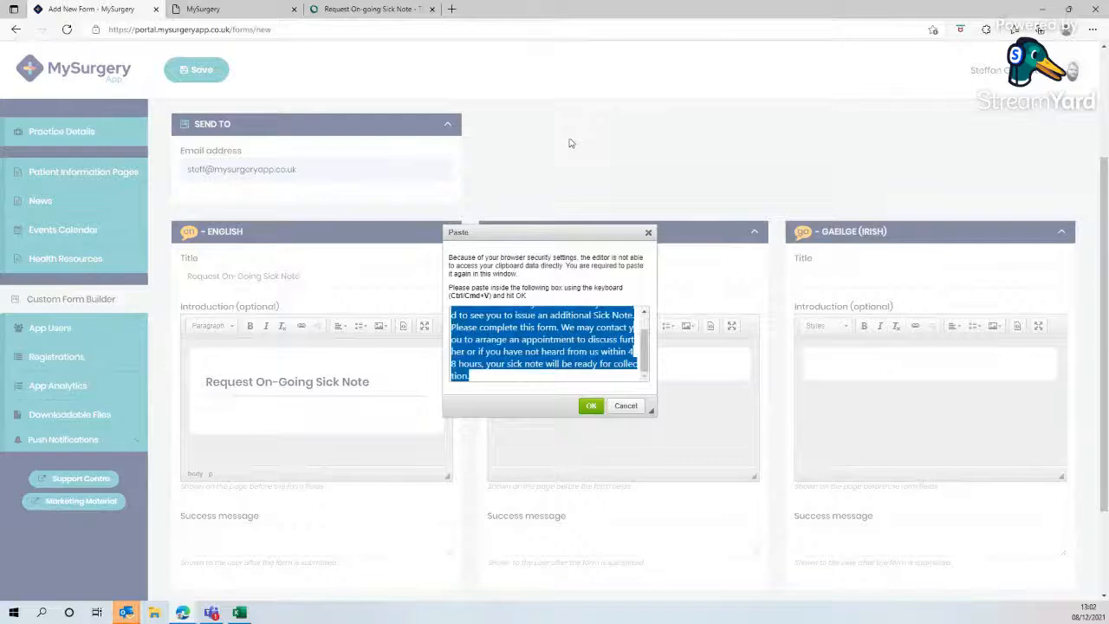
{"action": "left_click", "coordinate": [589, 405]}
- Enter the English success message 'Thank you, your form has been submitted successfully', correct its spelling, and save the form
{"action": "scroll", "coordinate": [279, 392], "scroll_direction": "down", "scroll_amount": 1}
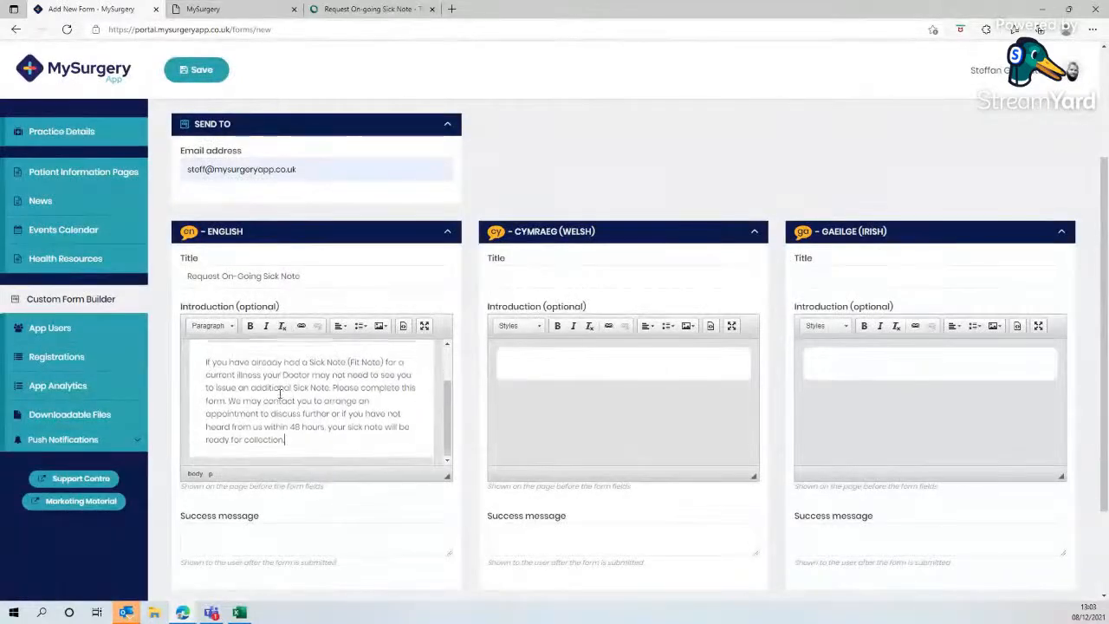
{"action": "scroll", "coordinate": [354, 511], "scroll_direction": "down", "scroll_amount": 1}
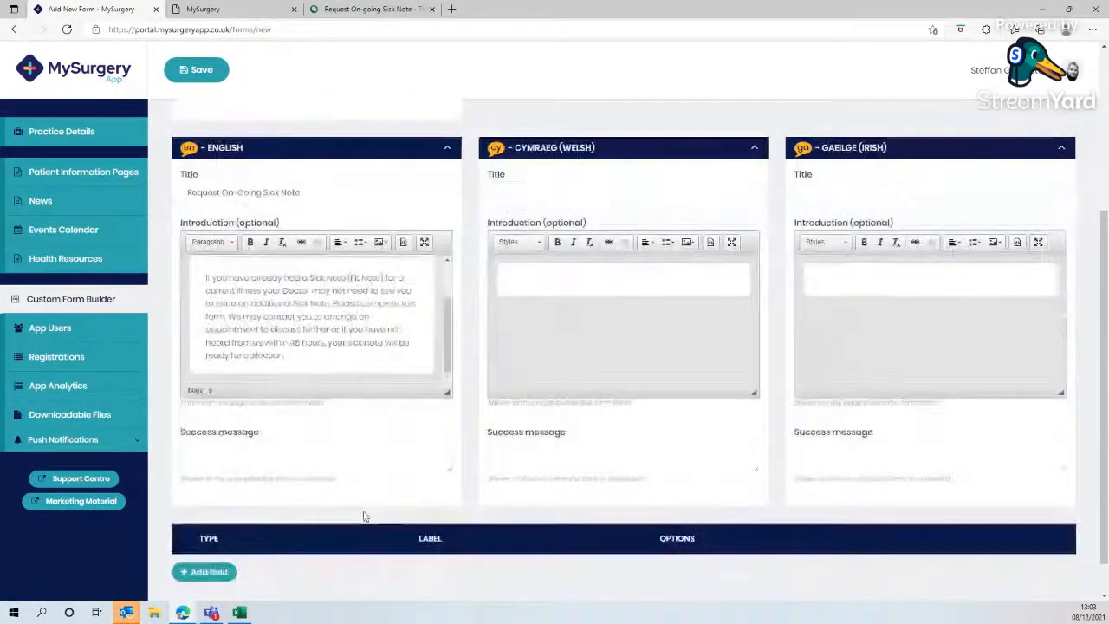
{"action": "left_click", "coordinate": [240, 453]}
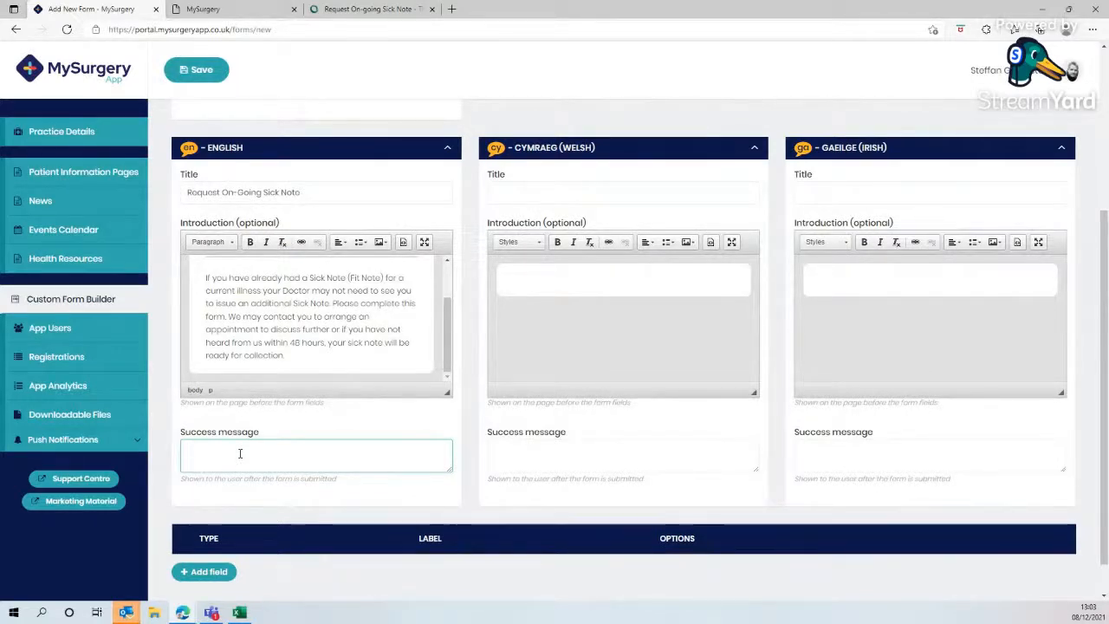
{"action": "type", "text": "T"}
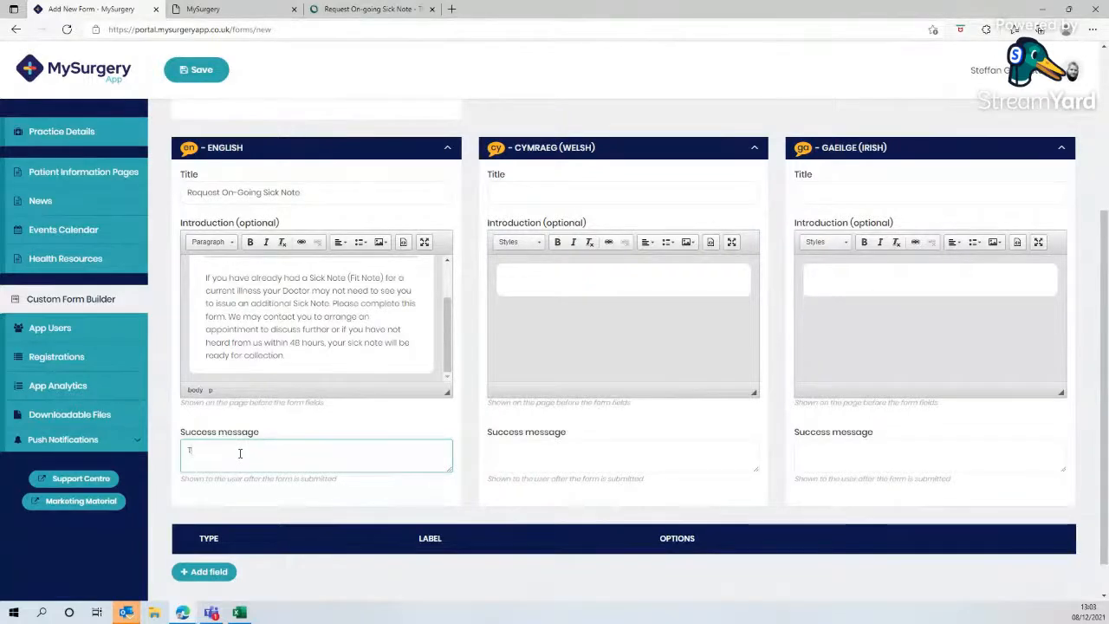
{"action": "type", "text": "Hnak"}
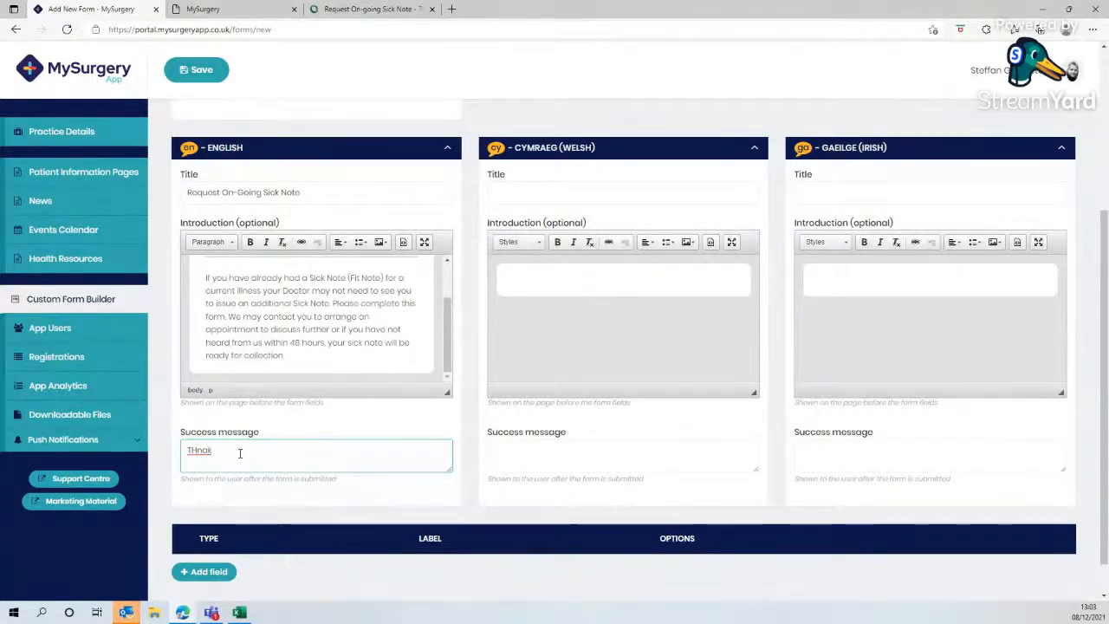
{"action": "key", "text": "BackSpace"}
{"action": "key", "text": "BackSpace"}
{"action": "key", "text": "BackSpace"}
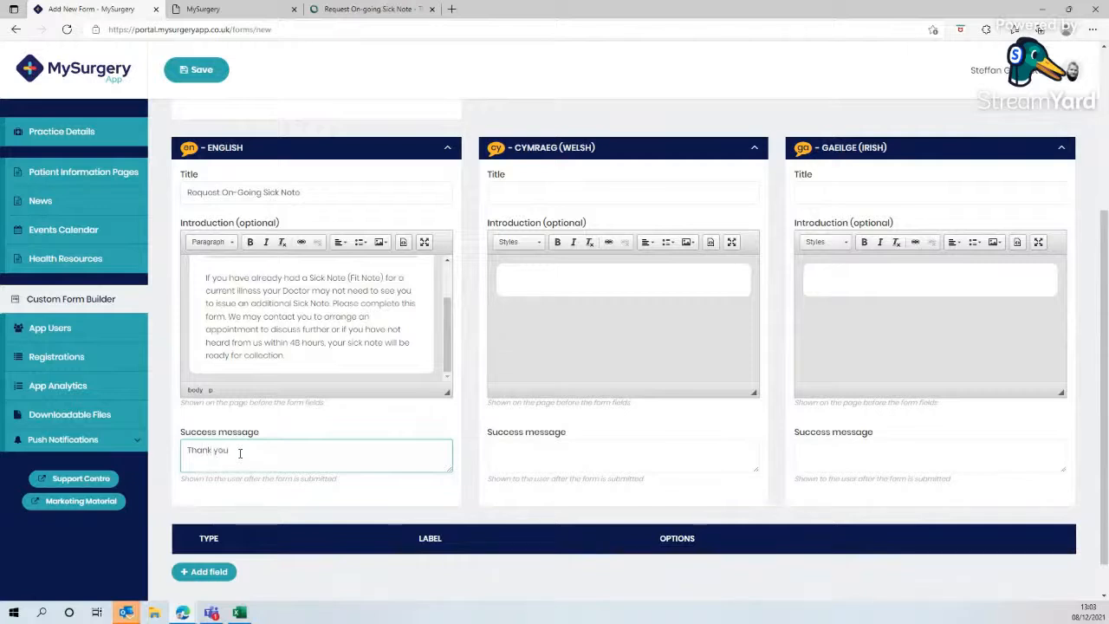
{"action": "type", "text": ", your for"}
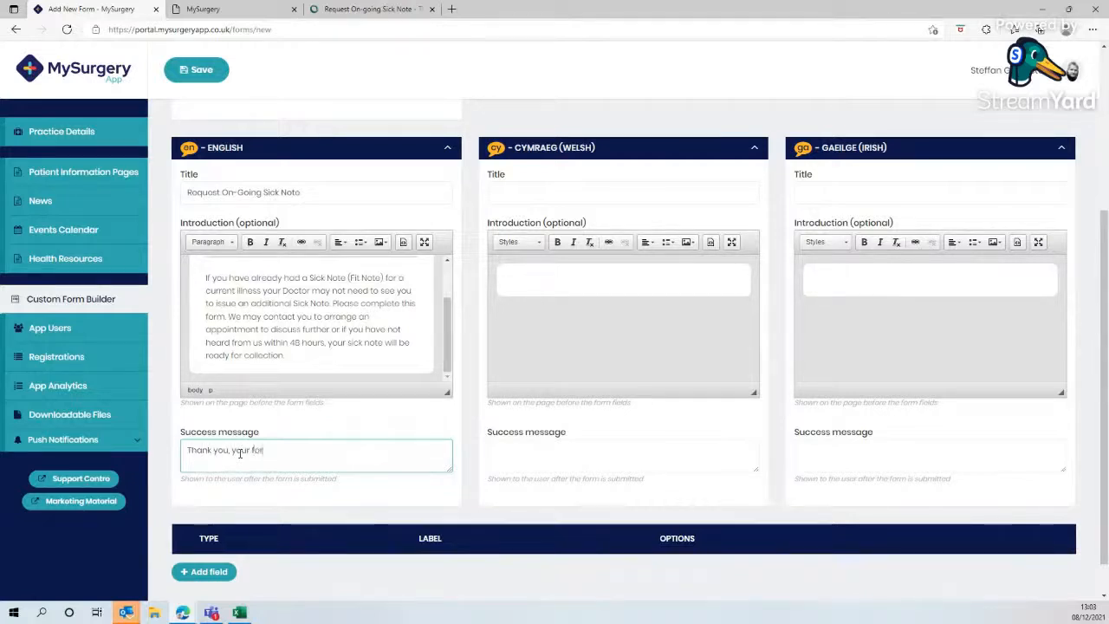
{"action": "type", "text": "m has been "}
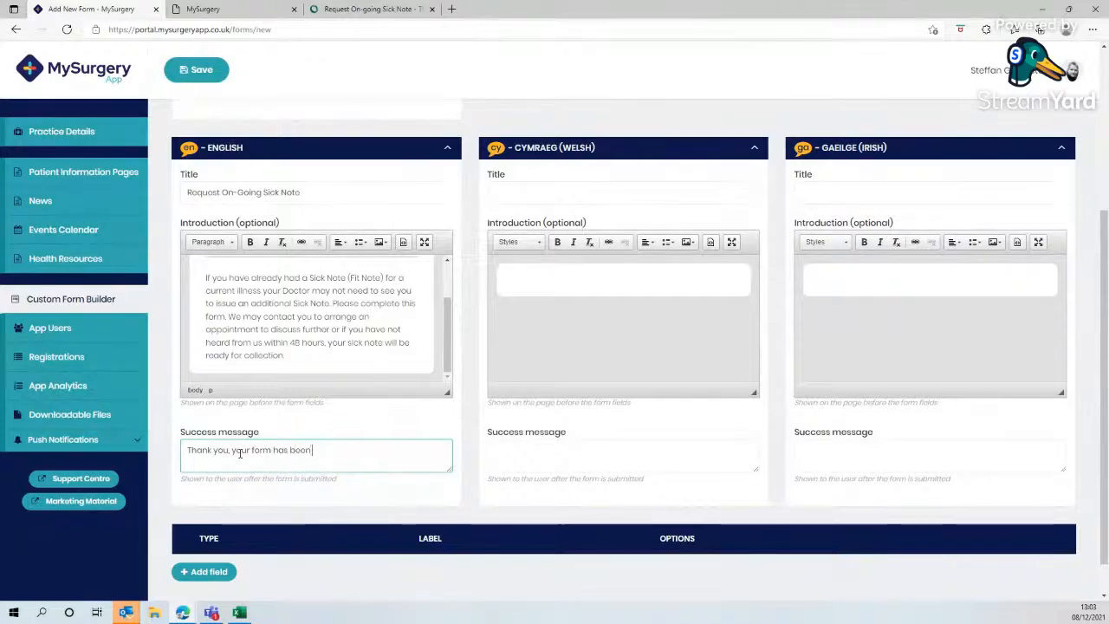
{"action": "type", "text": "submitte"}
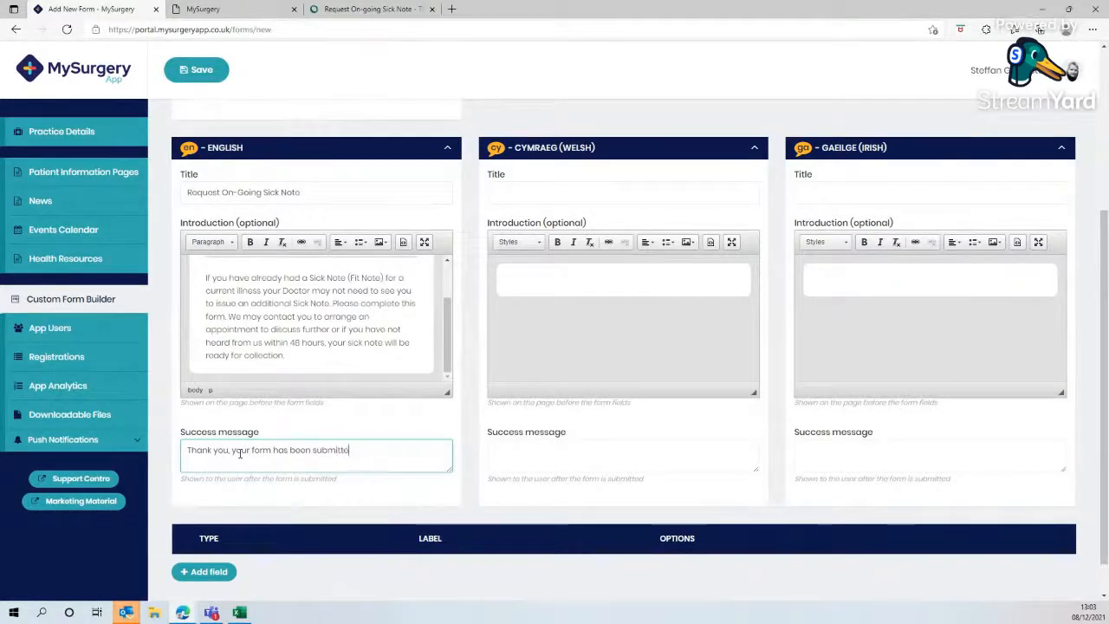
{"action": "type", "text": "d successfull"}
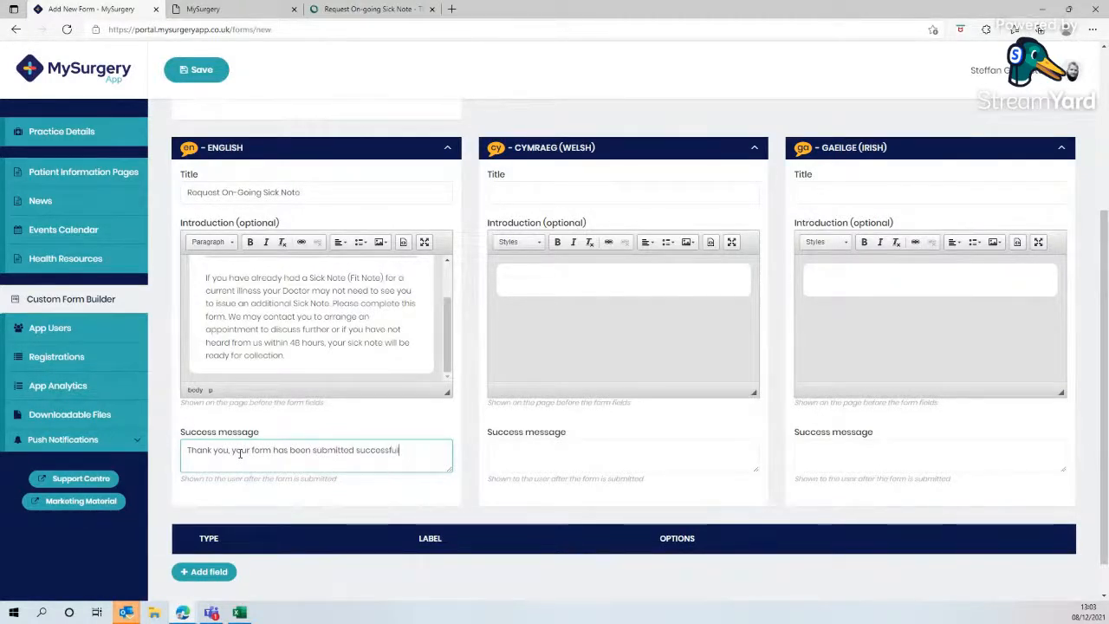
{"action": "type", "text": "y"}
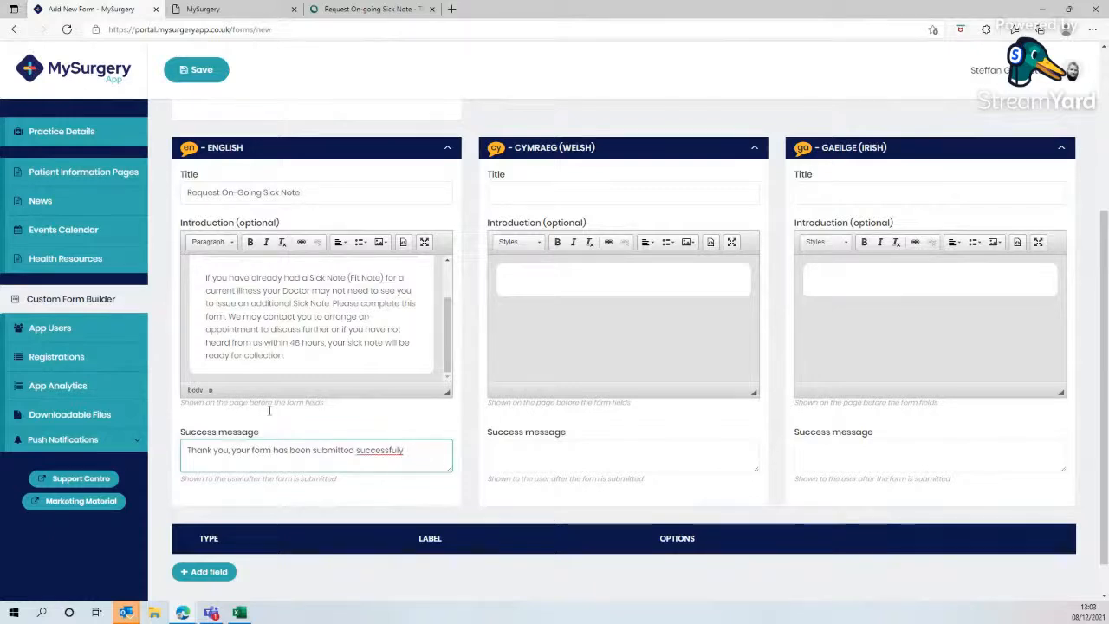
{"action": "right_click", "coordinate": [365, 449]}
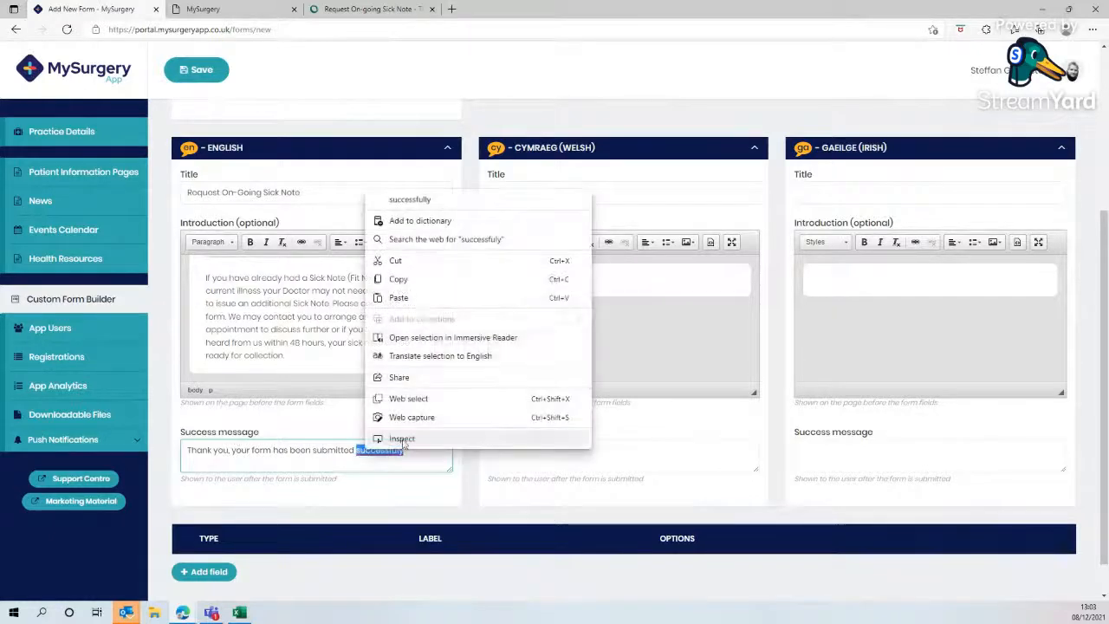
{"action": "left_click", "coordinate": [436, 201]}
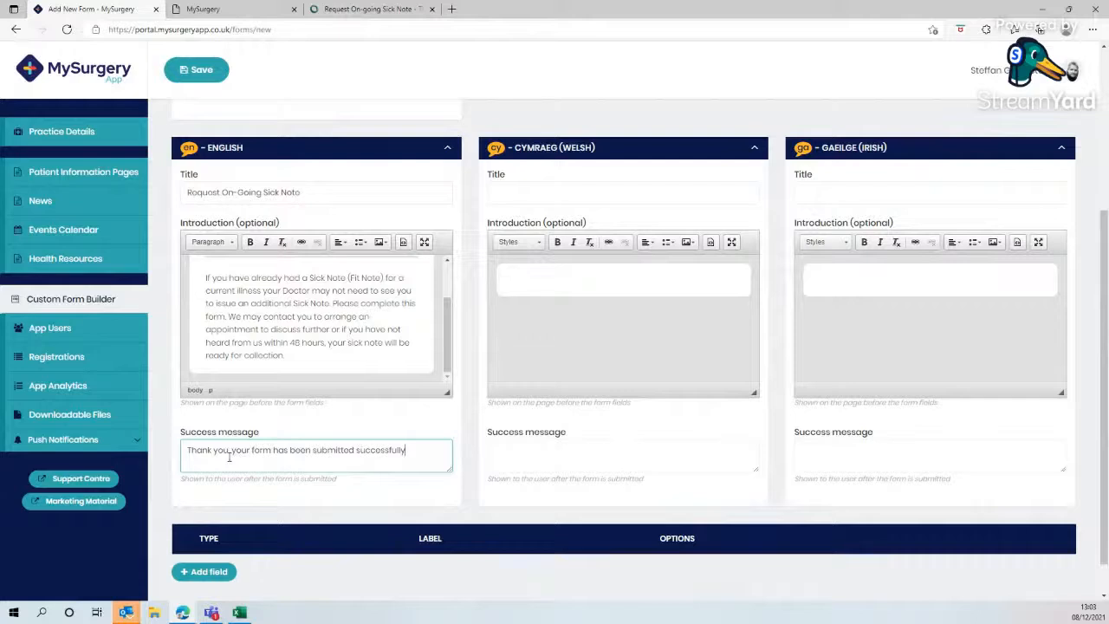
{"action": "left_click", "coordinate": [191, 70]}
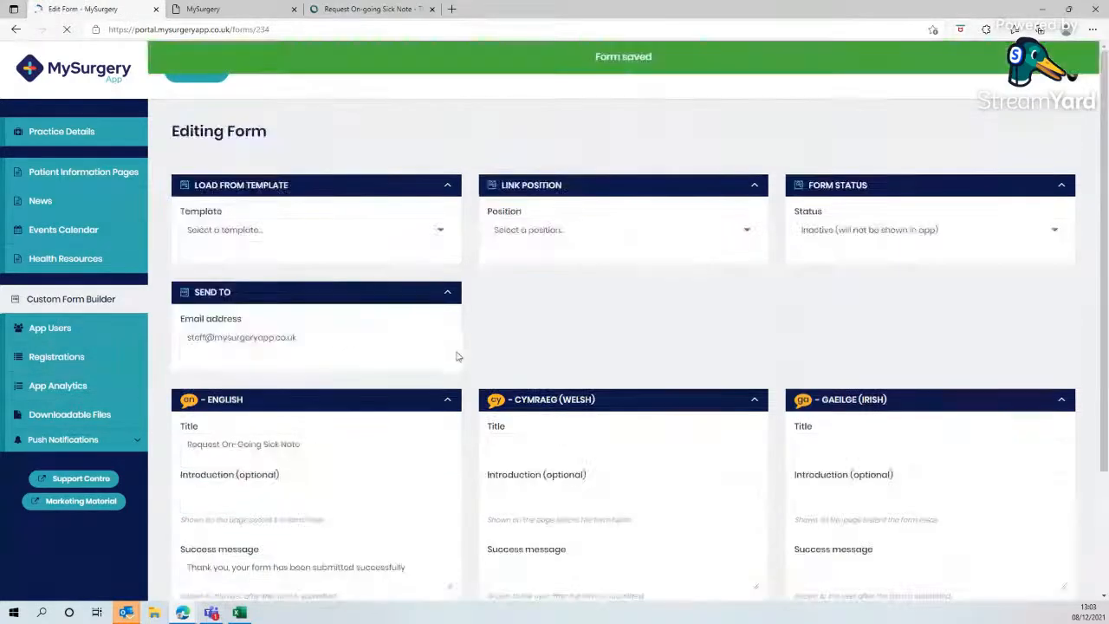
- Remove the blank line above the introduction heading and reapply Heading 2 to it
{"action": "scroll", "coordinate": [403, 415], "scroll_direction": "down", "scroll_amount": 3}
{"action": "left_click", "coordinate": [207, 312]}
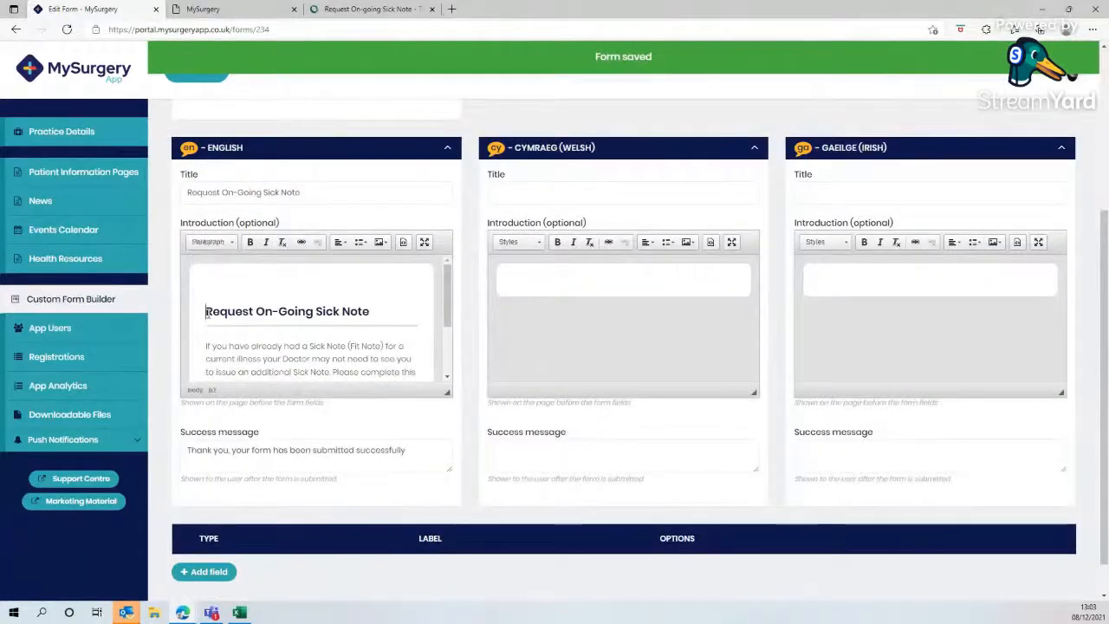
{"action": "key", "text": "BackSpace"}
{"action": "left_click_drag", "start_coordinate": [354, 283], "coordinate": [202, 278]}
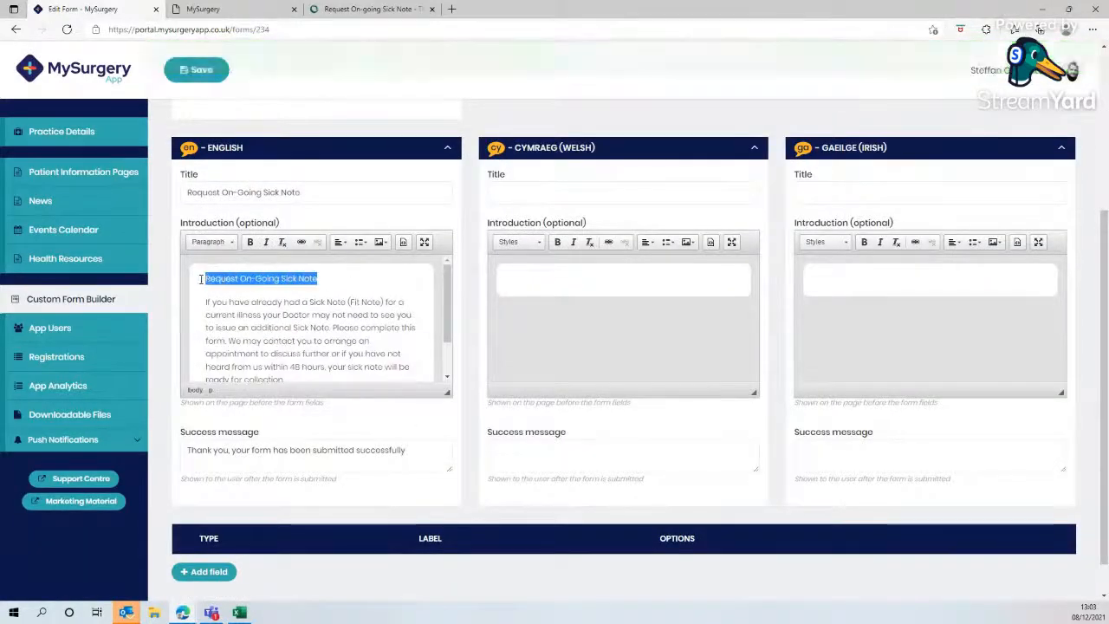
{"action": "left_click", "coordinate": [210, 242]}
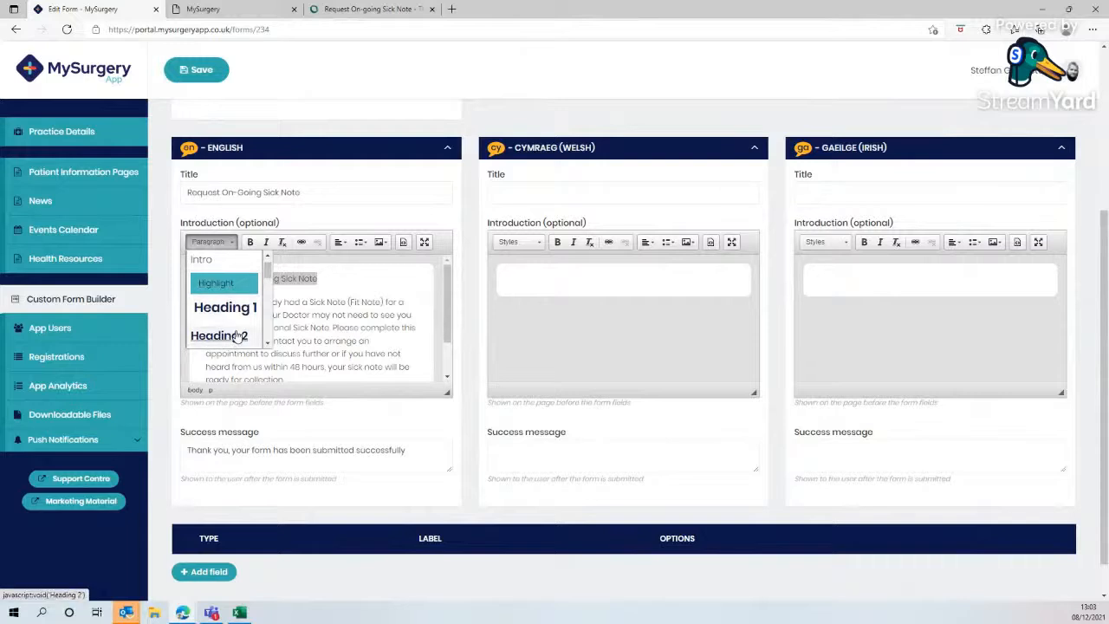
{"action": "left_click", "coordinate": [219, 339]}
- Add several new fields to the form's field list
{"action": "scroll", "coordinate": [462, 316], "scroll_direction": "down", "scroll_amount": 1}
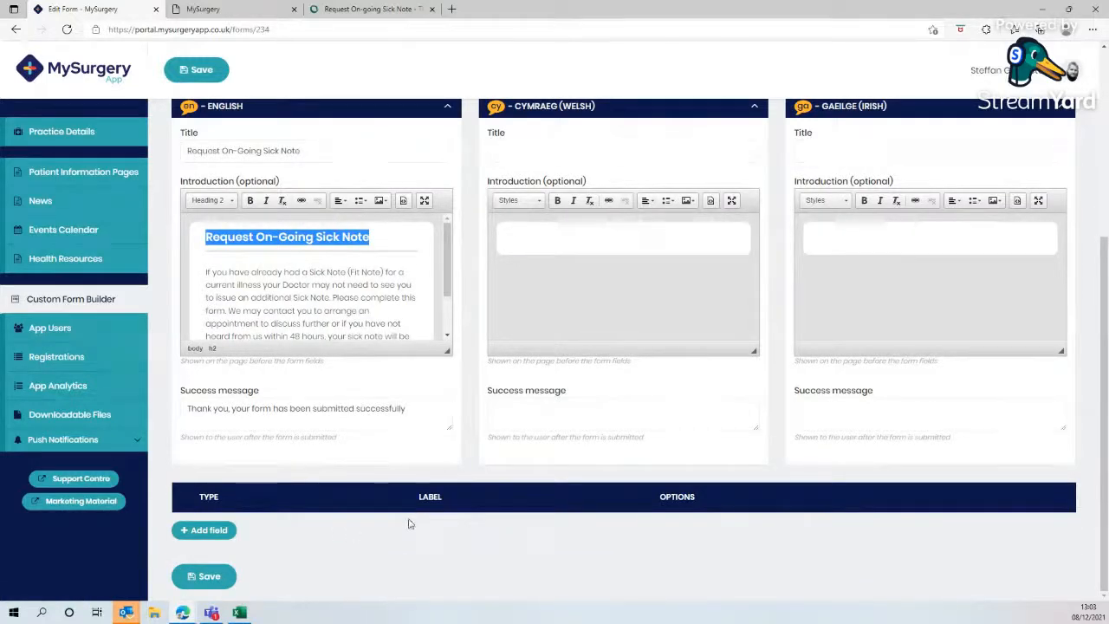
{"action": "left_click", "coordinate": [223, 541]}
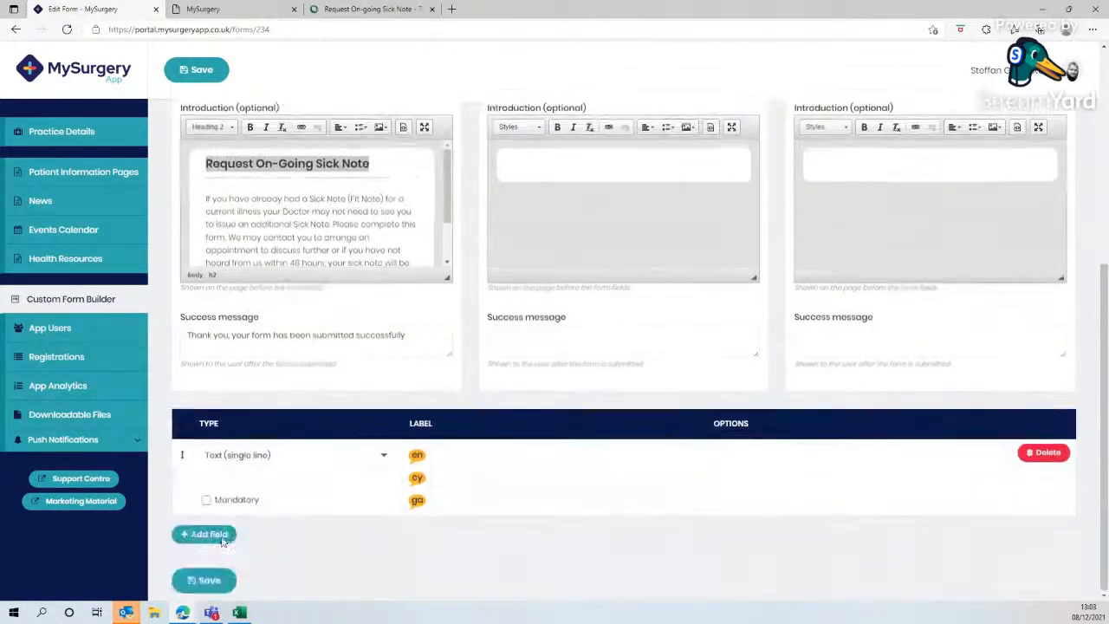
{"action": "left_click", "coordinate": [220, 538]}
{"action": "left_click", "coordinate": [218, 537]}
{"action": "left_click", "coordinate": [219, 538]}
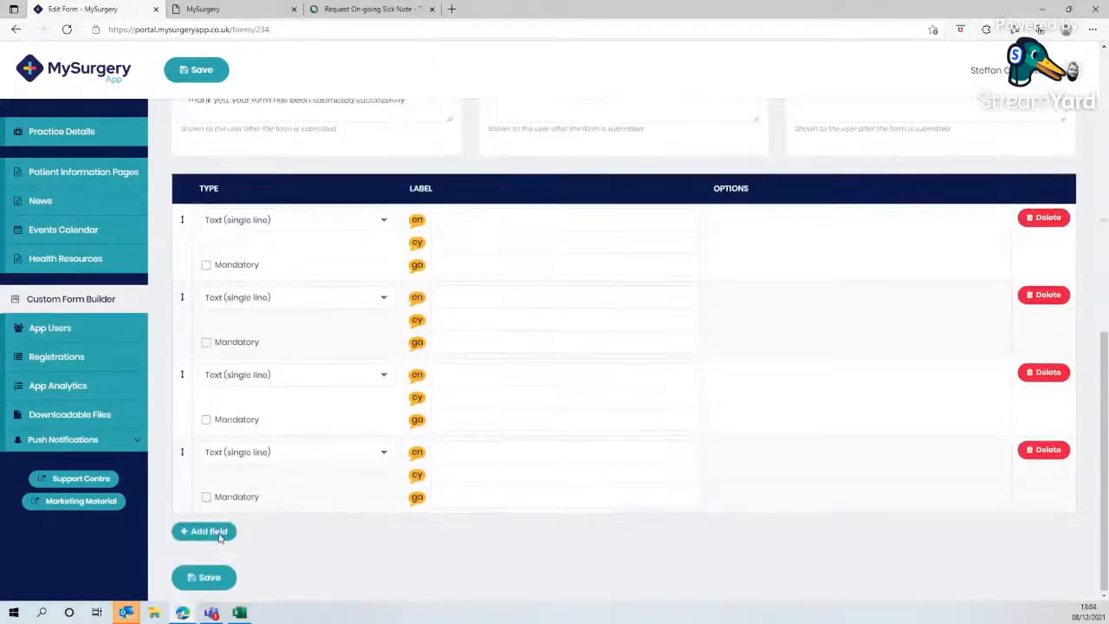
{"action": "left_click", "coordinate": [219, 537]}
{"action": "left_click", "coordinate": [219, 537]}
{"action": "left_click", "coordinate": [219, 537]}
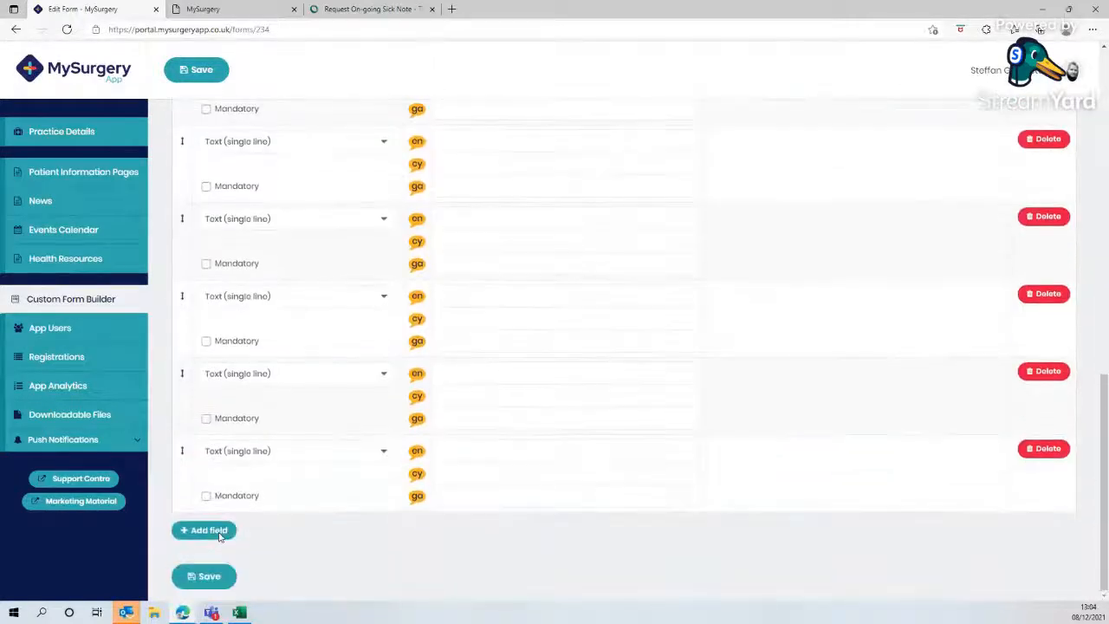
{"action": "left_click", "coordinate": [219, 537]}
{"action": "left_click", "coordinate": [219, 537]}
{"action": "left_click", "coordinate": [218, 531]}
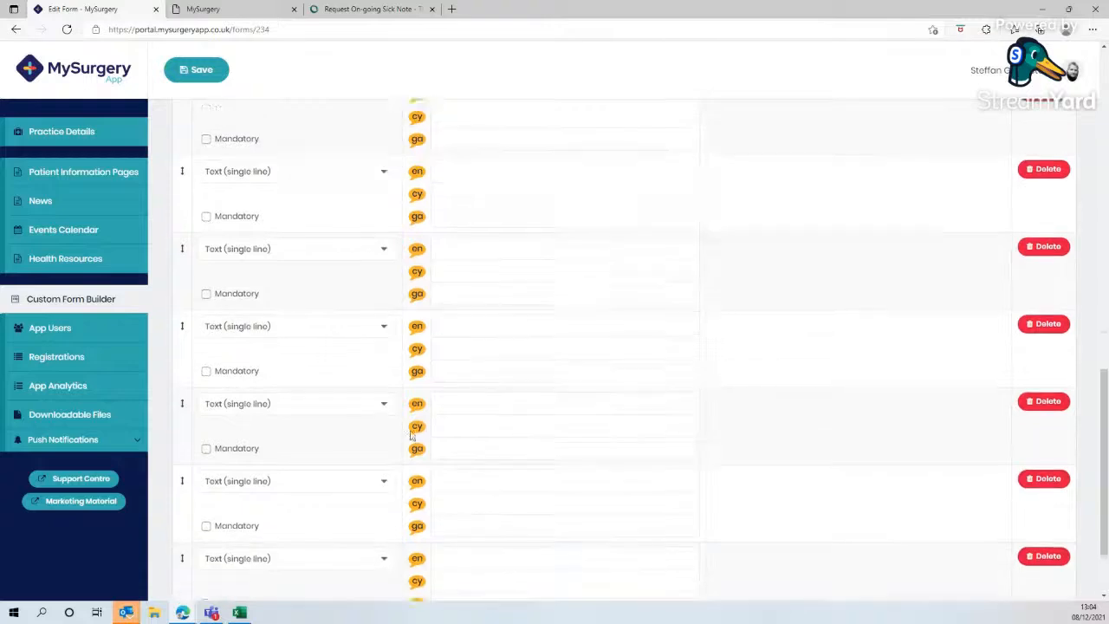
{"action": "scroll", "coordinate": [431, 398], "scroll_direction": "up", "scroll_amount": 10}
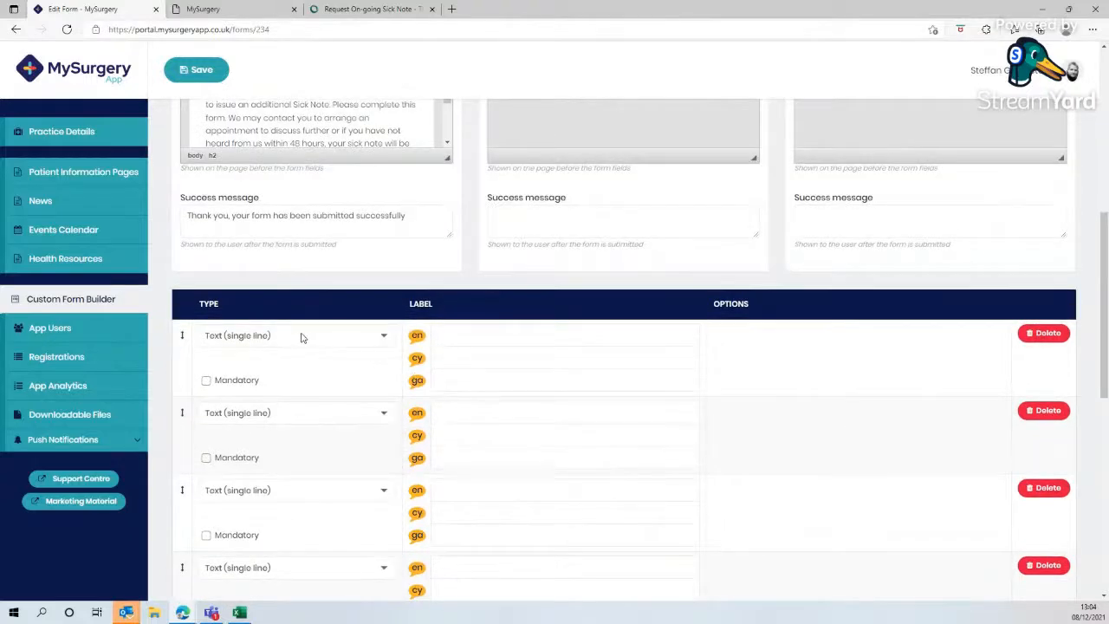
{"action": "left_click", "coordinate": [362, 337]}
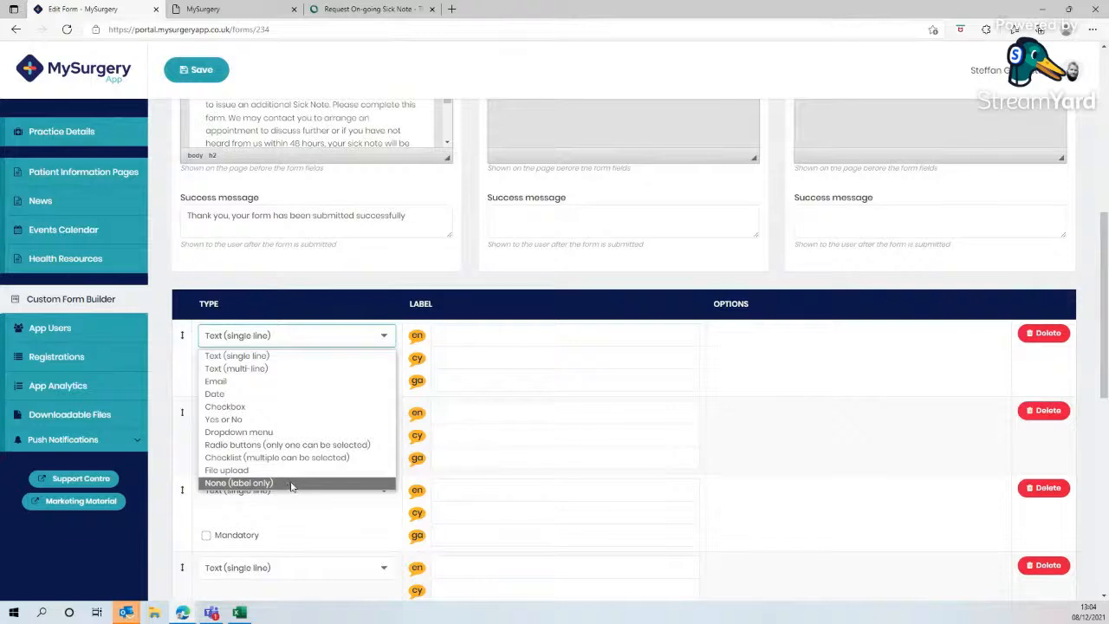
{"action": "left_click", "coordinate": [747, 433]}
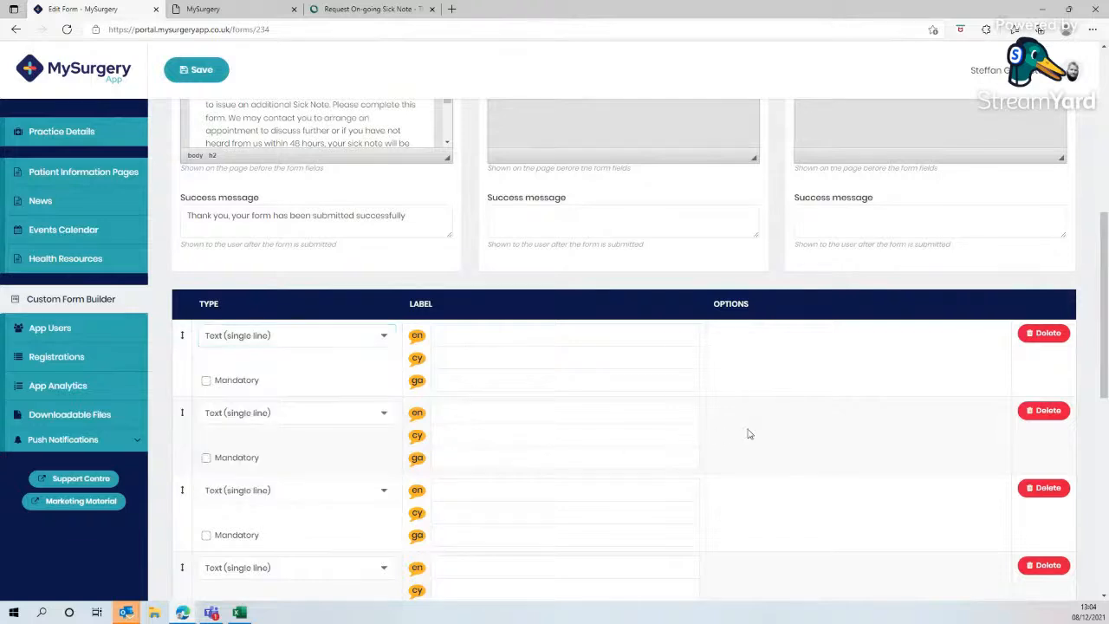
- Copy the website's 'PERSONAL DETAILS' heading into the first field's English label and set its type to None (label only)
{"action": "left_click", "coordinate": [349, 16]}
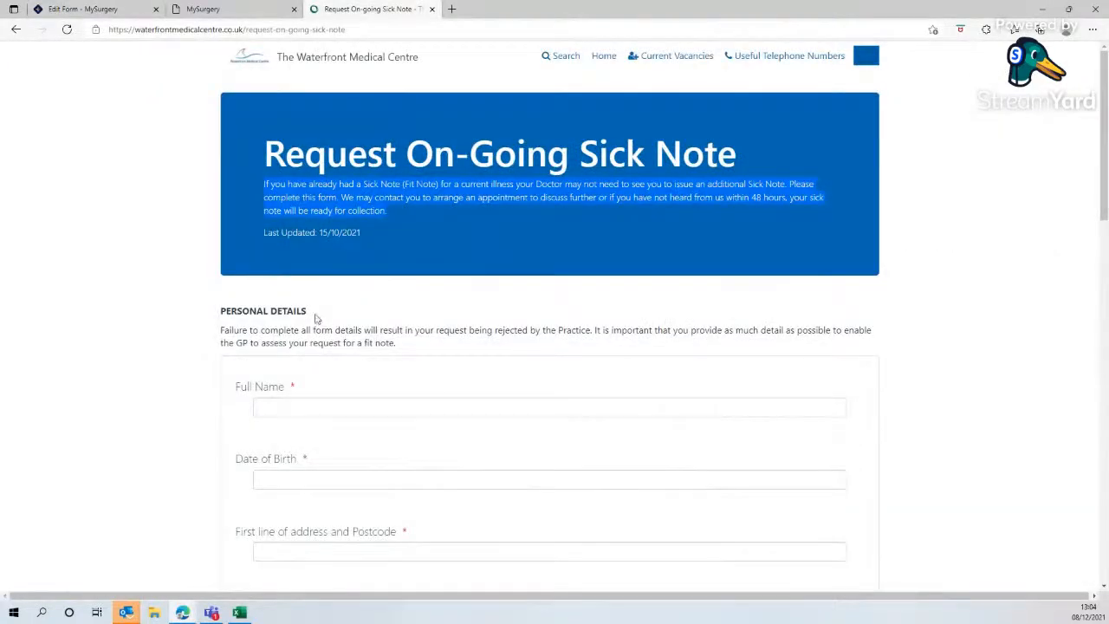
{"action": "left_click_drag", "start_coordinate": [317, 319], "coordinate": [218, 313]}
{"action": "right_click", "coordinate": [245, 314]}
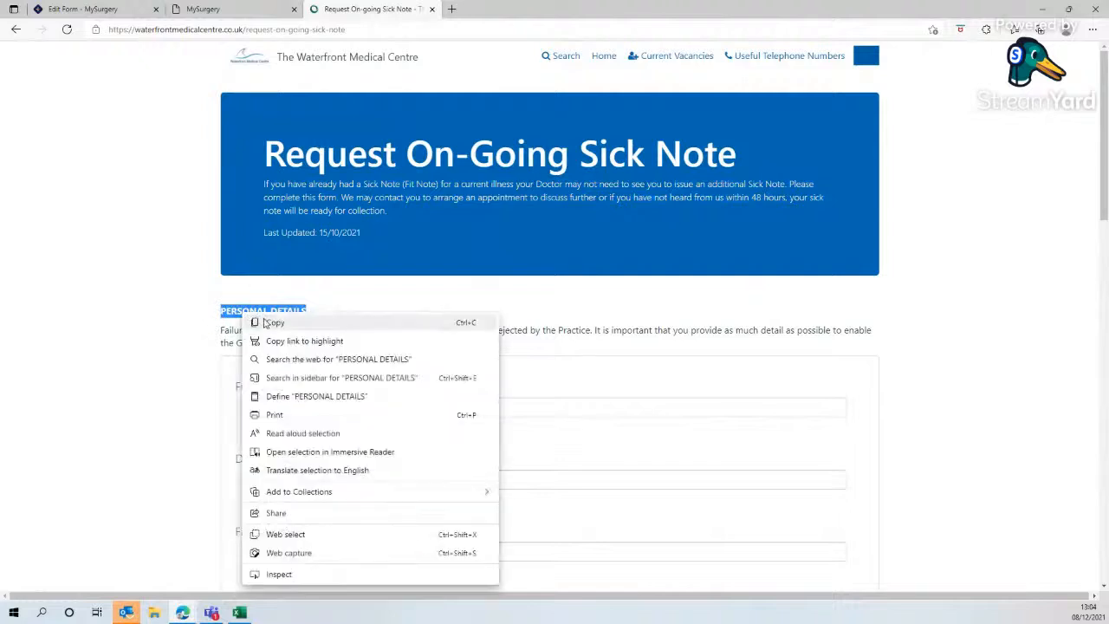
{"action": "left_click", "coordinate": [273, 322]}
{"action": "left_click", "coordinate": [101, 15]}
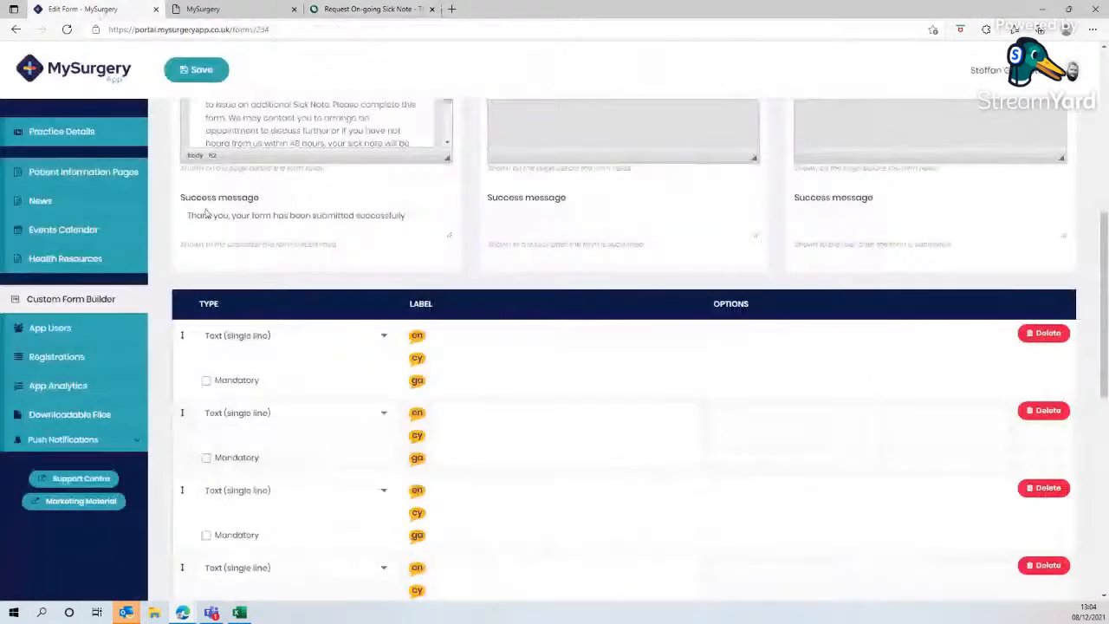
{"action": "left_click", "coordinate": [464, 346]}
{"action": "right_click", "coordinate": [469, 345]}
{"action": "left_click", "coordinate": [498, 152]}
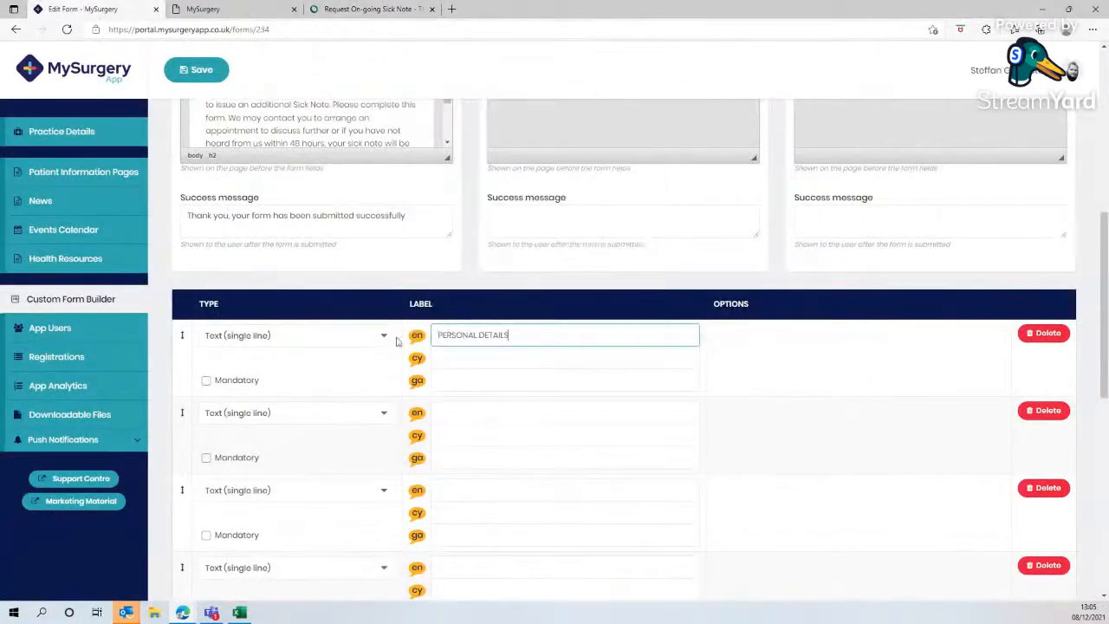
{"action": "left_click", "coordinate": [300, 339]}
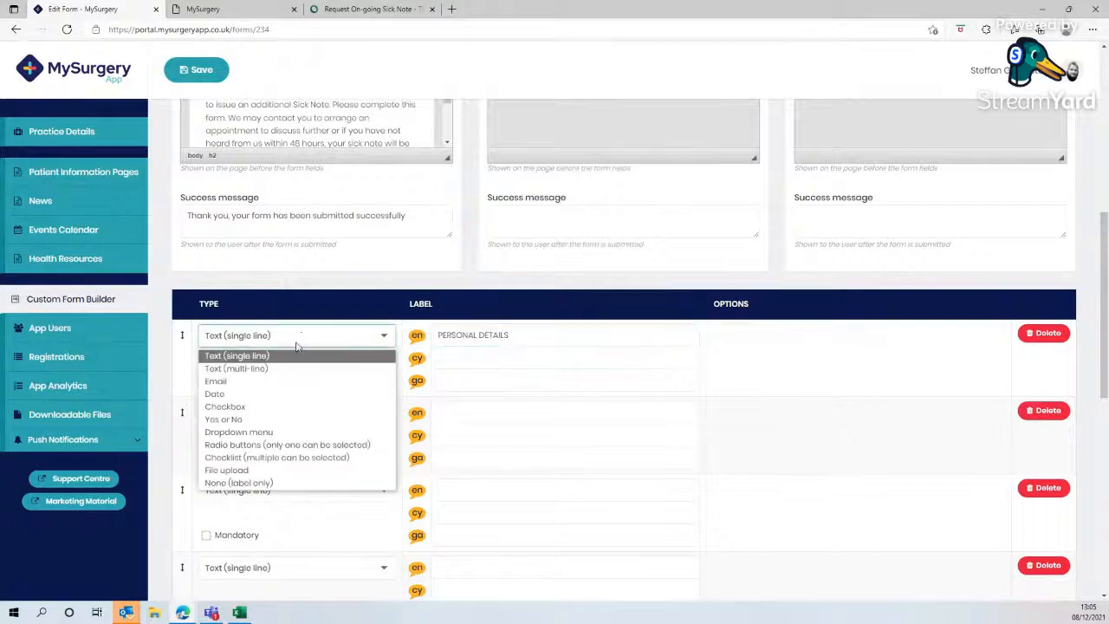
{"action": "left_click", "coordinate": [280, 484]}
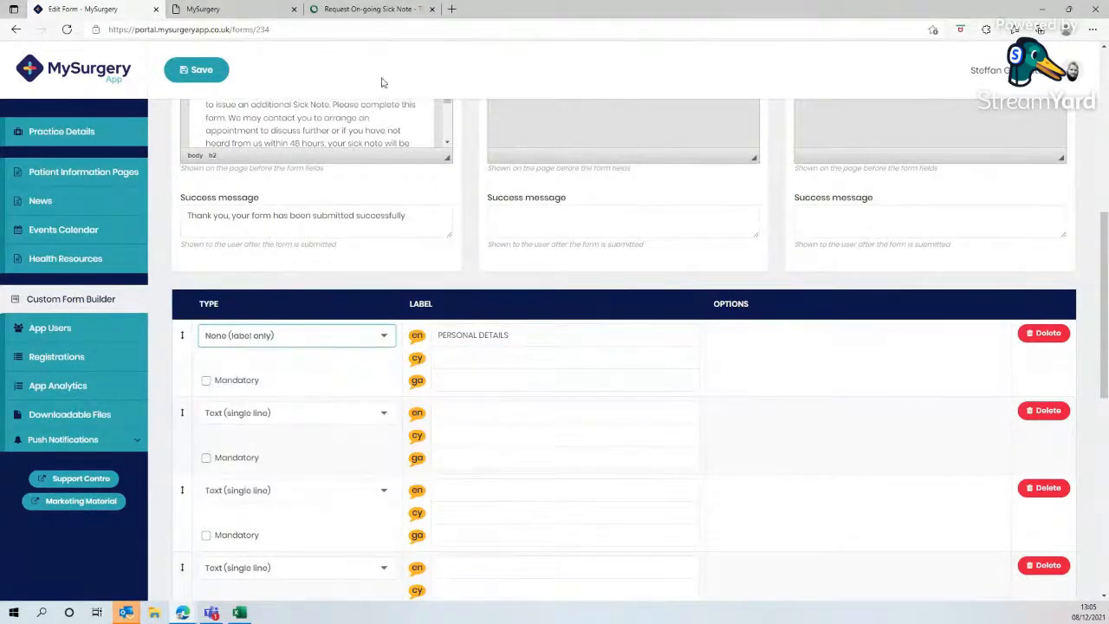
- Copy the website's personal details instruction paragraph into the second field's English label and set its type to None (label only)
{"action": "left_click", "coordinate": [368, 9]}
{"action": "left_click_drag", "start_coordinate": [396, 344], "coordinate": [221, 332]}
{"action": "right_click", "coordinate": [250, 335]}
{"action": "left_click", "coordinate": [285, 347]}
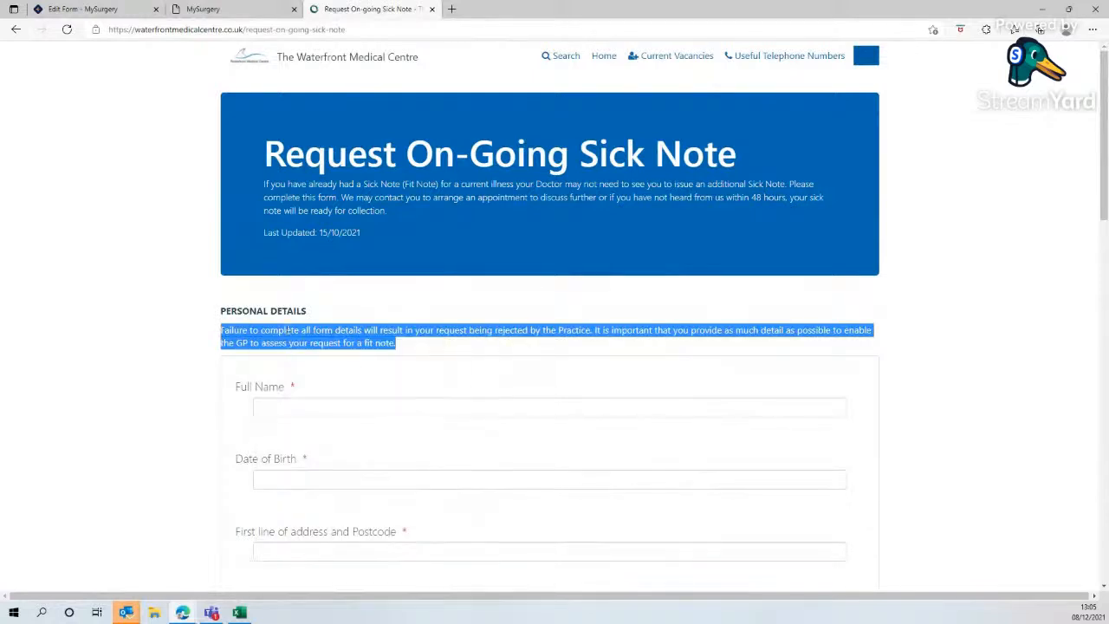
{"action": "left_click", "coordinate": [82, 9]}
{"action": "left_click", "coordinate": [463, 418]}
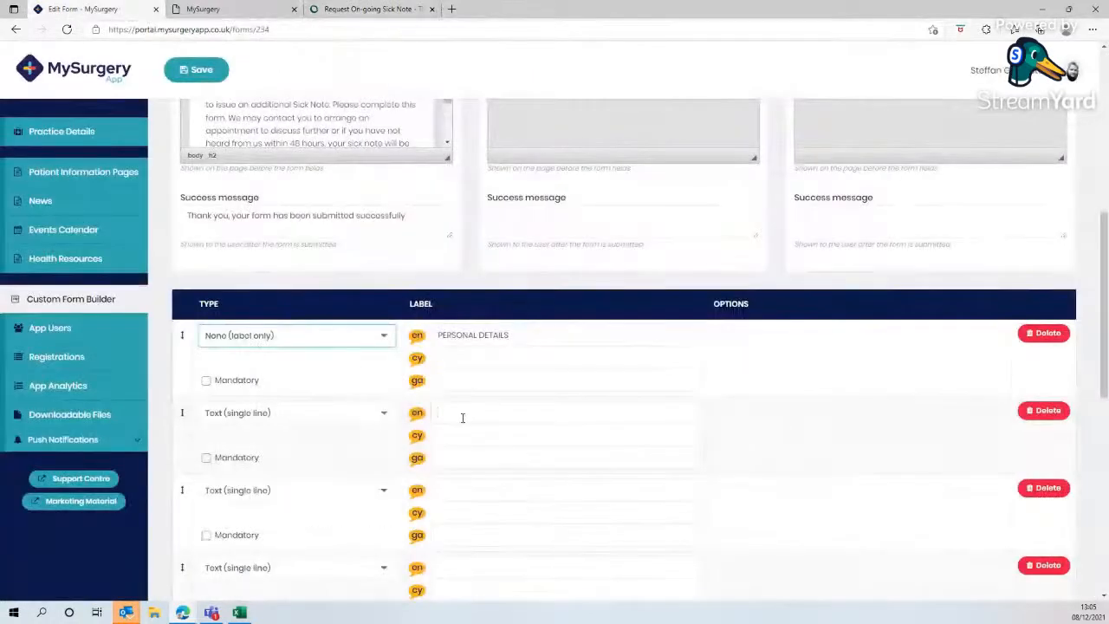
{"action": "right_click", "coordinate": [463, 417]}
{"action": "left_click", "coordinate": [499, 230]}
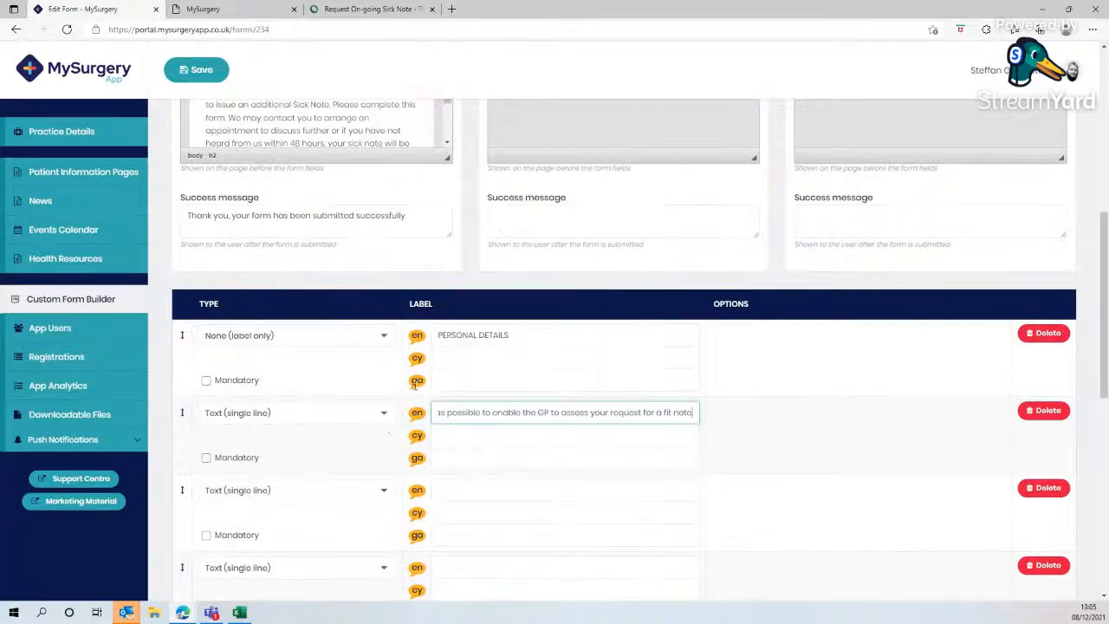
{"action": "left_click", "coordinate": [376, 420]}
{"action": "left_click", "coordinate": [284, 561]}
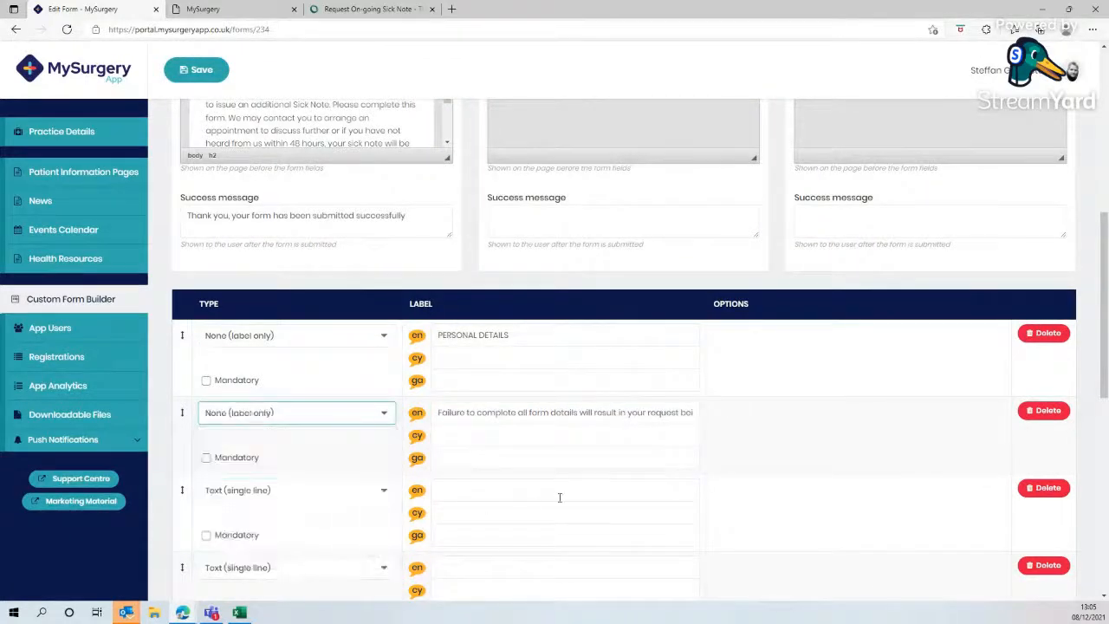
- Copy the website's 'Full Name' label into the third field's English label and mark that field mandatory
{"action": "scroll", "coordinate": [730, 441], "scroll_direction": "down", "scroll_amount": 3}
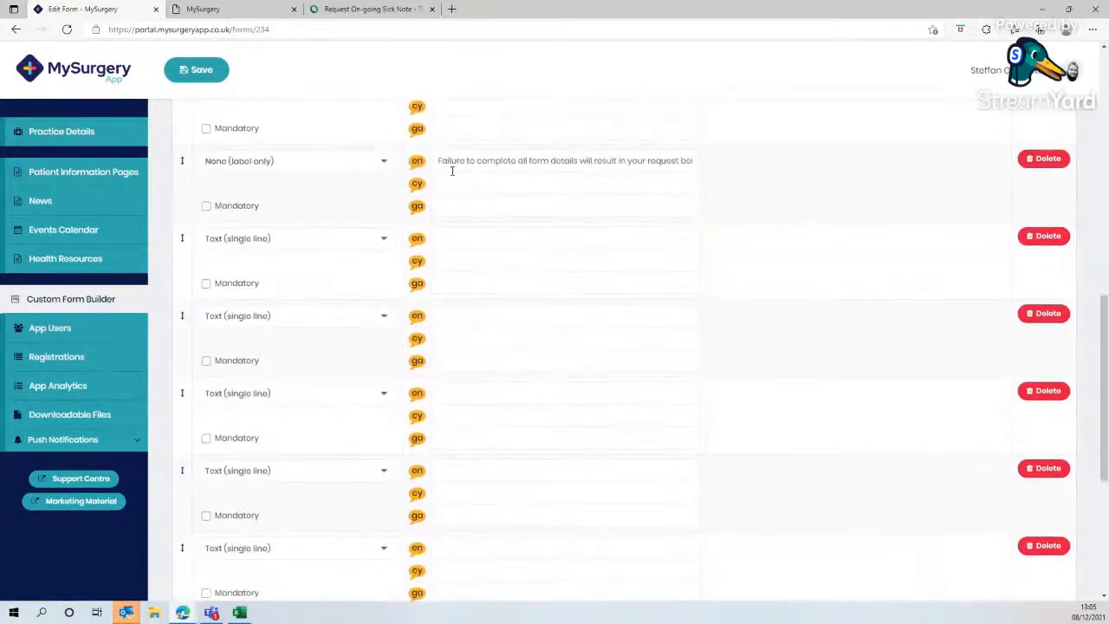
{"action": "left_click", "coordinate": [368, 8]}
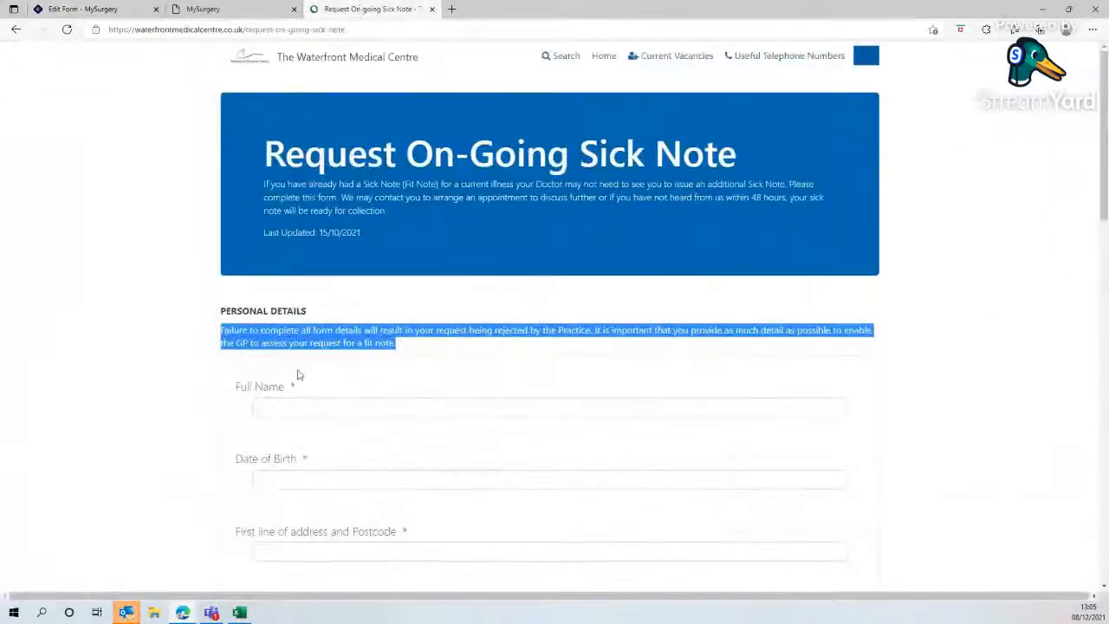
{"action": "left_click_drag", "start_coordinate": [284, 392], "coordinate": [234, 395]}
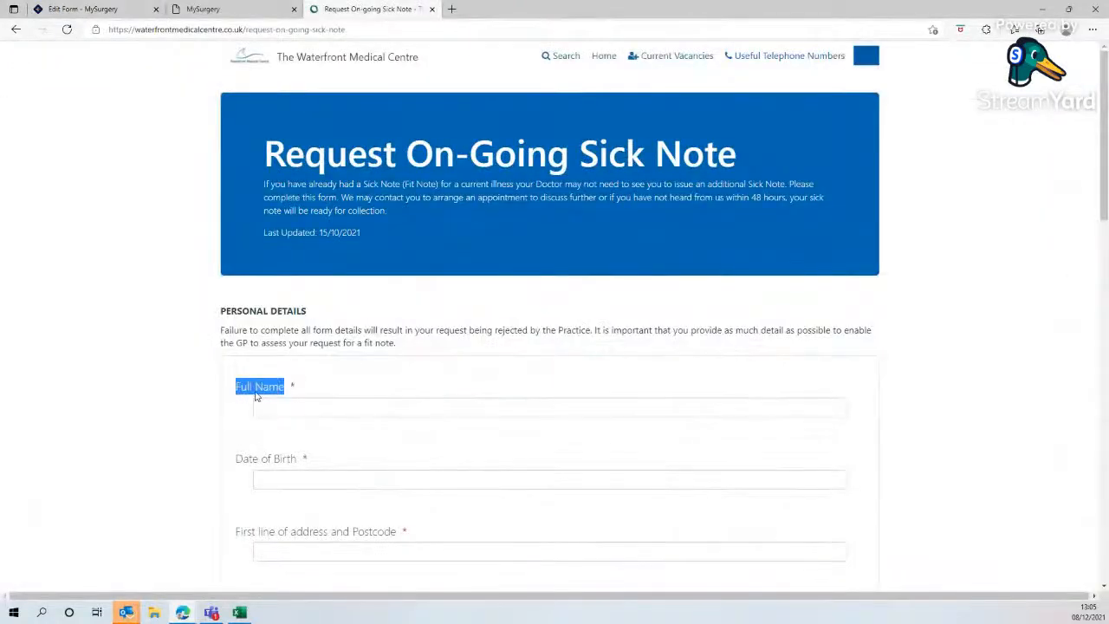
{"action": "right_click", "coordinate": [257, 395]}
{"action": "left_click", "coordinate": [280, 126]}
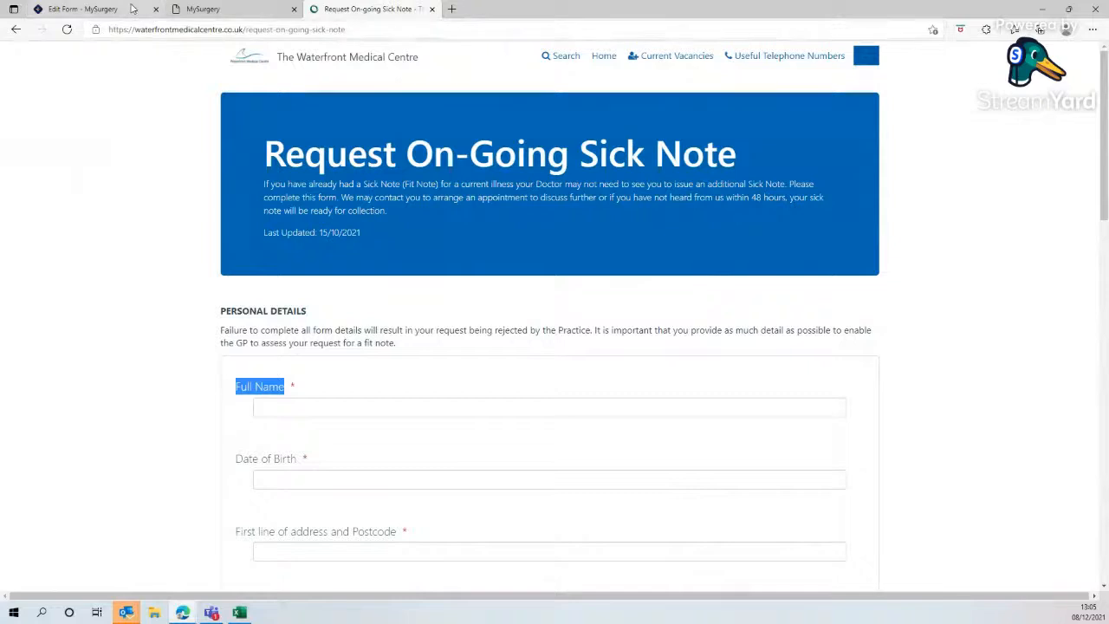
{"action": "left_click", "coordinate": [133, 9]}
{"action": "left_click", "coordinate": [447, 238]}
{"action": "right_click", "coordinate": [449, 239]}
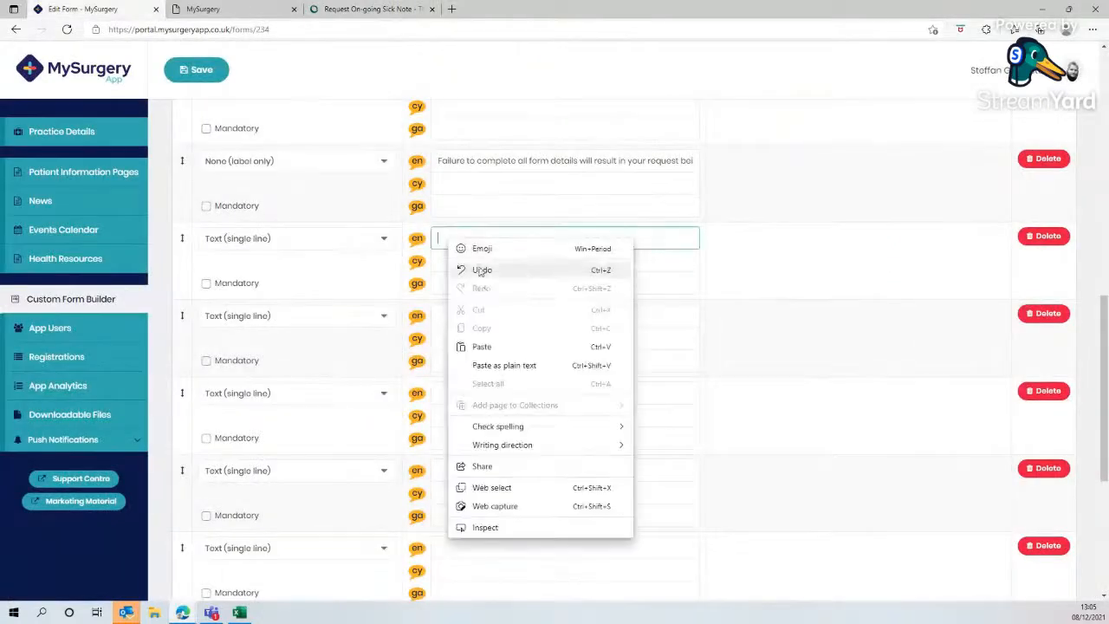
{"action": "left_click", "coordinate": [482, 346]}
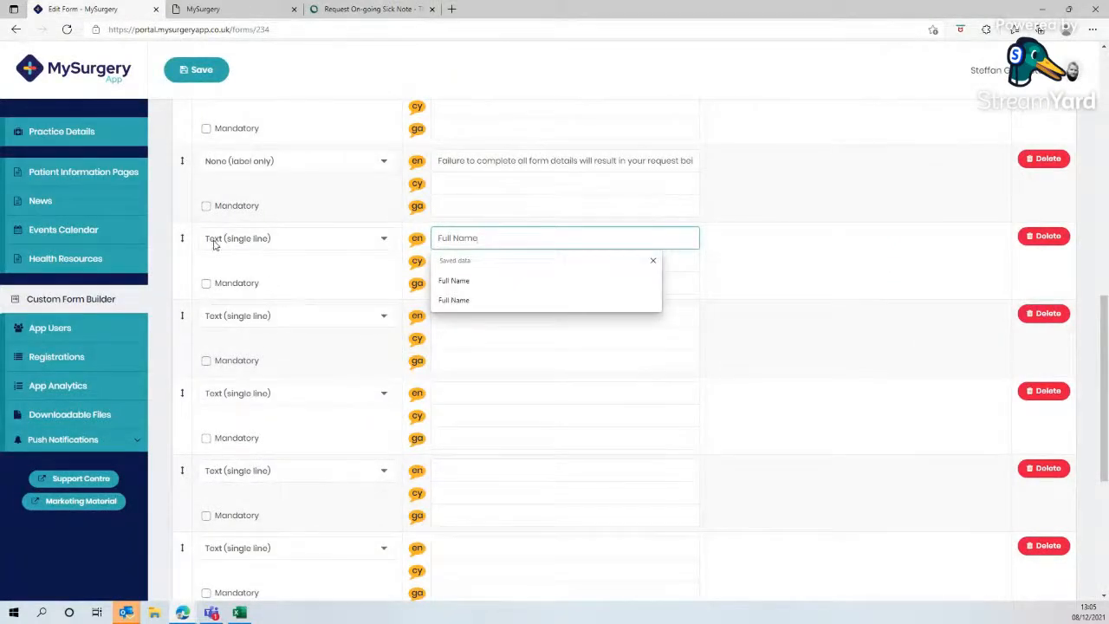
{"action": "left_click", "coordinate": [206, 285]}
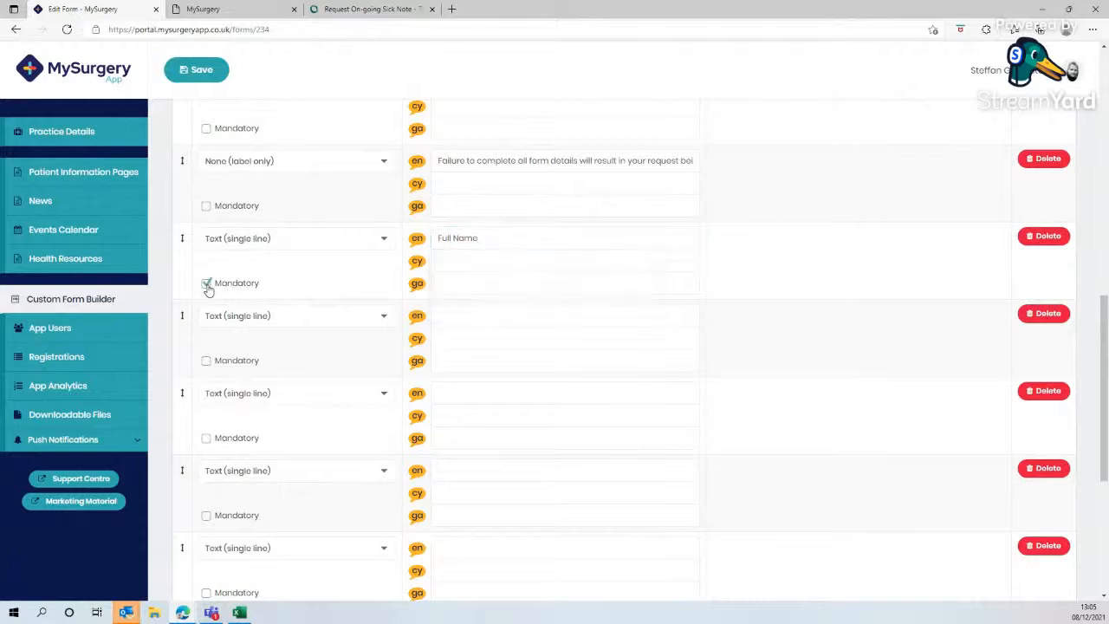
- Copy the website's 'Date of Birth' label into the fourth field's English label, set its type to Date and mark it mandatory
{"action": "left_click", "coordinate": [373, 8]}
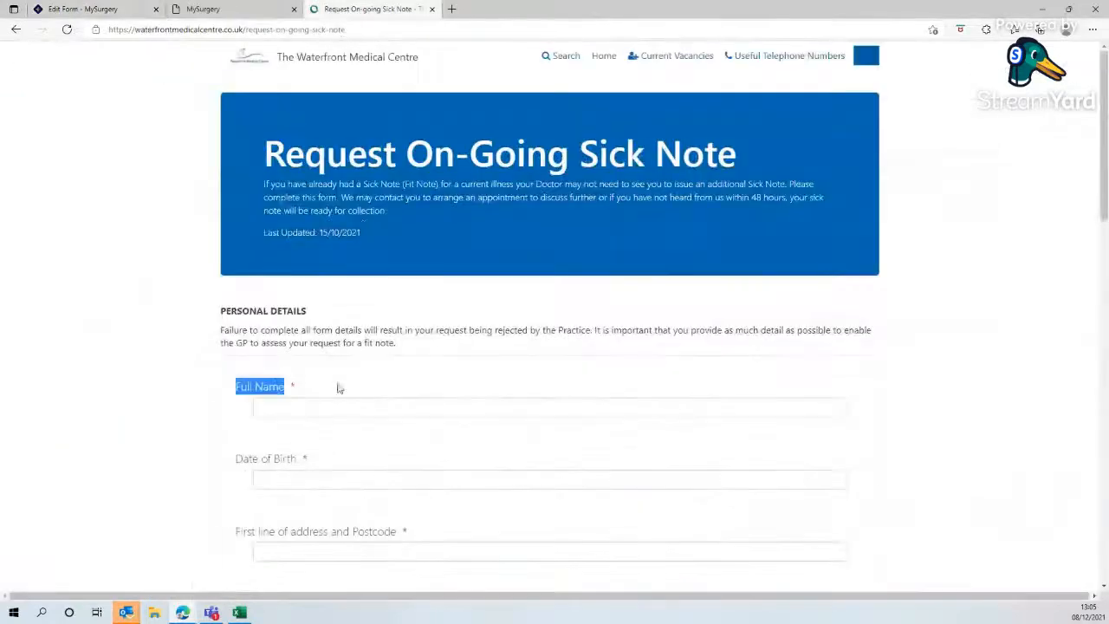
{"action": "scroll", "coordinate": [305, 392], "scroll_direction": "down", "scroll_amount": 1}
{"action": "left_click_drag", "start_coordinate": [297, 376], "coordinate": [236, 378]}
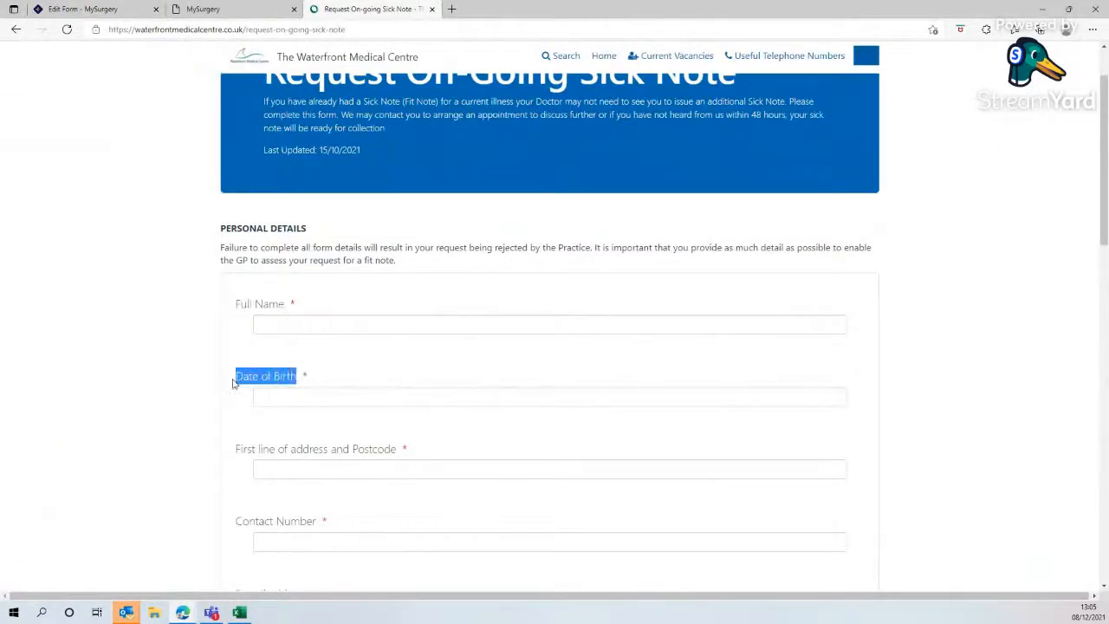
{"action": "right_click", "coordinate": [266, 380]}
{"action": "left_click", "coordinate": [298, 115]}
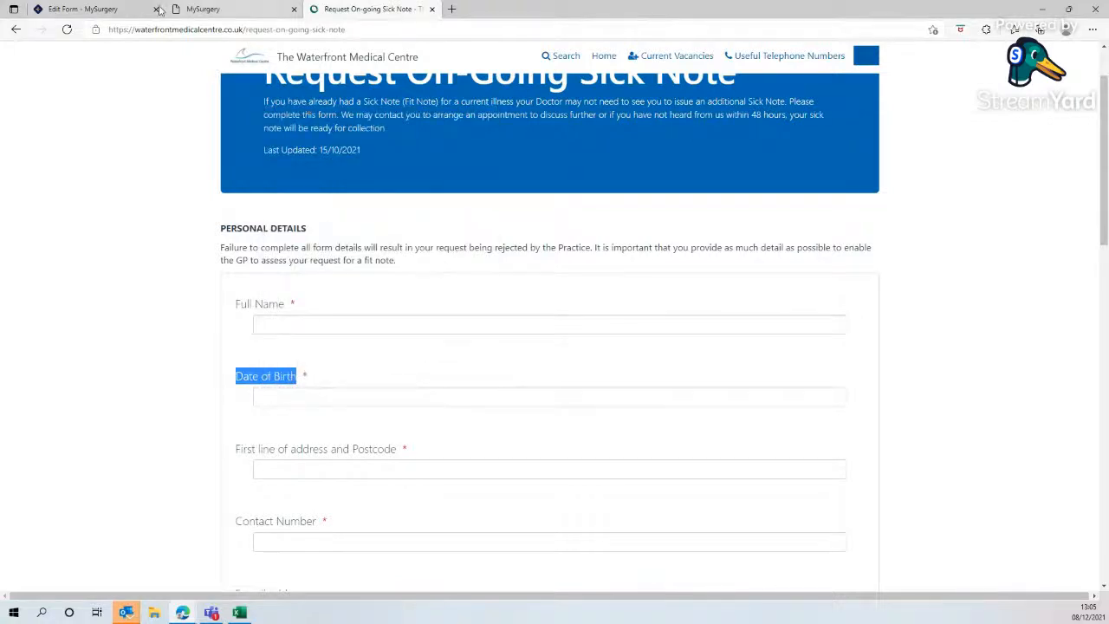
{"action": "left_click", "coordinate": [83, 9]}
{"action": "right_click", "coordinate": [512, 314]}
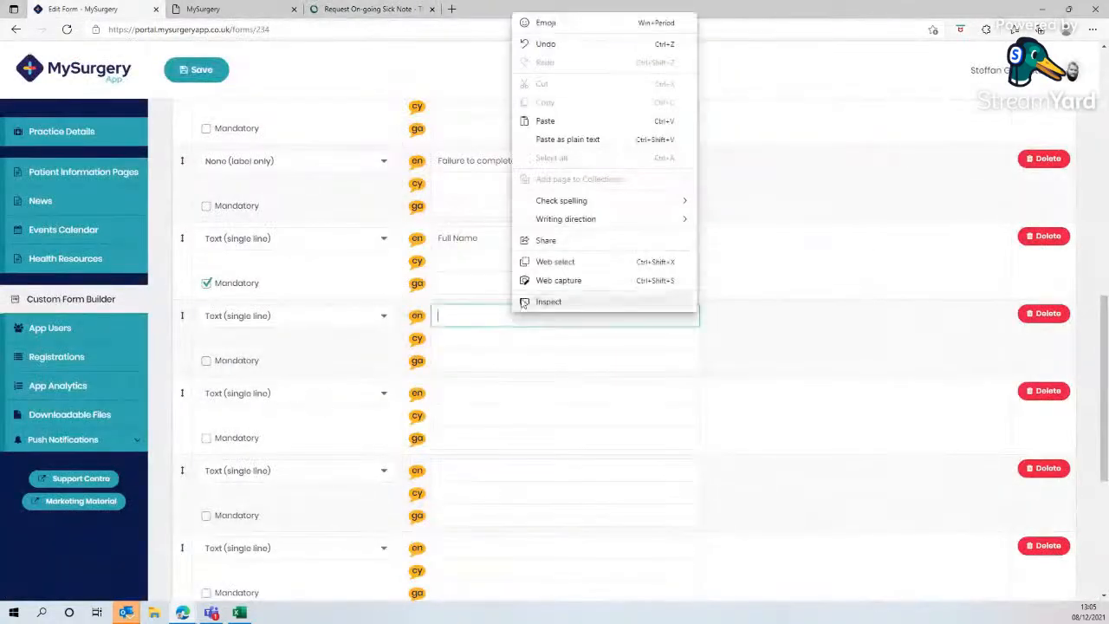
{"action": "left_click", "coordinate": [545, 118]}
{"action": "left_click", "coordinate": [354, 325]}
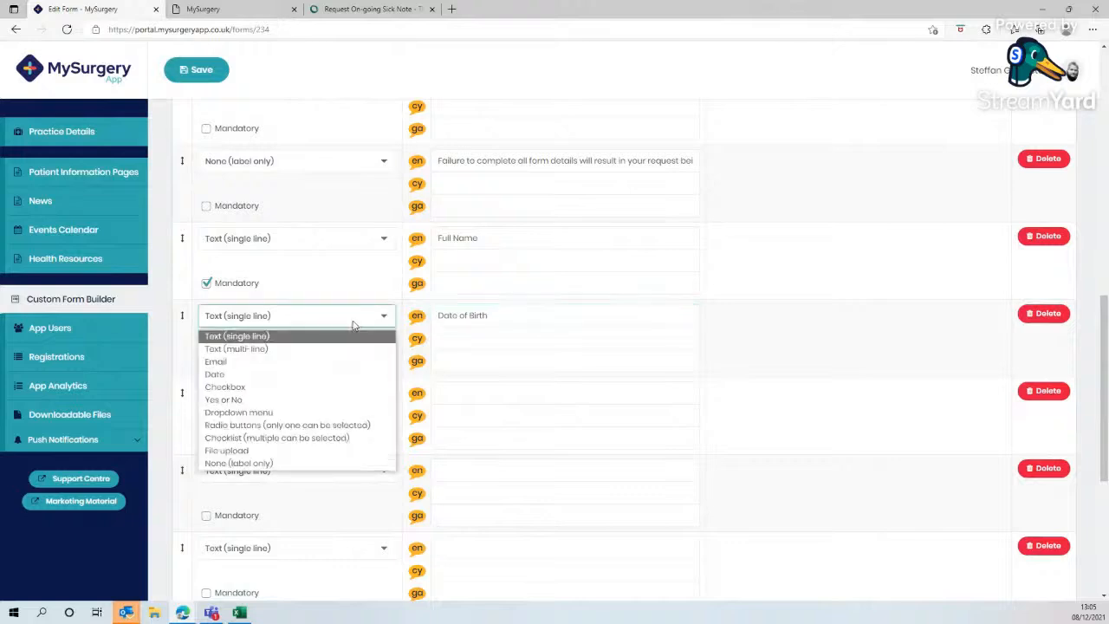
{"action": "left_click", "coordinate": [255, 375]}
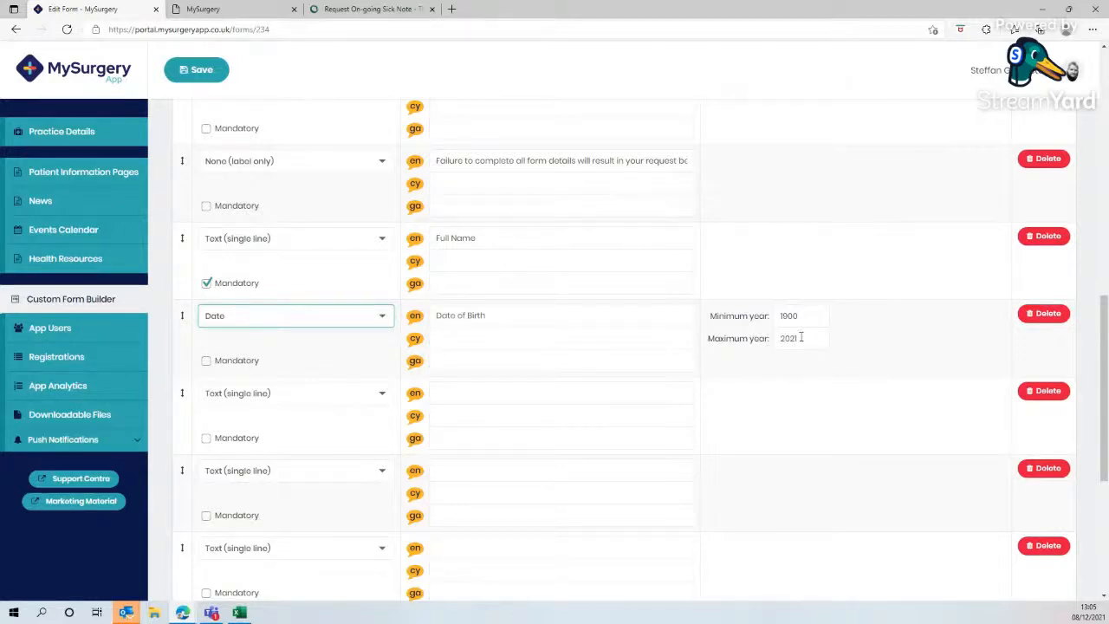
{"action": "left_click", "coordinate": [206, 361]}
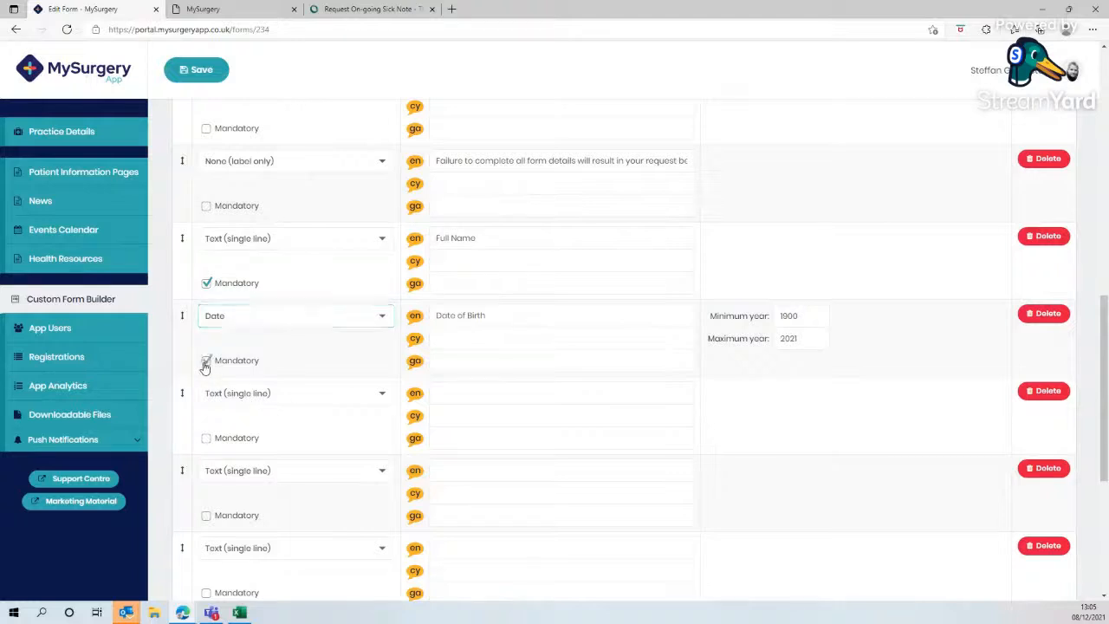
- Copy 'First line of address and Postcode' into the fifth field's English label, set its type to Text (multi-line) and mark it mandatory
{"action": "left_click", "coordinate": [369, 8]}
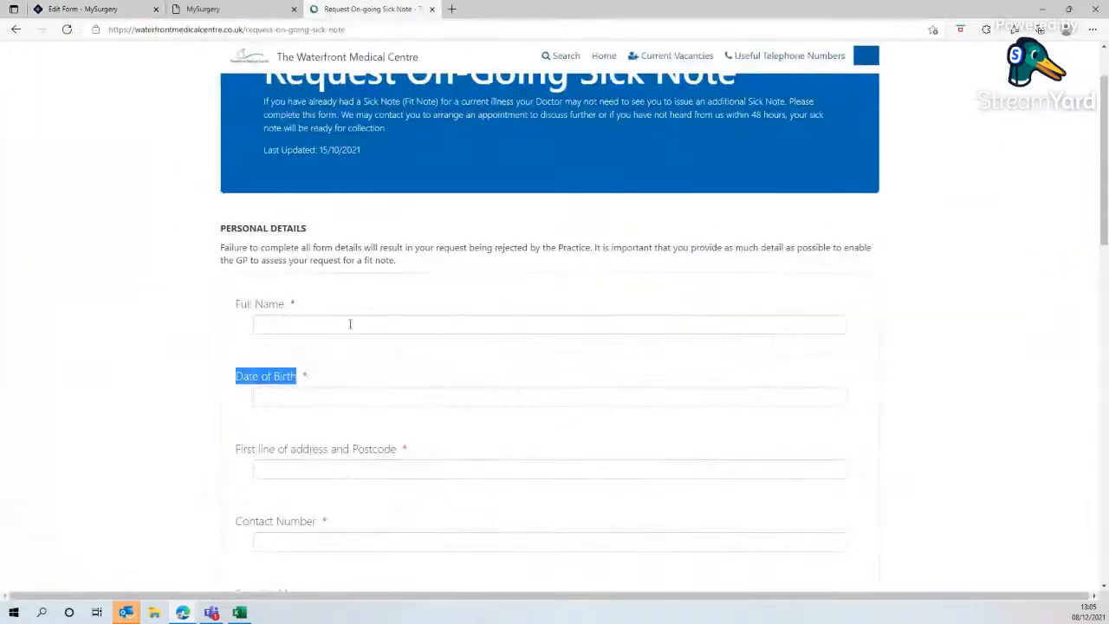
{"action": "scroll", "coordinate": [357, 397], "scroll_direction": "down", "scroll_amount": 2}
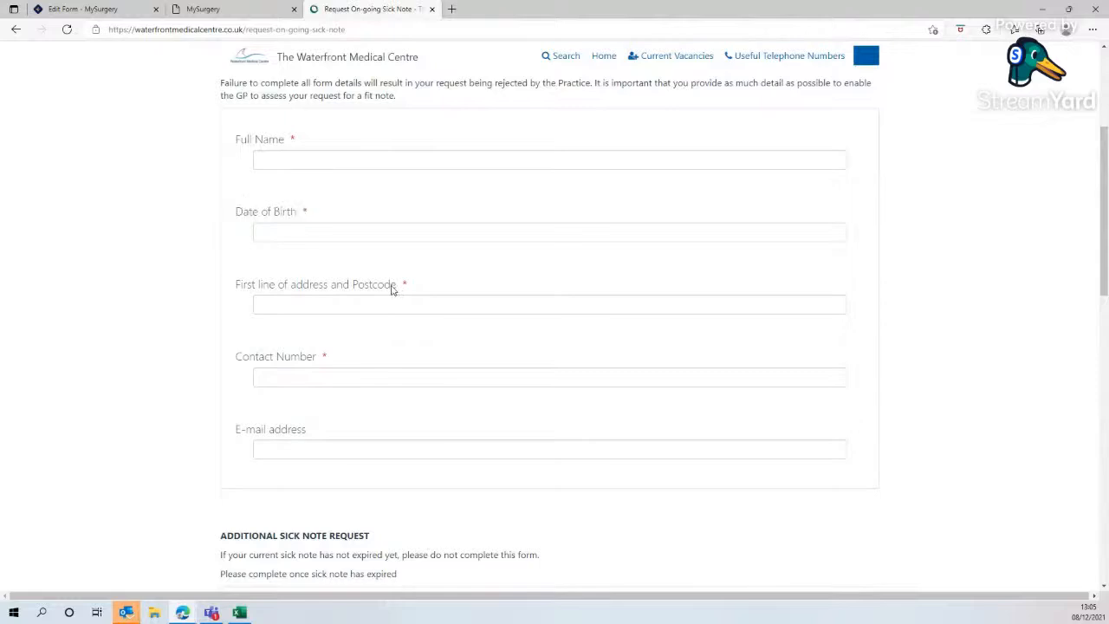
{"action": "left_click_drag", "start_coordinate": [398, 286], "coordinate": [235, 289]}
{"action": "right_click", "coordinate": [277, 286]}
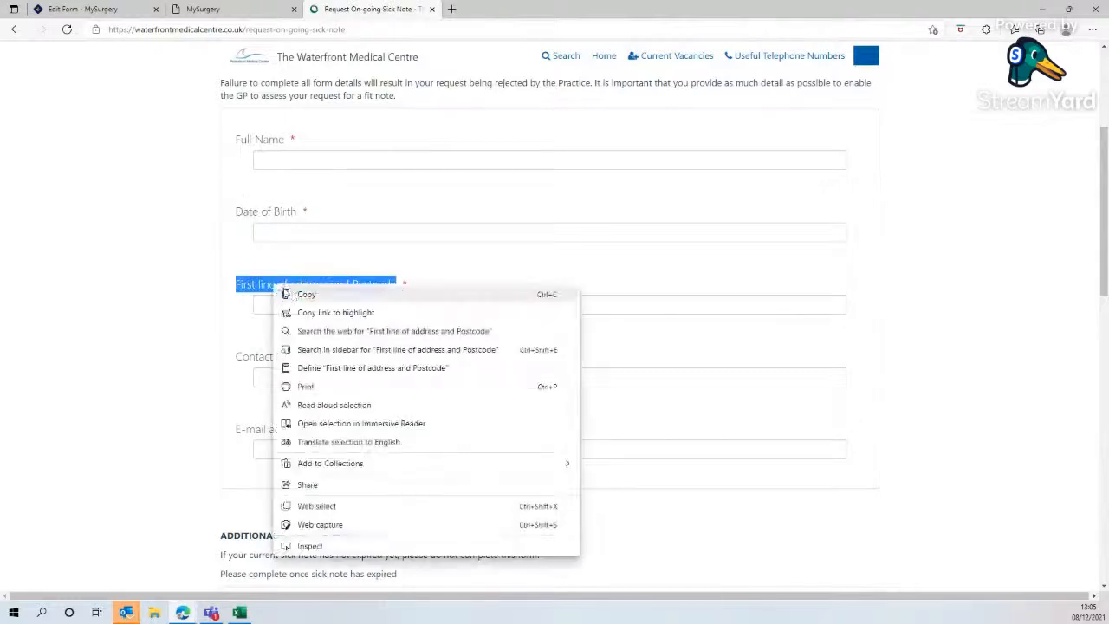
{"action": "left_click", "coordinate": [303, 294]}
{"action": "left_click", "coordinate": [100, 8]}
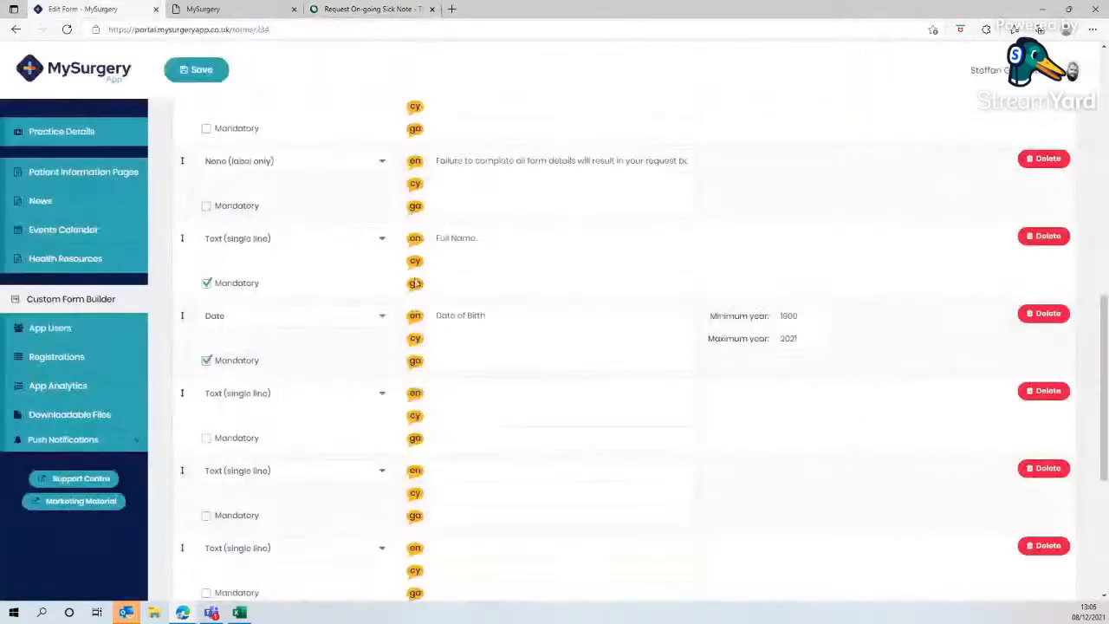
{"action": "left_click", "coordinate": [454, 398]}
{"action": "right_click", "coordinate": [453, 399]}
{"action": "left_click", "coordinate": [487, 206]}
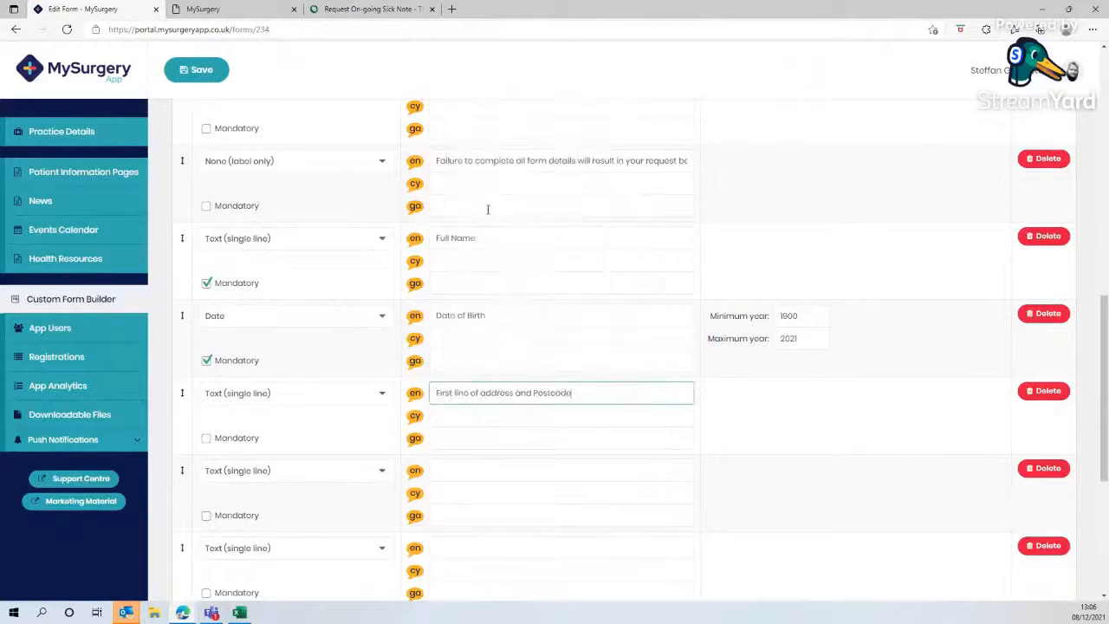
{"action": "left_click", "coordinate": [290, 394]}
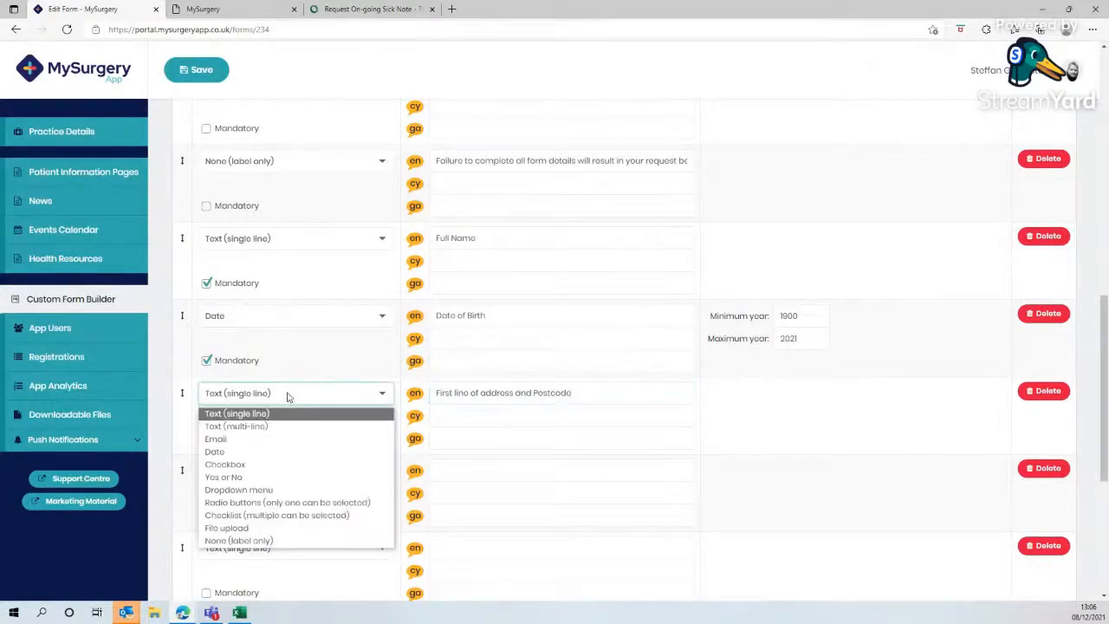
{"action": "left_click", "coordinate": [268, 426]}
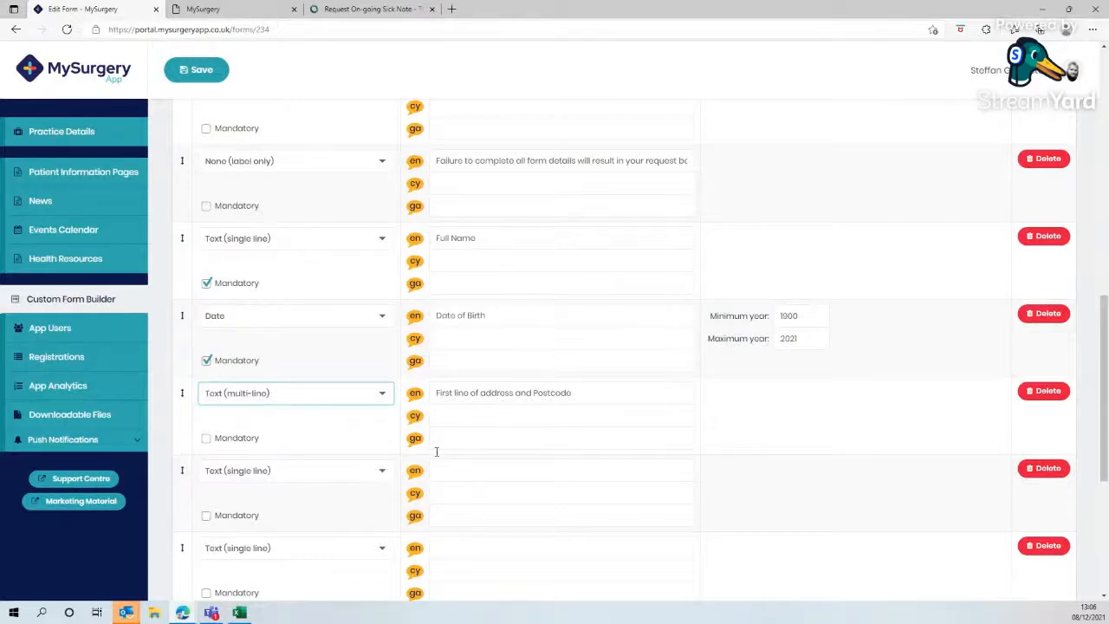
{"action": "left_click", "coordinate": [206, 440]}
- Copy the website's 'Contact Number' label into the sixth field's English label and mark that field mandatory
{"action": "left_click", "coordinate": [372, 9]}
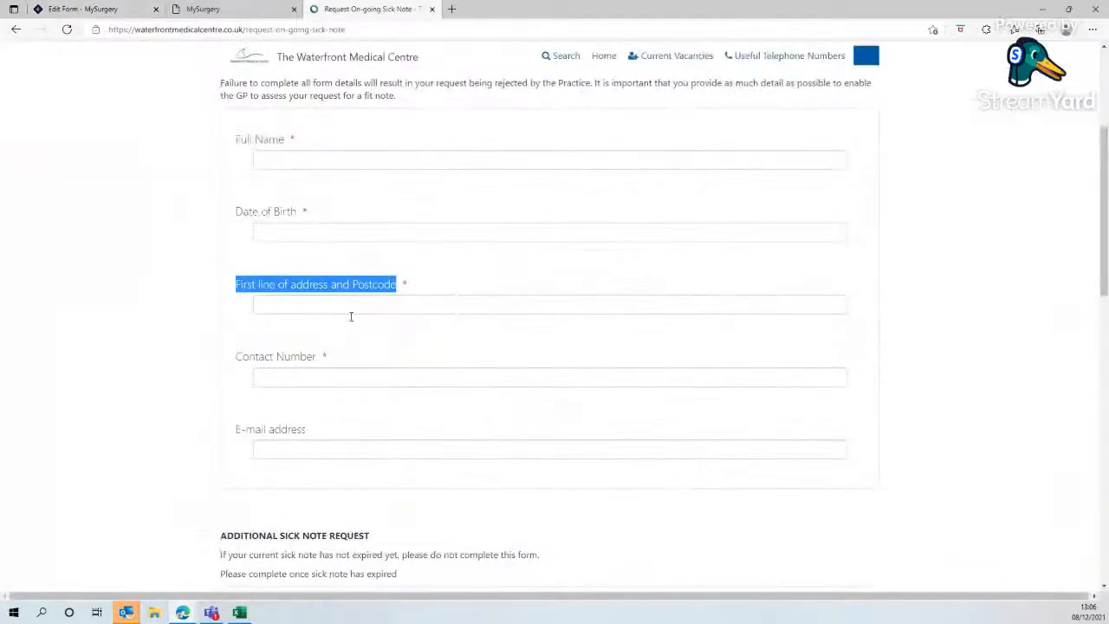
{"action": "scroll", "coordinate": [351, 316], "scroll_direction": "down", "scroll_amount": 2}
{"action": "left_click_drag", "start_coordinate": [318, 194], "coordinate": [237, 190]}
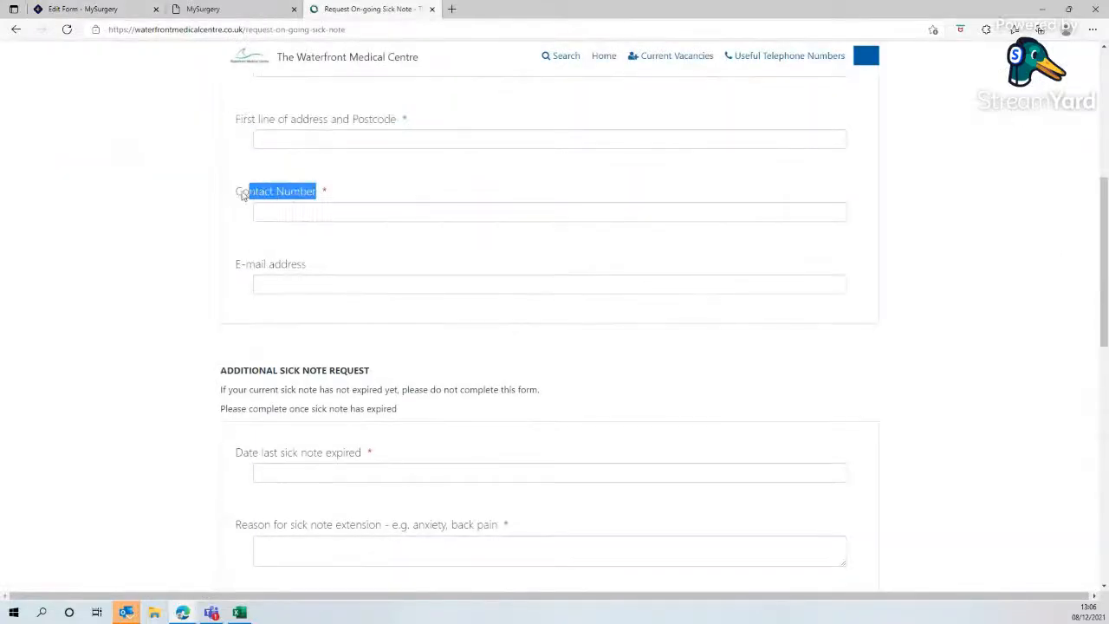
{"action": "right_click", "coordinate": [240, 189]}
{"action": "left_click", "coordinate": [291, 201]}
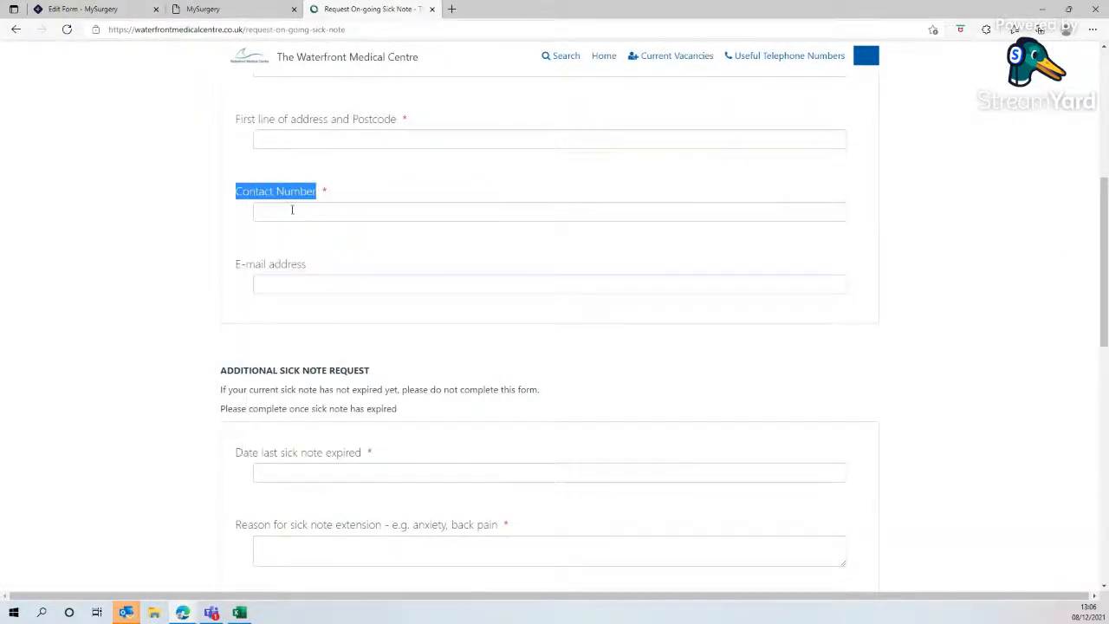
{"action": "left_click", "coordinate": [82, 9]}
{"action": "left_click", "coordinate": [461, 473]}
{"action": "right_click", "coordinate": [461, 473]}
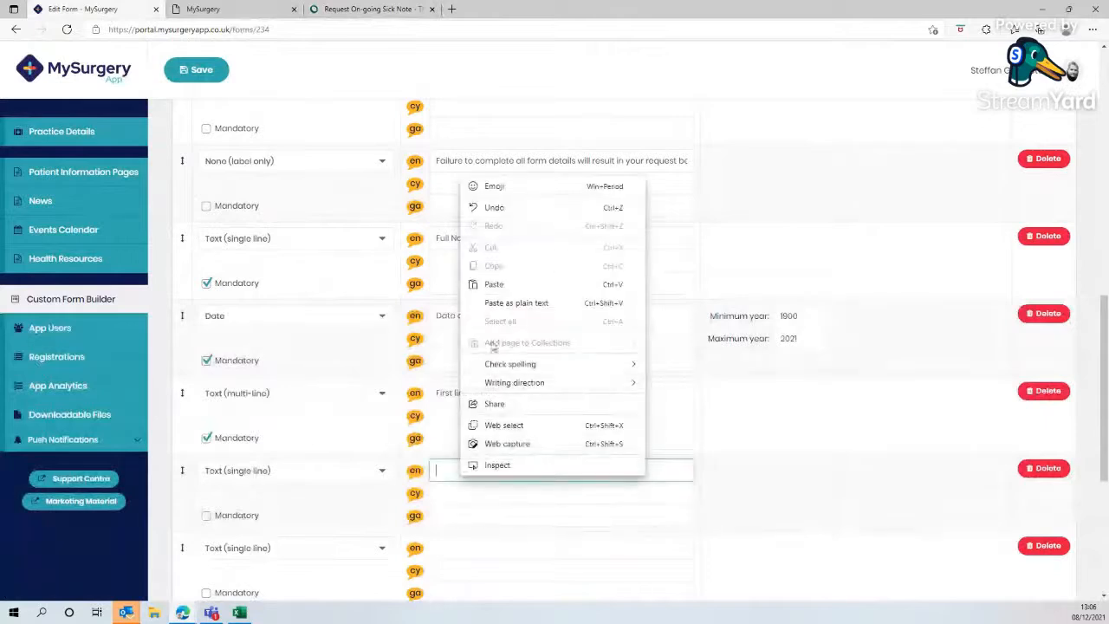
{"action": "left_click", "coordinate": [490, 285]}
{"action": "left_click", "coordinate": [207, 516]}
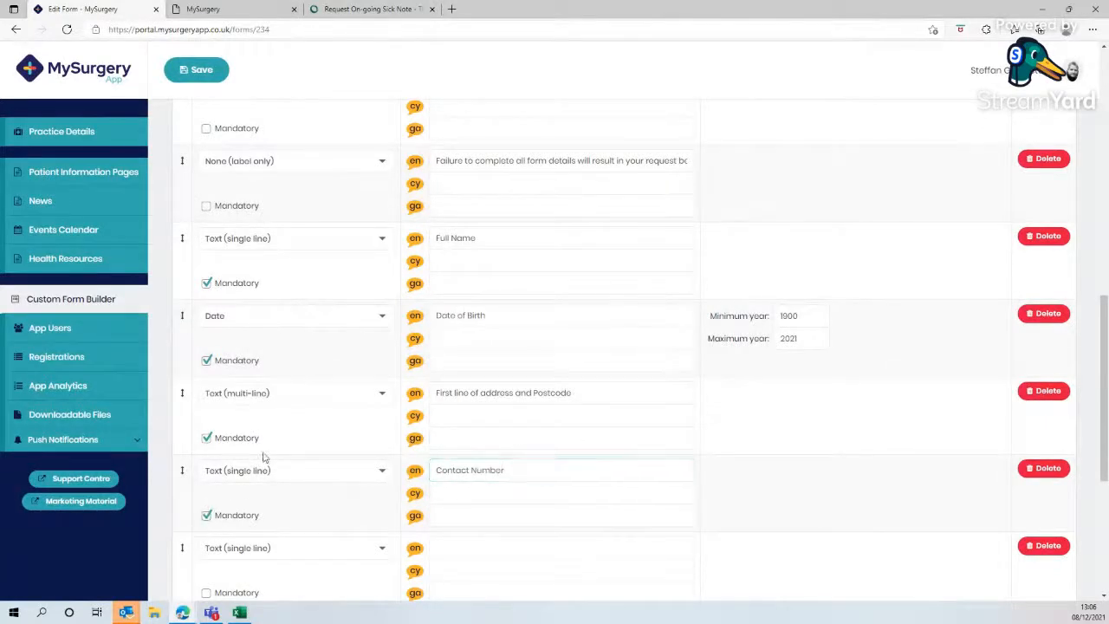
- Copy the website's 'E-mail address' label into the seventh field's English label and set its type to Email
{"action": "left_click", "coordinate": [373, 9]}
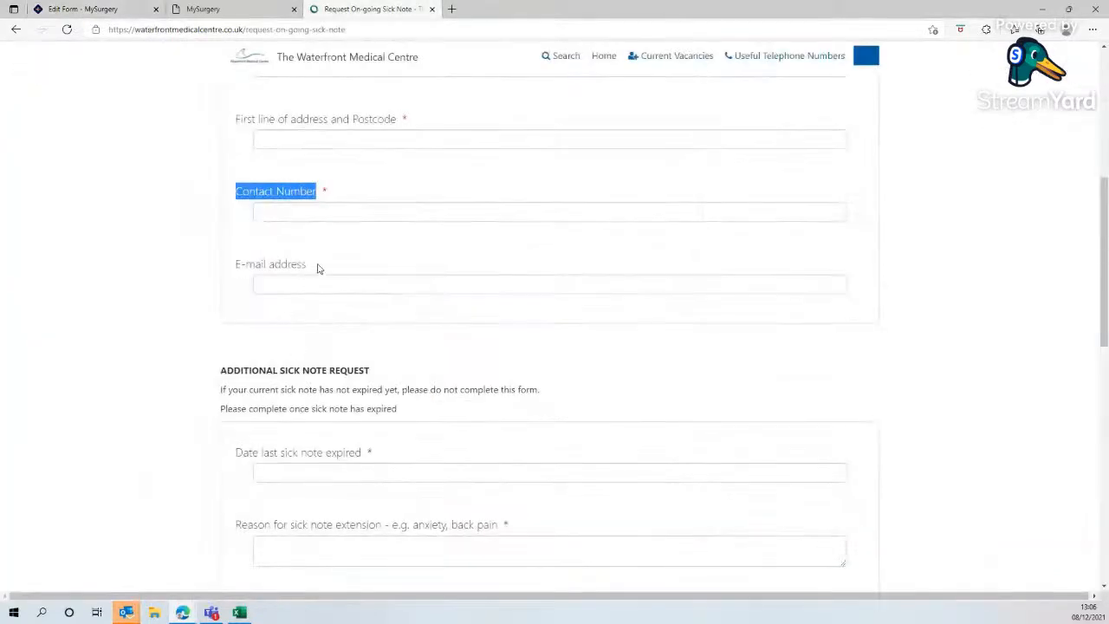
{"action": "left_click_drag", "start_coordinate": [317, 269], "coordinate": [233, 262]}
{"action": "right_click", "coordinate": [250, 276]}
{"action": "left_click", "coordinate": [234, 276]}
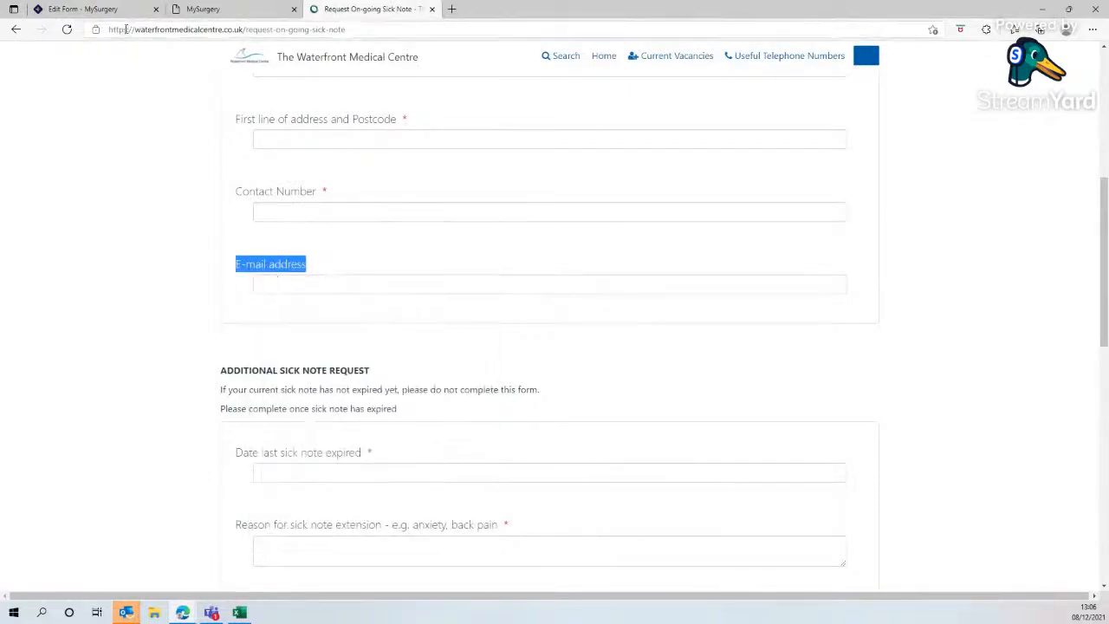
{"action": "left_click", "coordinate": [83, 9]}
{"action": "left_click", "coordinate": [462, 545]}
{"action": "right_click", "coordinate": [462, 548]}
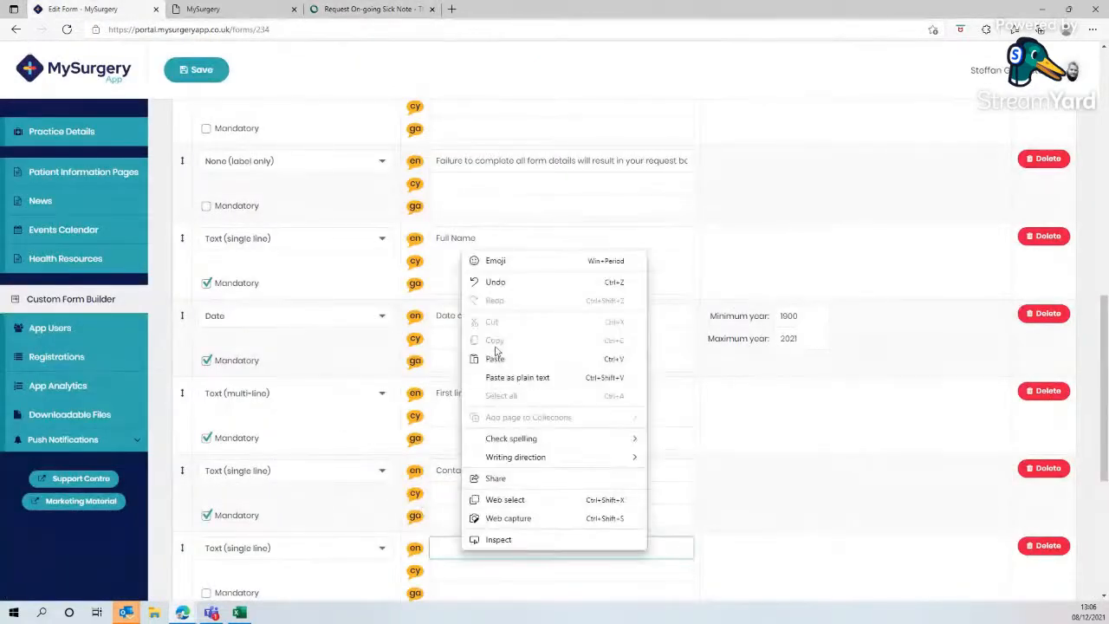
{"action": "left_click", "coordinate": [495, 358]}
{"action": "scroll", "coordinate": [465, 441], "scroll_direction": "down", "scroll_amount": 2}
{"action": "left_click", "coordinate": [320, 380]}
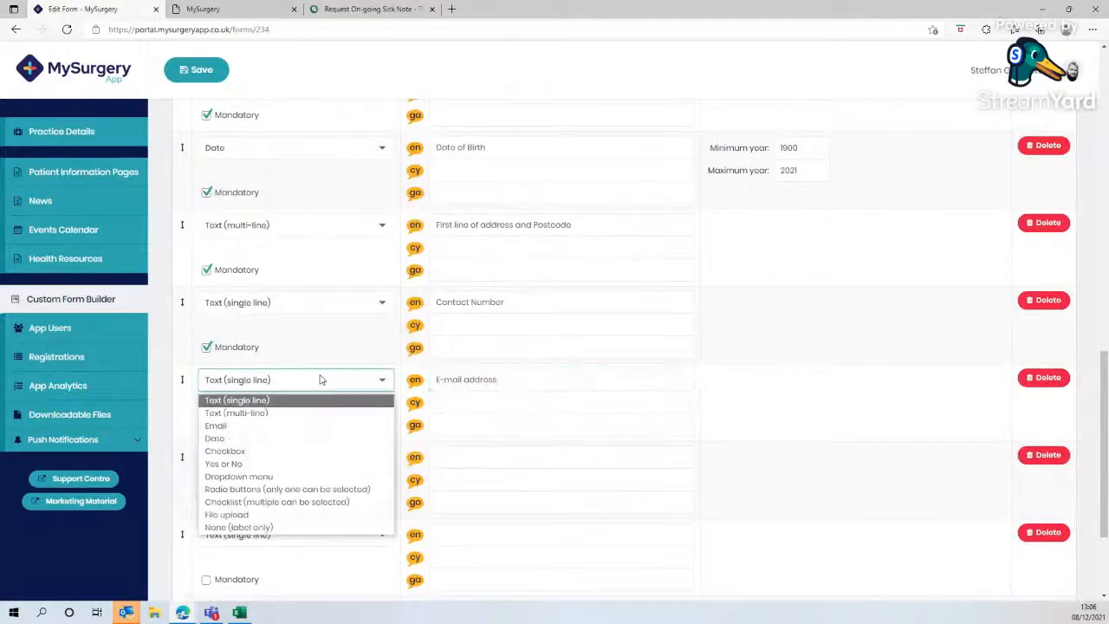
{"action": "left_click", "coordinate": [299, 425]}
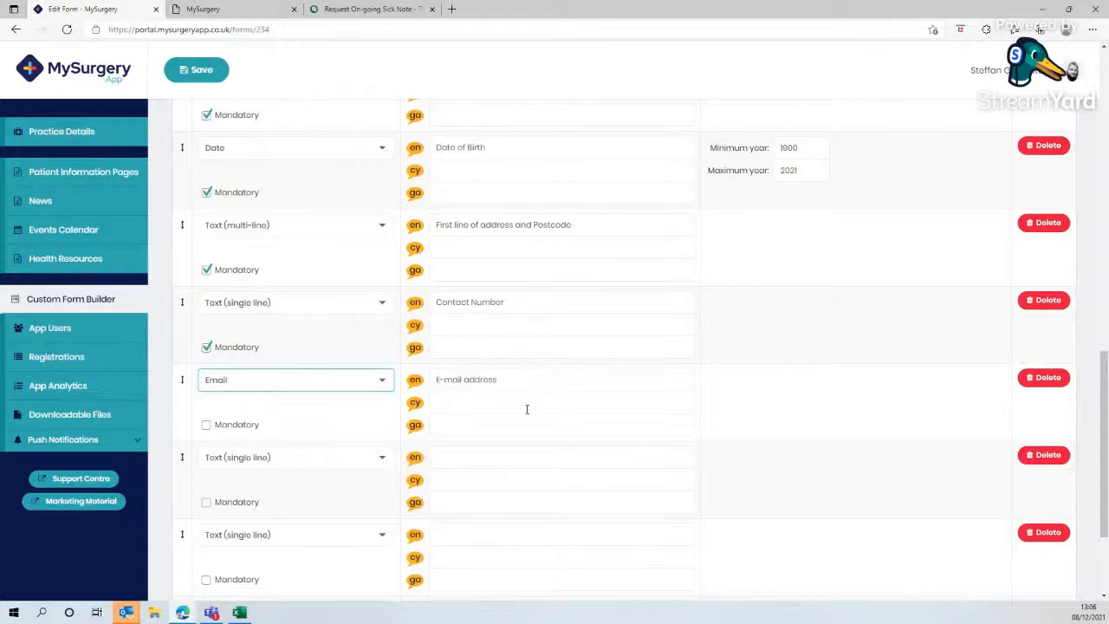
{"action": "scroll", "coordinate": [526, 408], "scroll_direction": "up", "scroll_amount": 6}
{"action": "scroll", "coordinate": [511, 400], "scroll_direction": "down", "scroll_amount": 5}
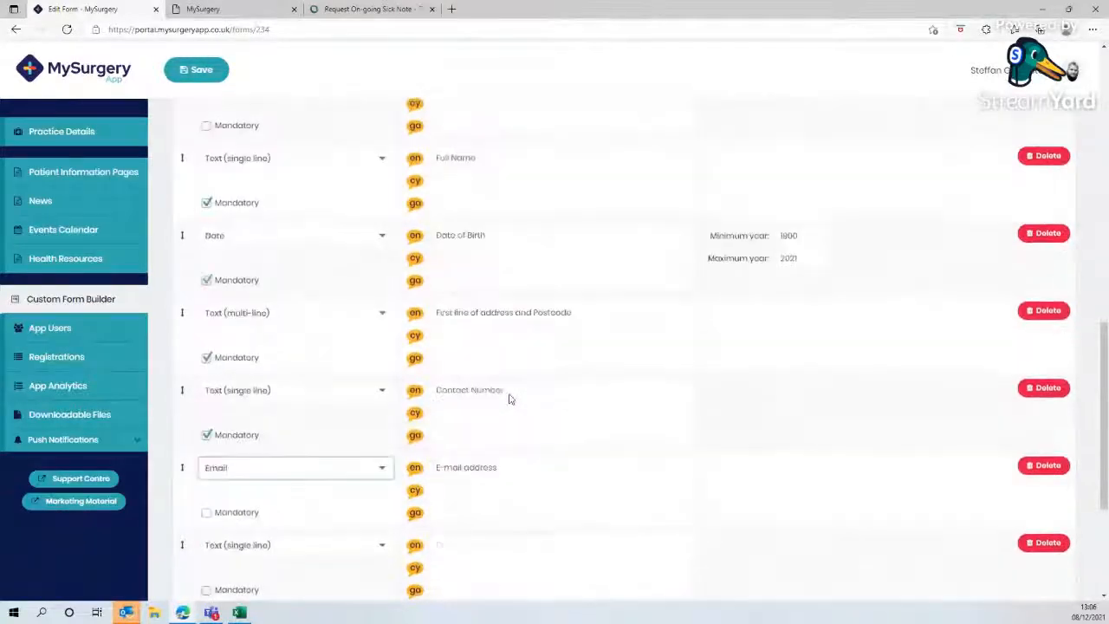
{"action": "scroll", "coordinate": [236, 303], "scroll_direction": "up", "scroll_amount": 1}
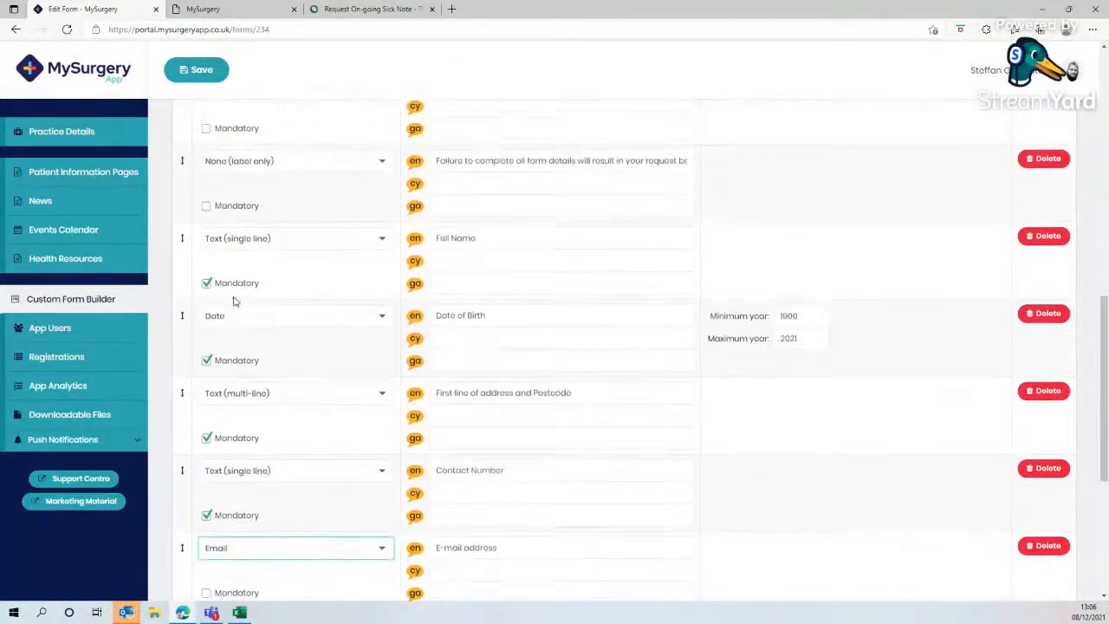
{"action": "scroll", "coordinate": [236, 295], "scroll_direction": "up", "scroll_amount": 1}
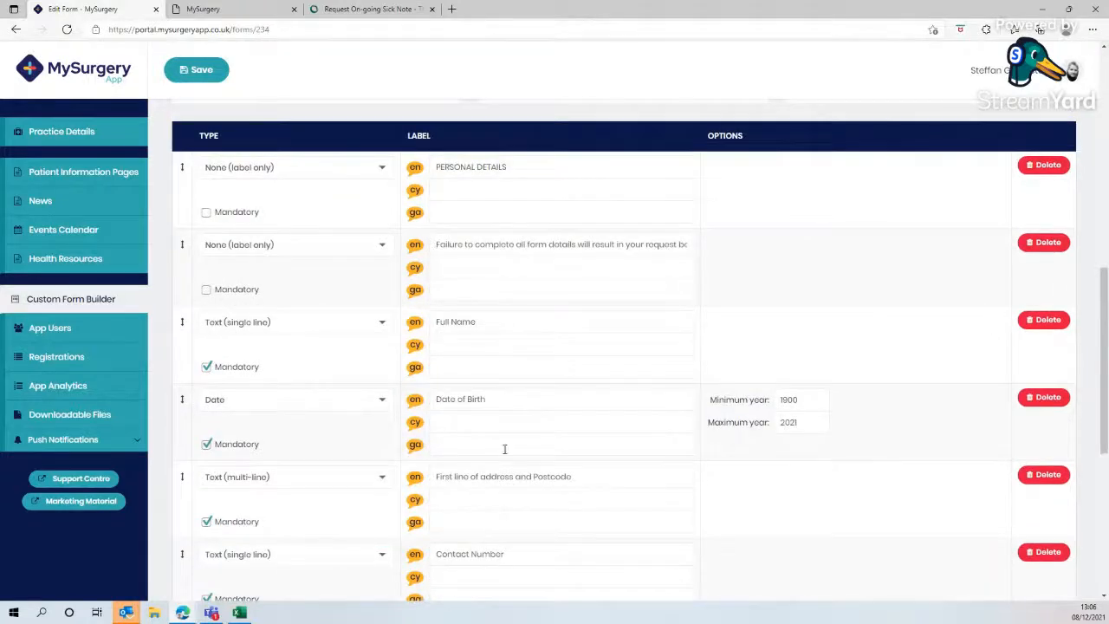
{"action": "left_click", "coordinate": [354, 10]}
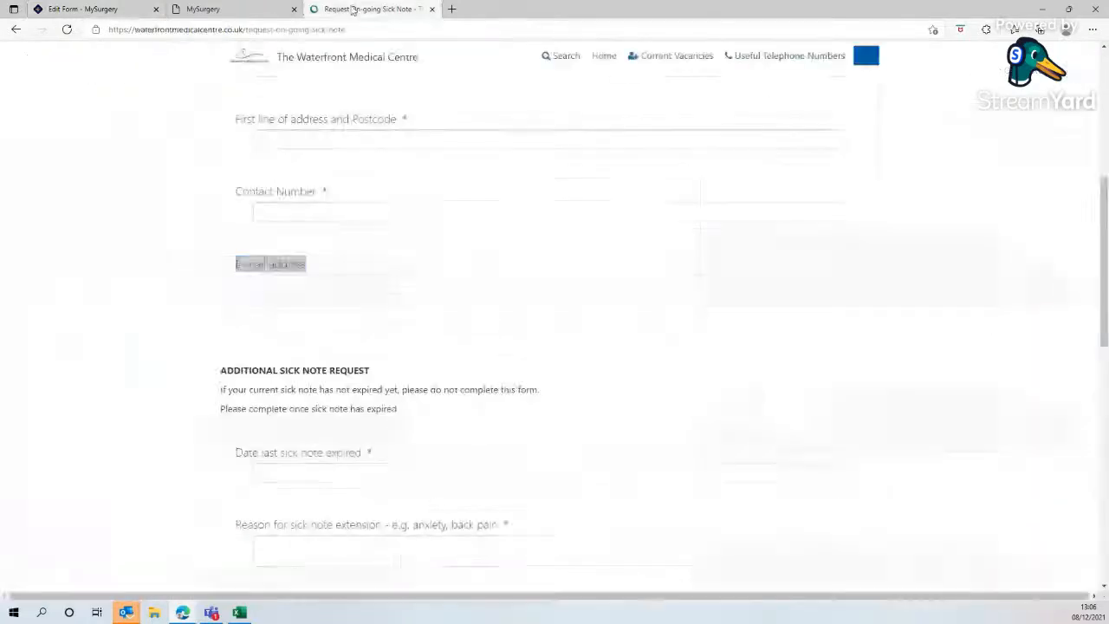
- Copy the website's 'ADDITIONAL SICK NOTE REQUEST' heading and add four more empty fields to the custom form
{"action": "scroll", "coordinate": [355, 291], "scroll_direction": "down", "scroll_amount": 1}
{"action": "left_click_drag", "start_coordinate": [372, 288], "coordinate": [221, 292]}
{"action": "right_click", "coordinate": [250, 293]}
{"action": "left_click", "coordinate": [277, 298]}
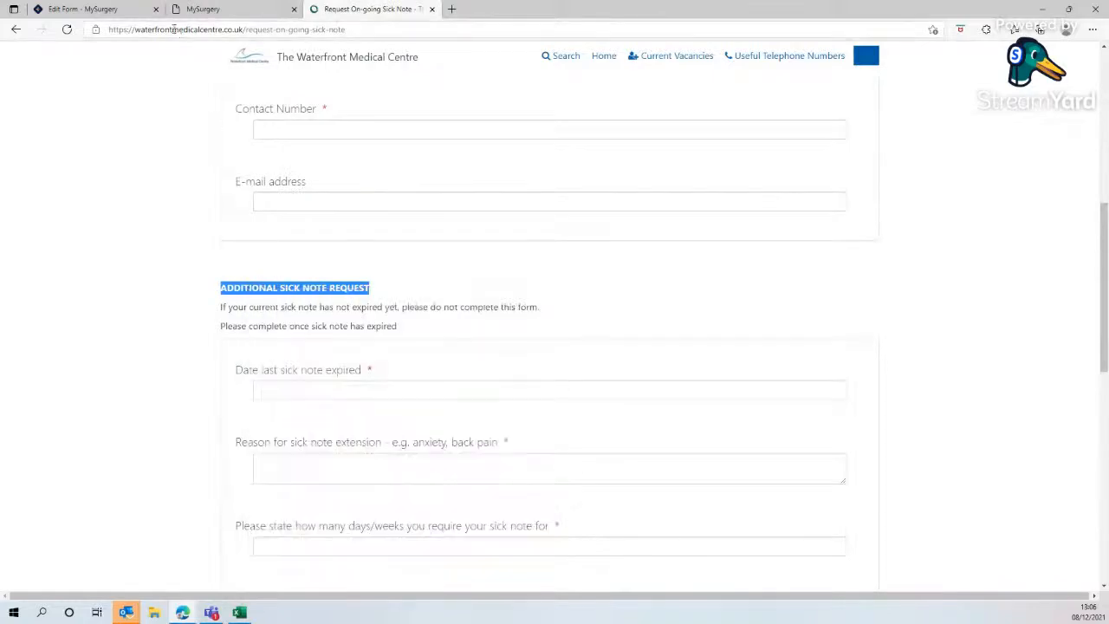
{"action": "left_click", "coordinate": [121, 11]}
{"action": "scroll", "coordinate": [520, 455], "scroll_direction": "down", "scroll_amount": 5}
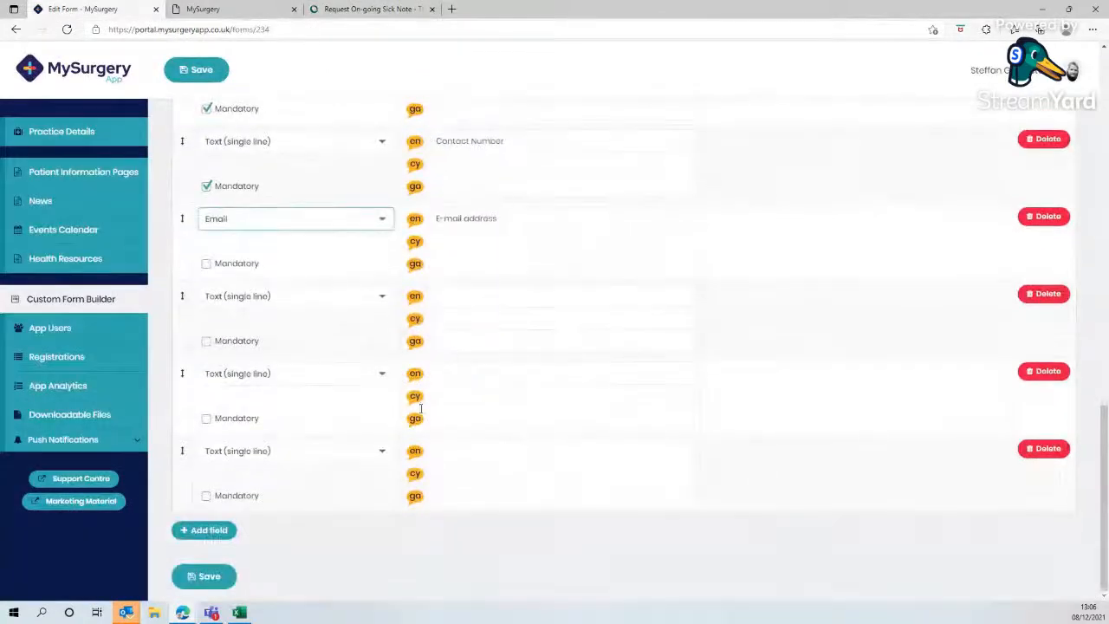
{"action": "left_click", "coordinate": [209, 533]}
{"action": "scroll", "coordinate": [208, 536], "scroll_direction": "down", "scroll_amount": 1}
{"action": "left_click", "coordinate": [208, 536]}
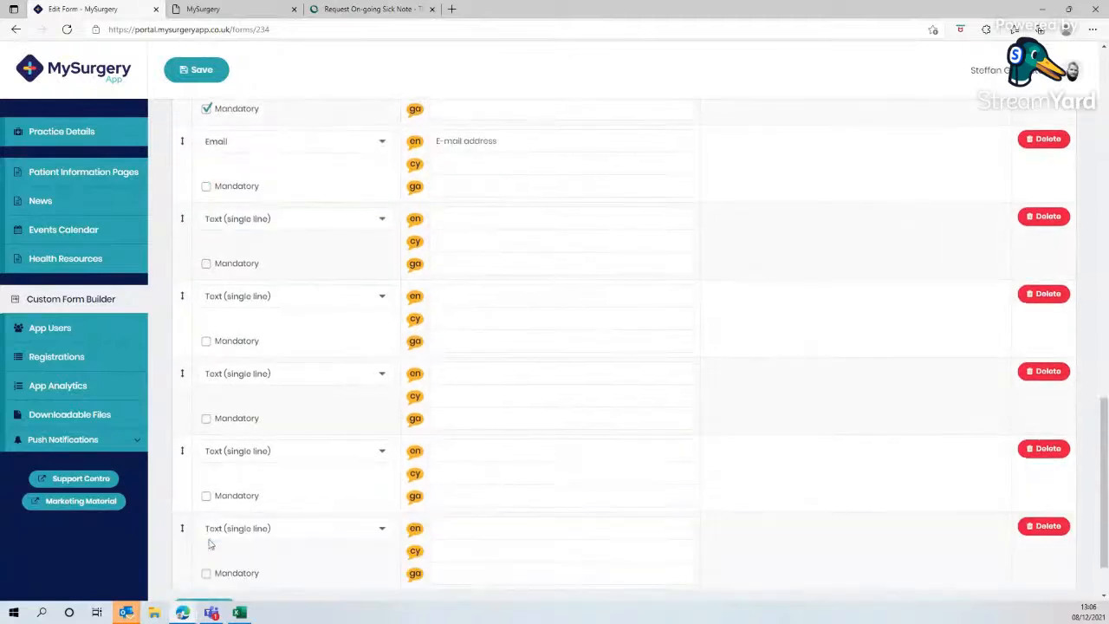
{"action": "scroll", "coordinate": [208, 537], "scroll_direction": "down", "scroll_amount": 1}
{"action": "left_click", "coordinate": [209, 537]}
{"action": "scroll", "coordinate": [208, 540], "scroll_direction": "down", "scroll_amount": 1}
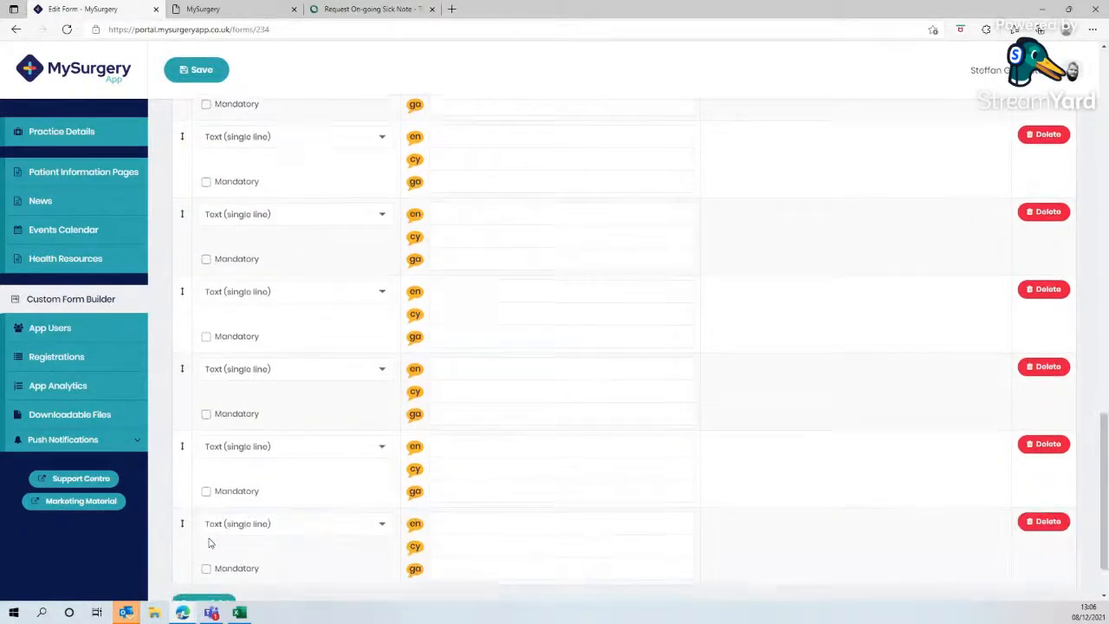
{"action": "left_click", "coordinate": [209, 537]}
- Paste the heading into the eighth field's English label and set its type to None (label only)
{"action": "scroll", "coordinate": [524, 493], "scroll_direction": "up", "scroll_amount": 3}
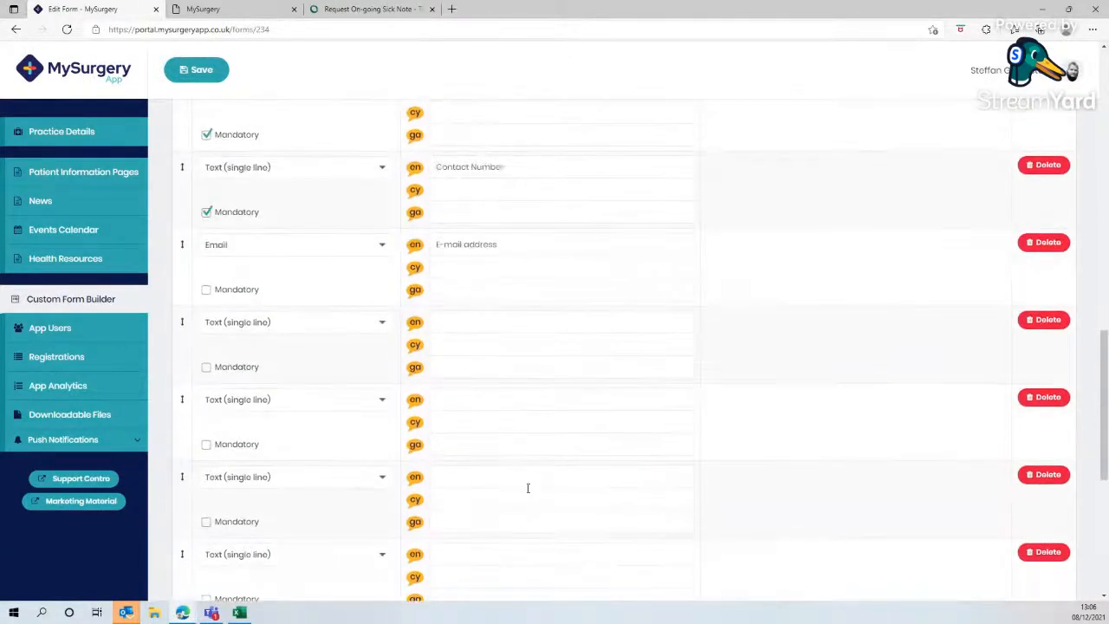
{"action": "right_click", "coordinate": [466, 409]}
{"action": "left_click", "coordinate": [498, 220]}
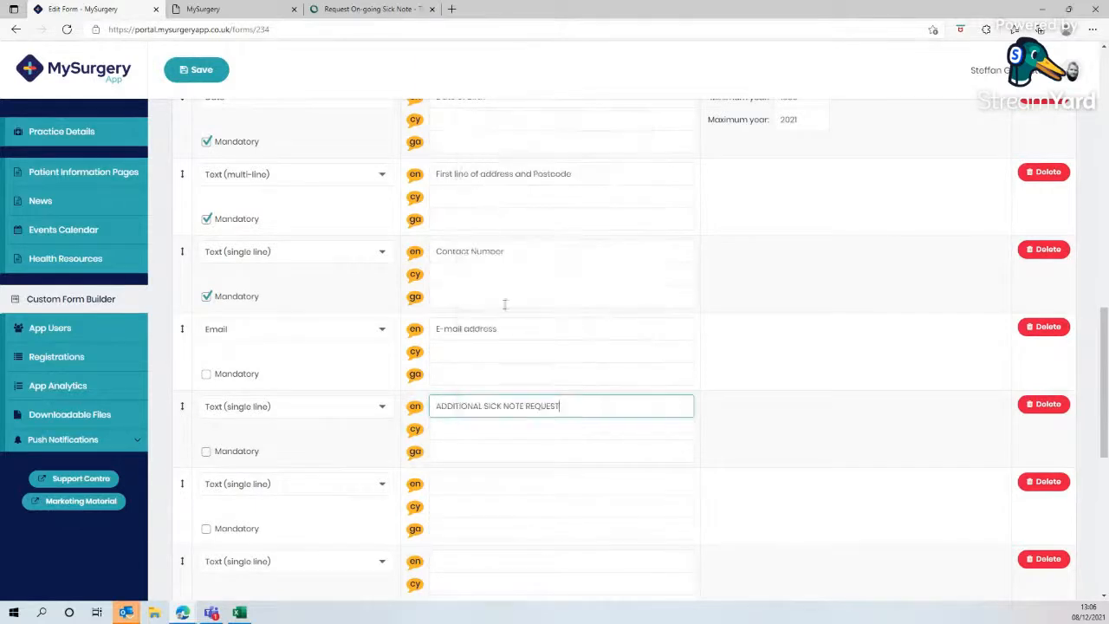
{"action": "left_click", "coordinate": [378, 406]}
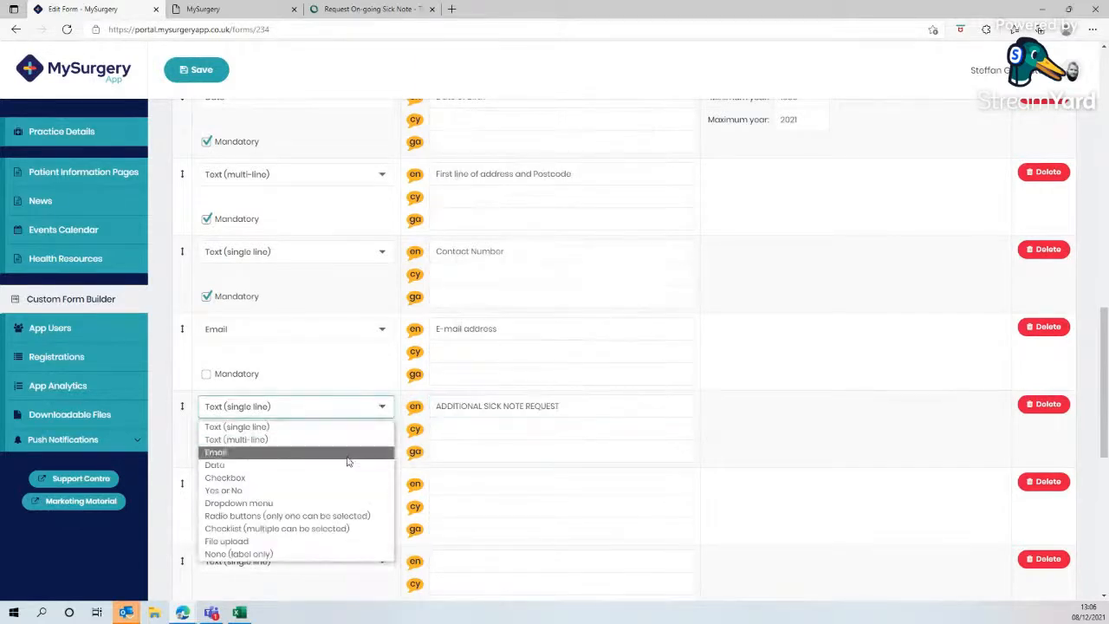
{"action": "left_click", "coordinate": [279, 555]}
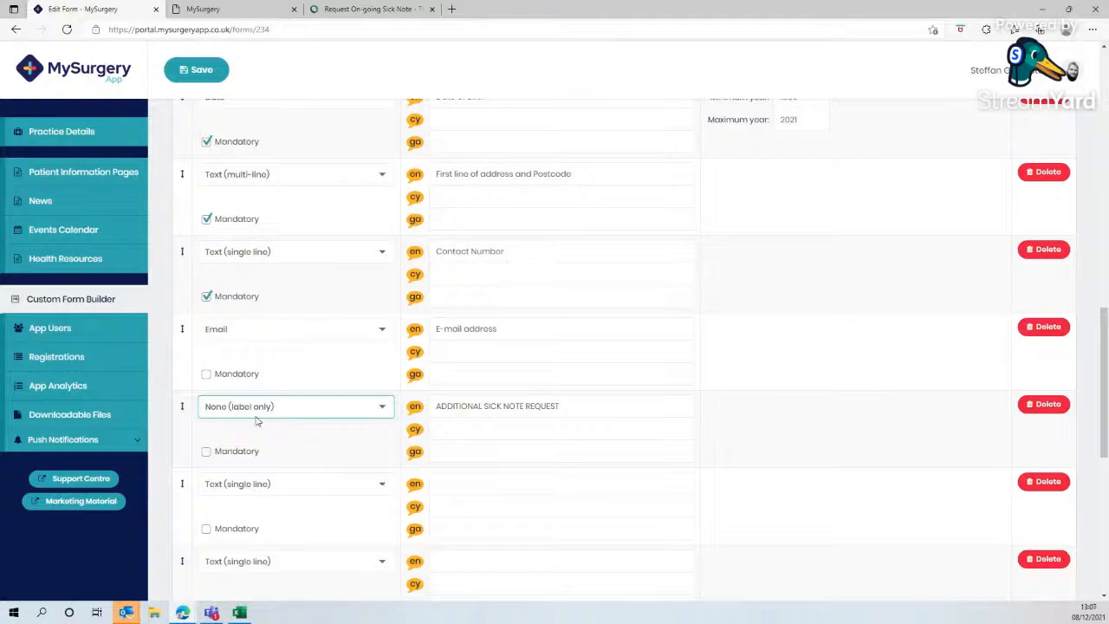
- Copy the website's instruction text about expired sick notes into the ninth field's English label and set its type to None (label only)
{"action": "left_click", "coordinate": [351, 8]}
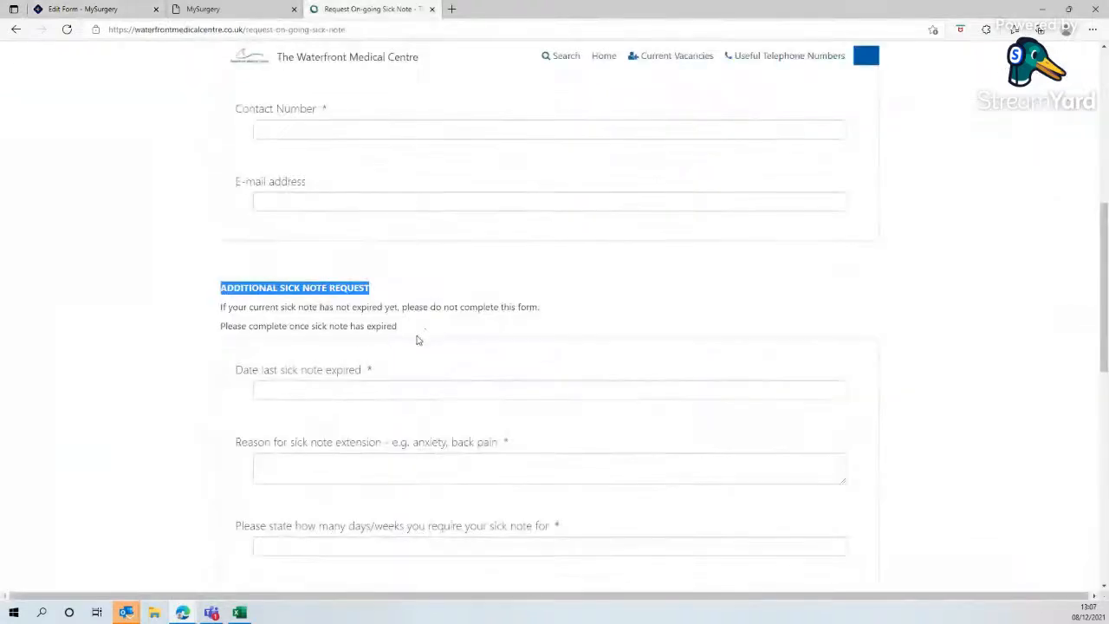
{"action": "left_click_drag", "start_coordinate": [397, 327], "coordinate": [222, 306]}
{"action": "right_click", "coordinate": [229, 308]}
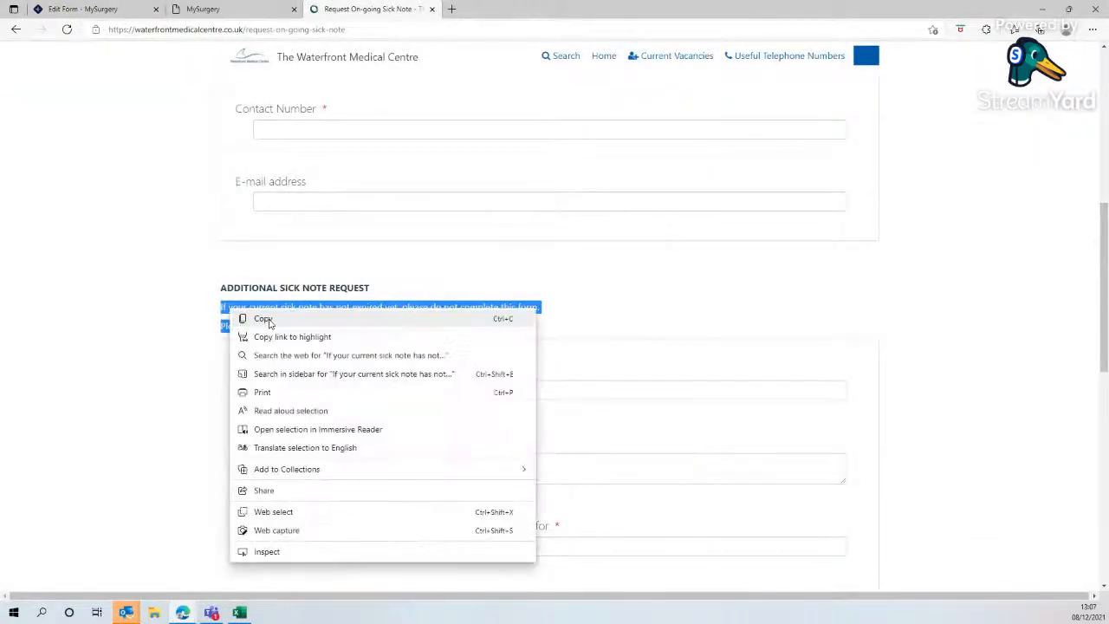
{"action": "left_click", "coordinate": [260, 317]}
{"action": "left_click", "coordinate": [83, 8]}
{"action": "left_click", "coordinate": [456, 482]}
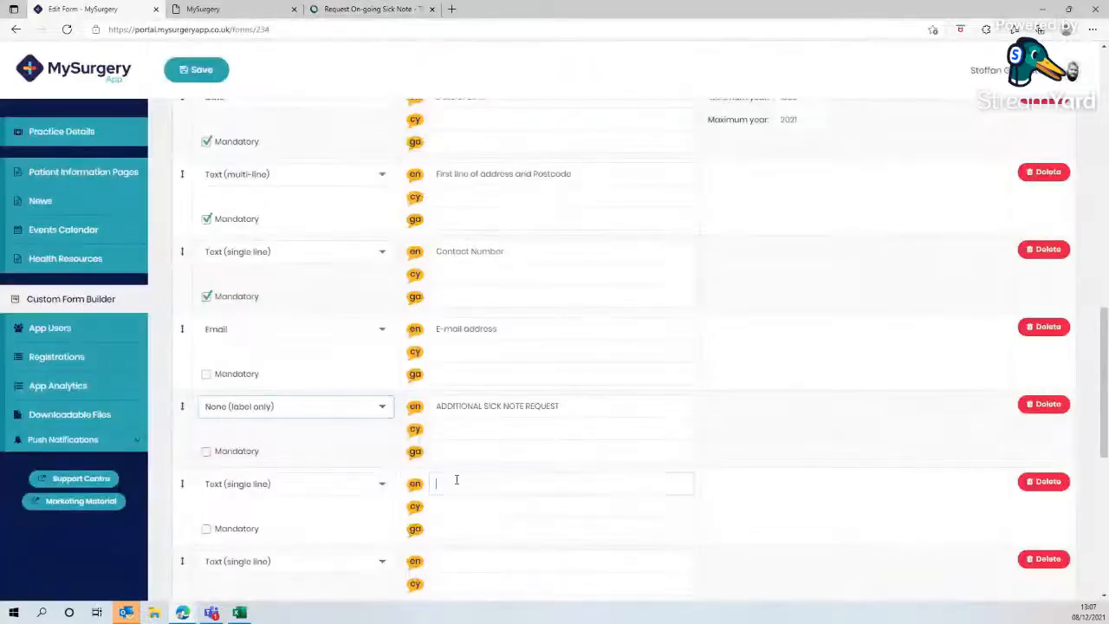
{"action": "right_click", "coordinate": [457, 482]}
{"action": "left_click", "coordinate": [489, 288]}
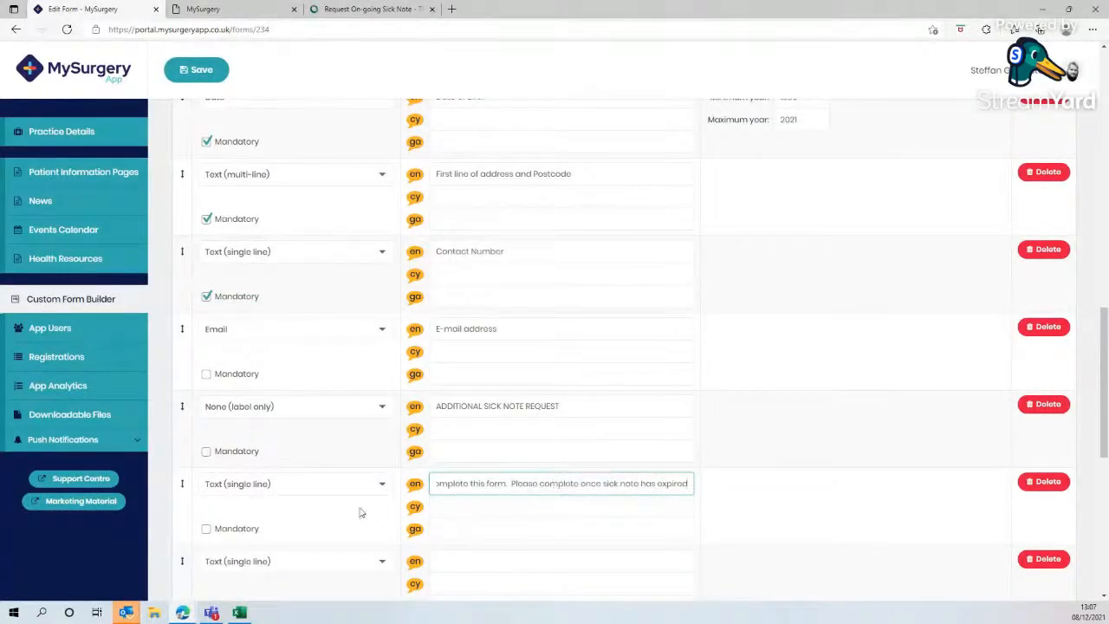
{"action": "left_click", "coordinate": [282, 489]}
{"action": "left_click", "coordinate": [280, 461]}
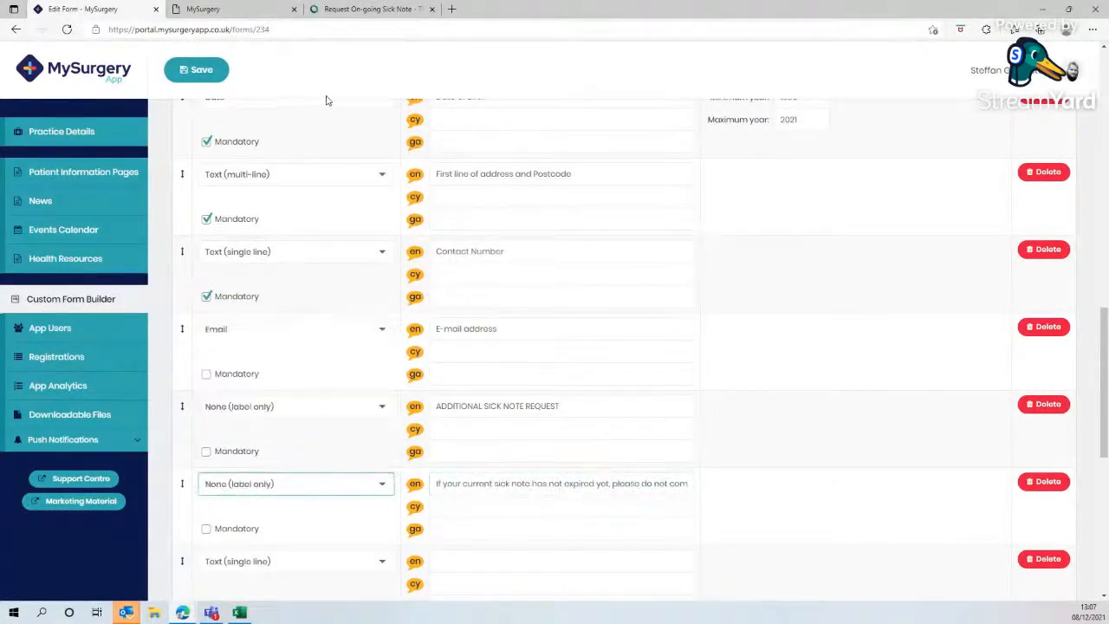
- Copy 'Date last sick note expired' into the tenth field's English label, set its type to Date and mark it mandatory
{"action": "left_click", "coordinate": [364, 8]}
{"action": "scroll", "coordinate": [442, 181], "scroll_direction": "down", "scroll_amount": 3}
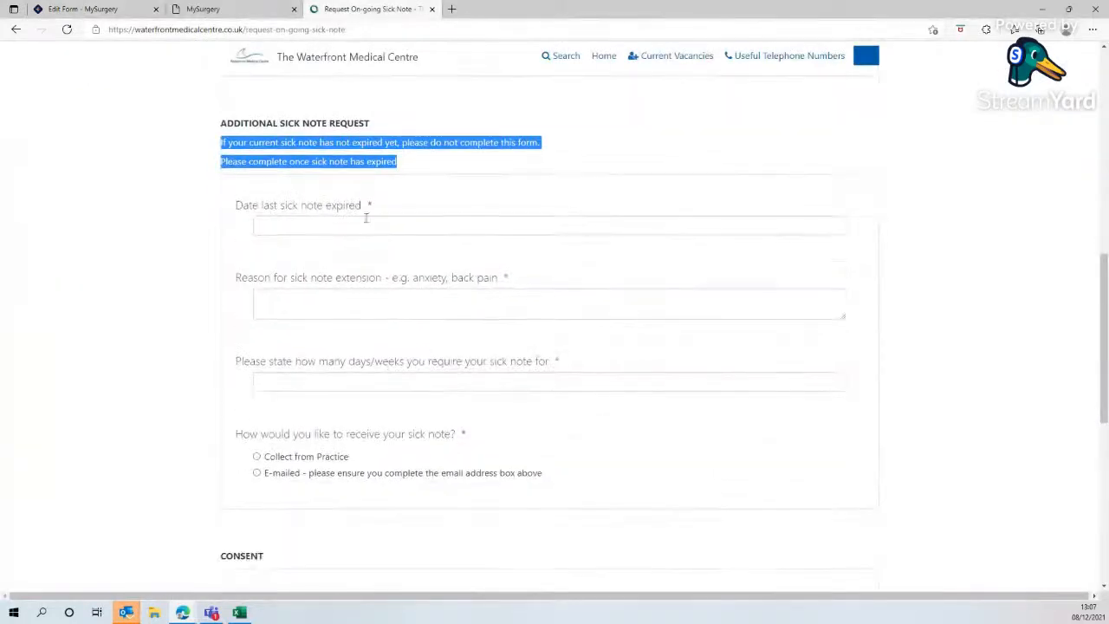
{"action": "left_click_drag", "start_coordinate": [362, 211], "coordinate": [231, 205]}
{"action": "right_click", "coordinate": [248, 207]}
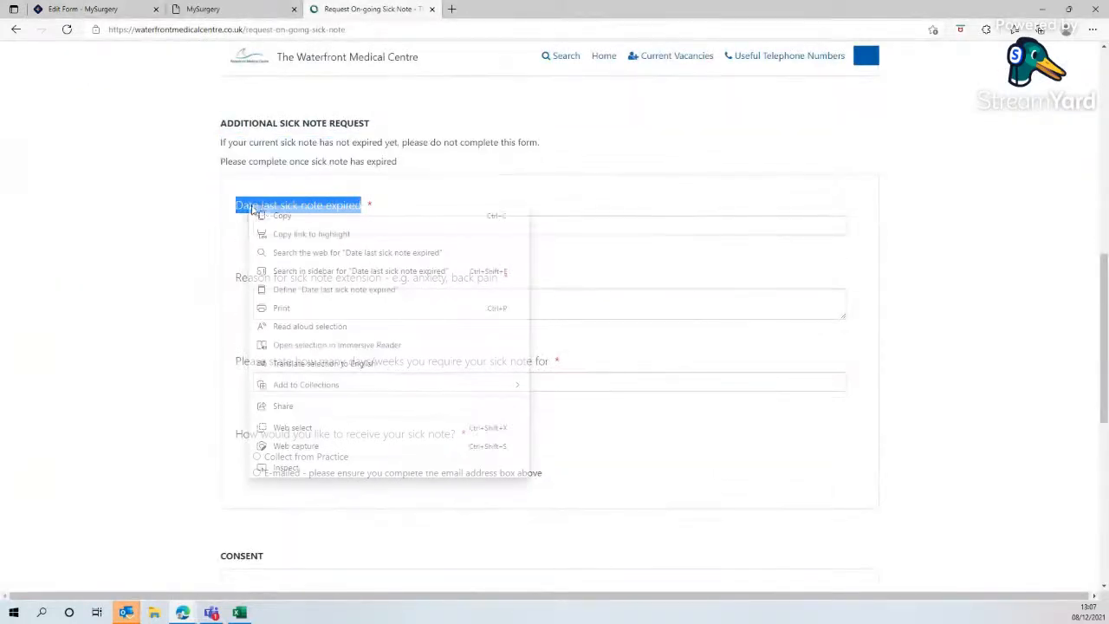
{"action": "left_click", "coordinate": [282, 216]}
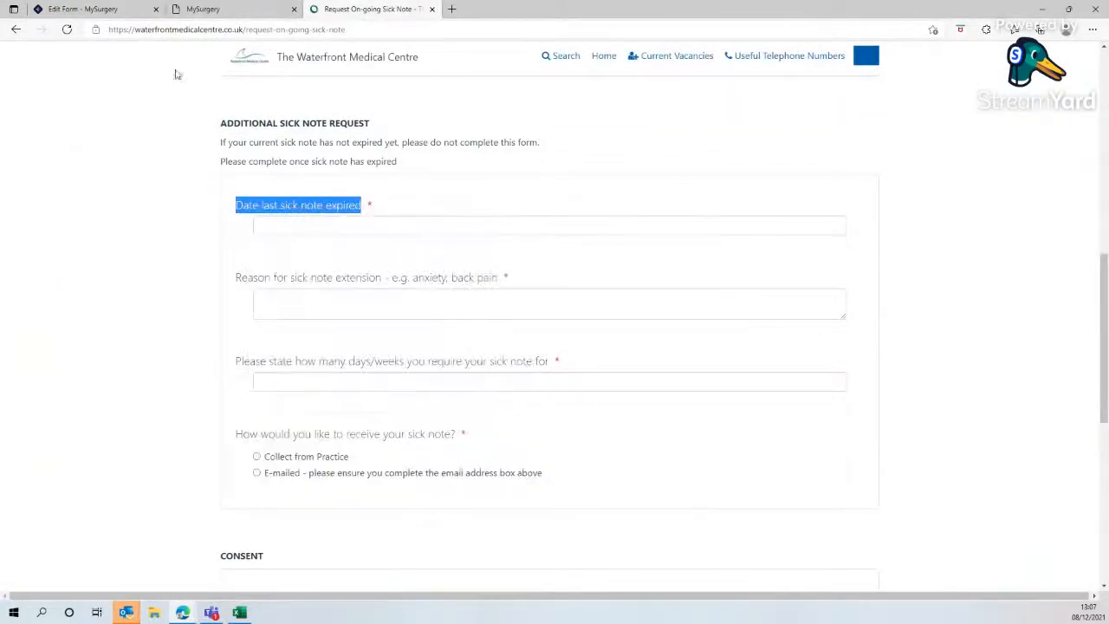
{"action": "left_click", "coordinate": [108, 14]}
{"action": "scroll", "coordinate": [461, 472], "scroll_direction": "down", "scroll_amount": 2}
{"action": "left_click", "coordinate": [454, 398]}
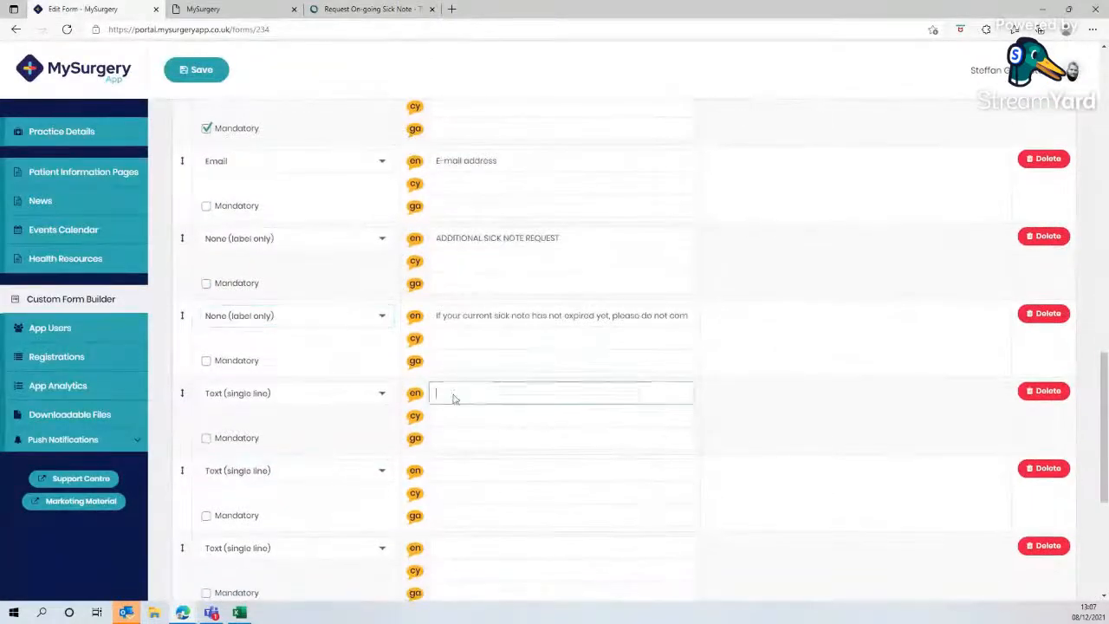
{"action": "right_click", "coordinate": [454, 397]}
{"action": "left_click", "coordinate": [485, 204]}
{"action": "left_click", "coordinate": [320, 397]}
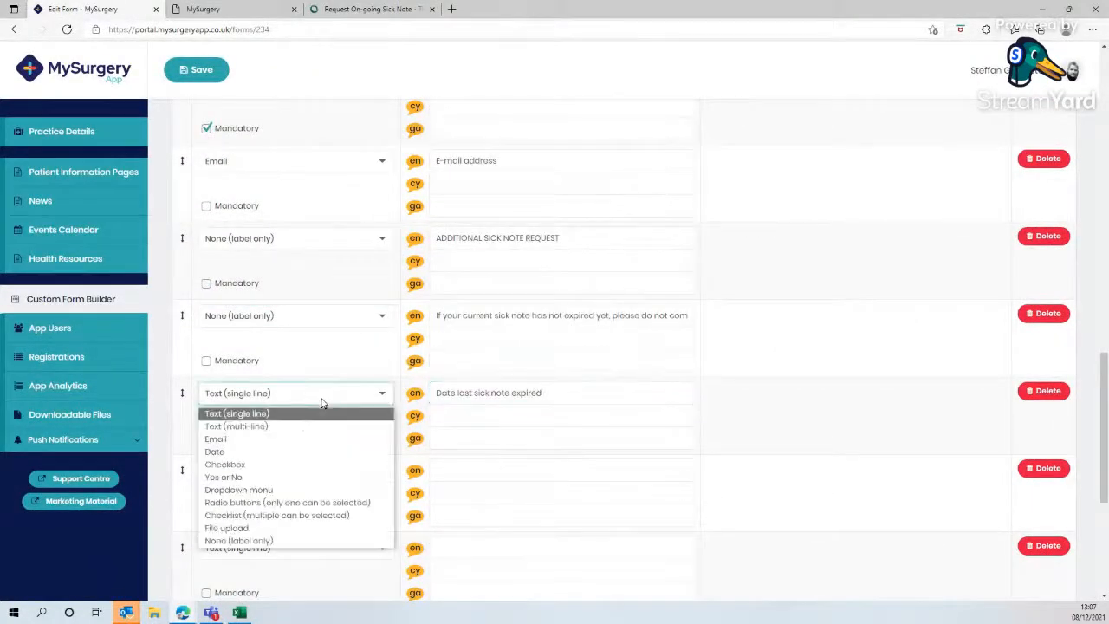
{"action": "left_click", "coordinate": [242, 451]}
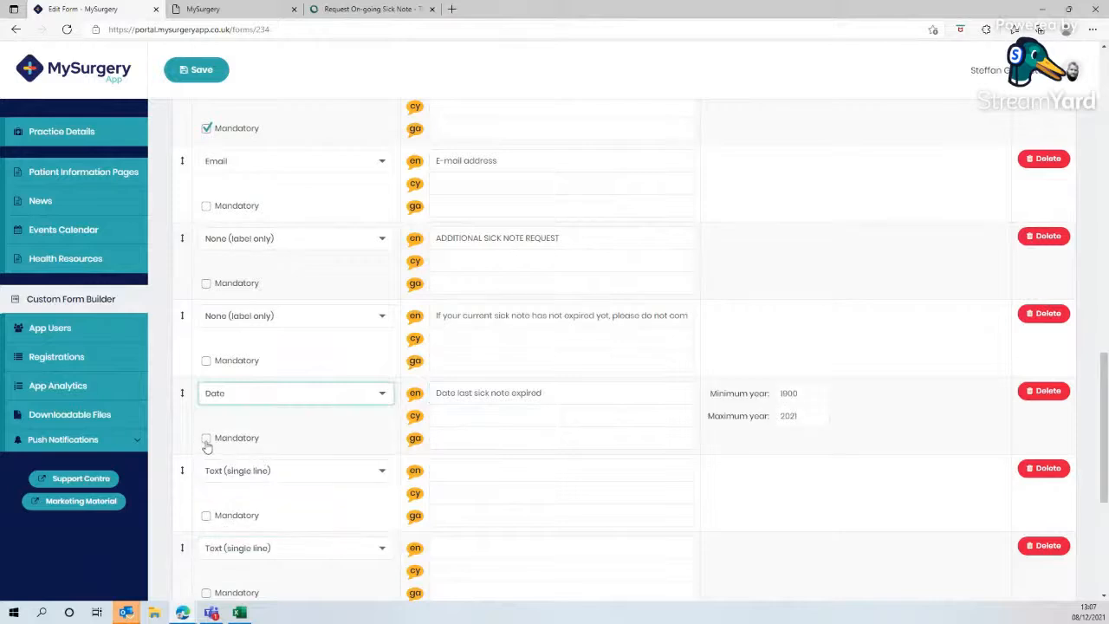
{"action": "left_click", "coordinate": [206, 441]}
- Copy 'Reason for sick note extension - e.g. anxiety, back pain' into the eleventh field, set it to Text (multi-line) and mandatory
{"action": "left_click", "coordinate": [372, 9]}
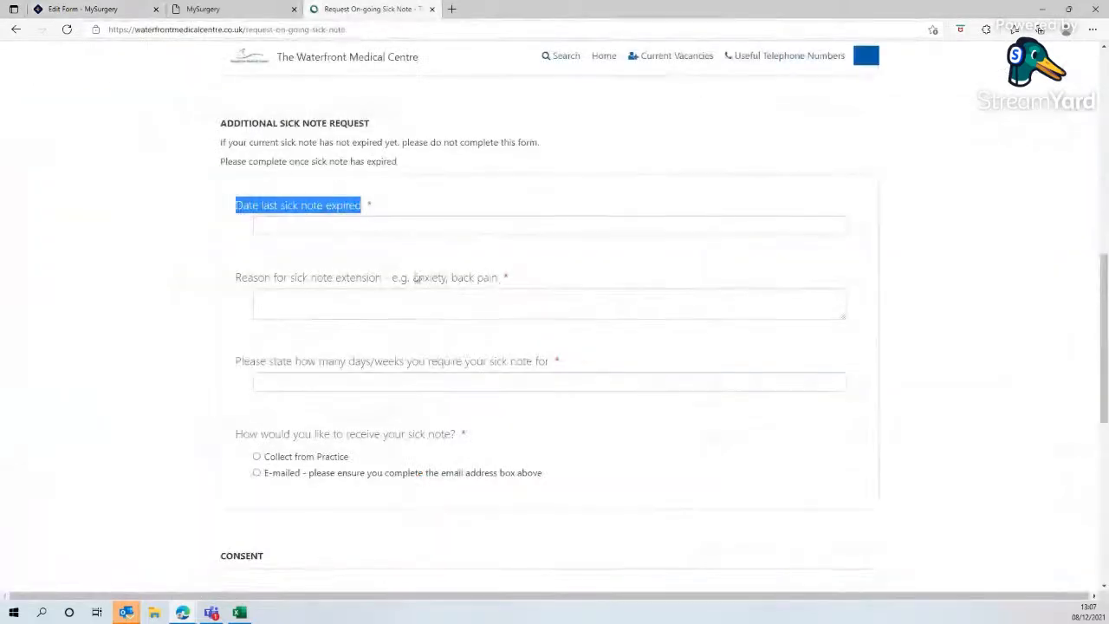
{"action": "left_click_drag", "start_coordinate": [502, 280], "coordinate": [234, 282]}
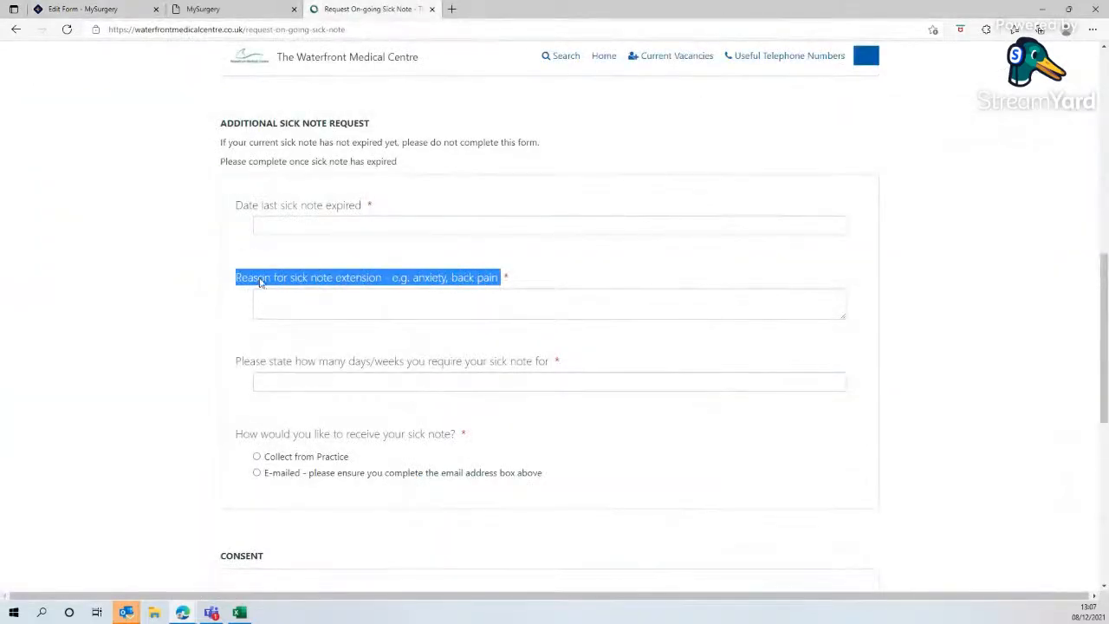
{"action": "right_click", "coordinate": [260, 282]}
{"action": "left_click", "coordinate": [286, 289]}
{"action": "left_click", "coordinate": [96, 9]}
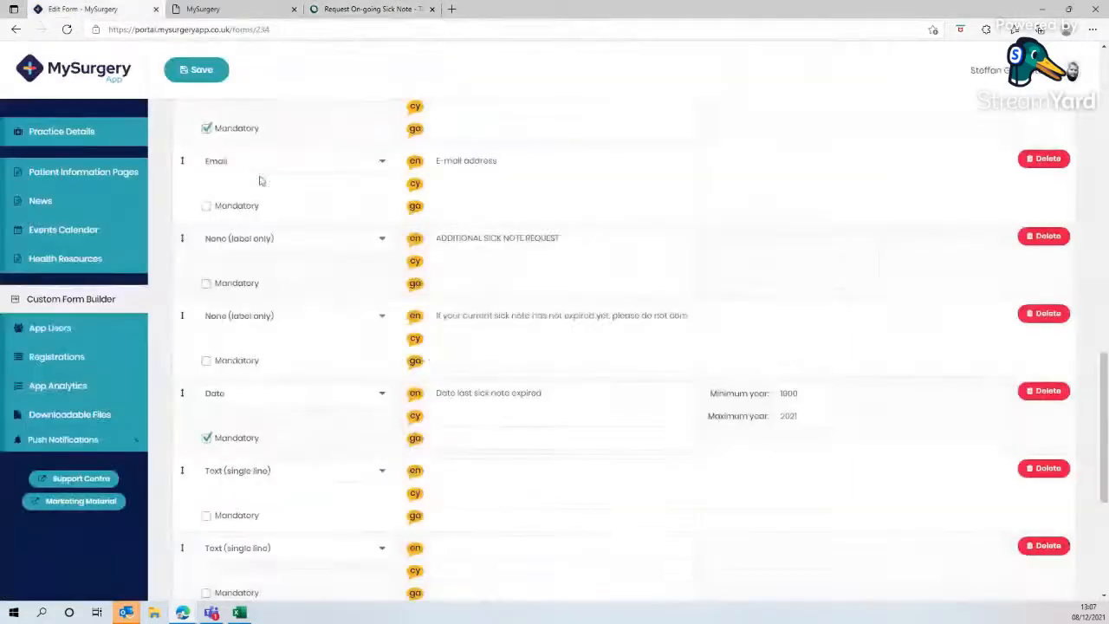
{"action": "right_click", "coordinate": [449, 474]}
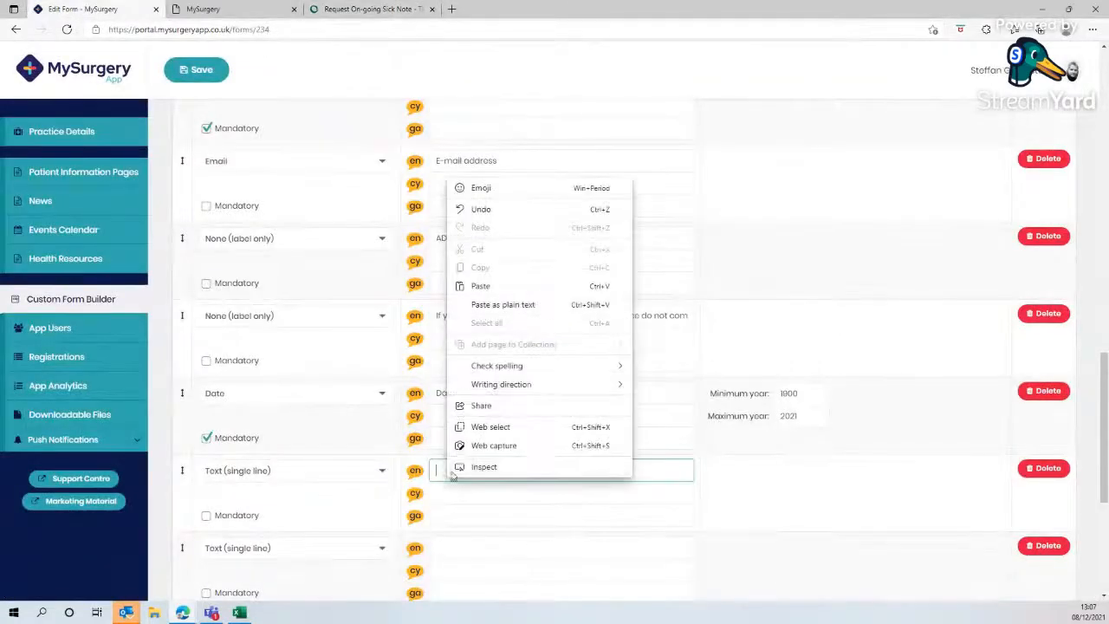
{"action": "left_click", "coordinate": [480, 286]}
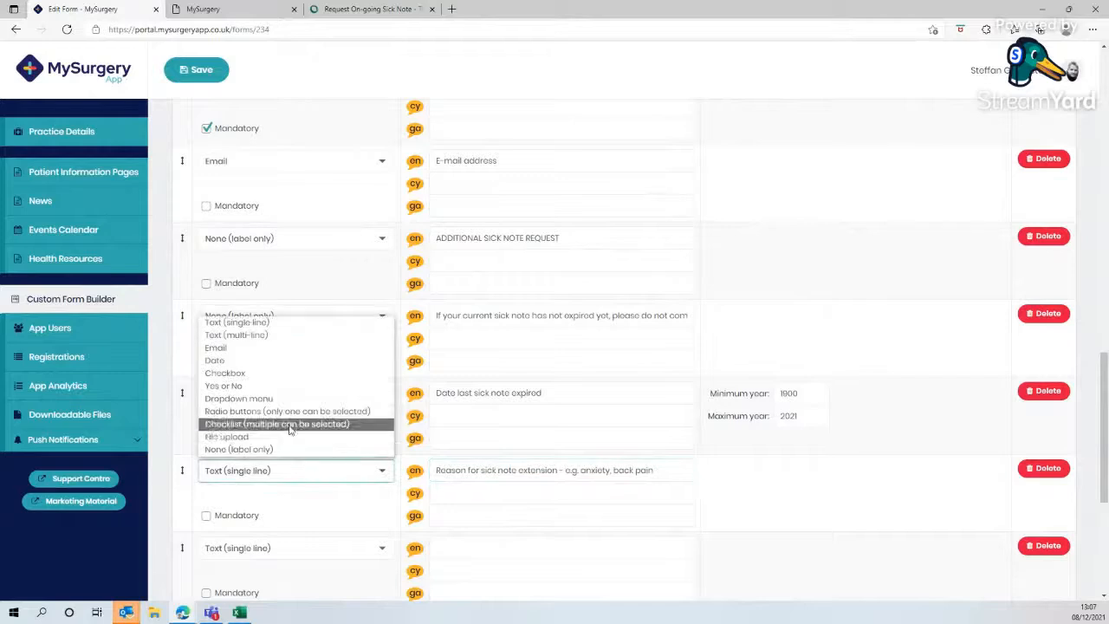
{"action": "left_click", "coordinate": [252, 337]}
{"action": "left_click", "coordinate": [205, 516]}
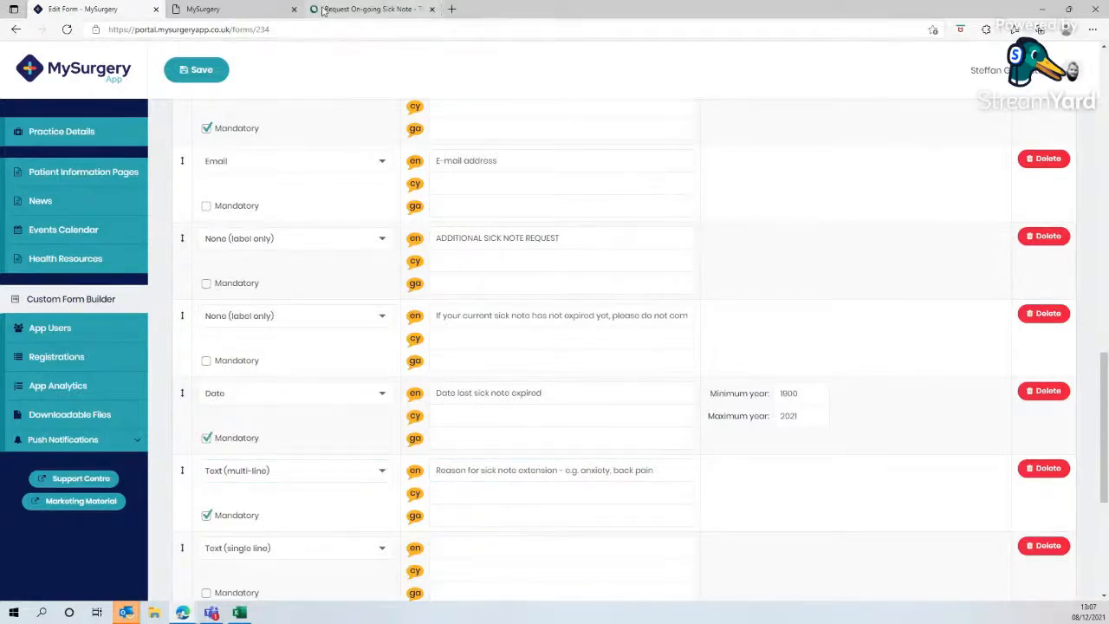
- Copy 'Please state how many days/weeks you require your sick note for' into the twelfth field's English label and mark it mandatory
{"action": "left_click", "coordinate": [372, 8]}
{"action": "scroll", "coordinate": [436, 308], "scroll_direction": "down", "scroll_amount": 1}
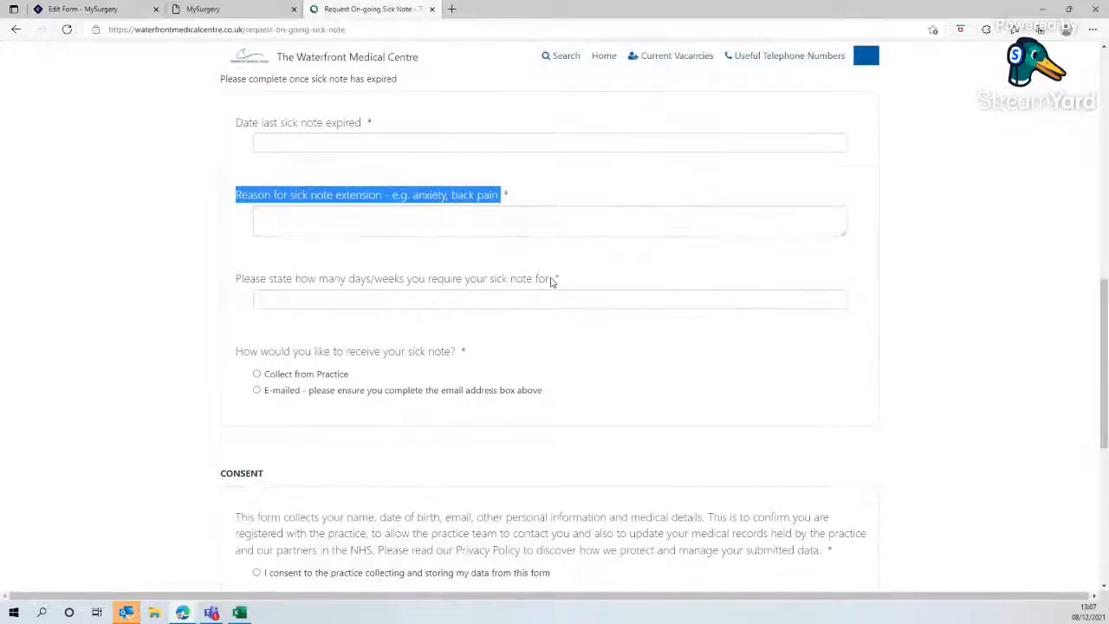
{"action": "left_click_drag", "start_coordinate": [549, 279], "coordinate": [237, 278]}
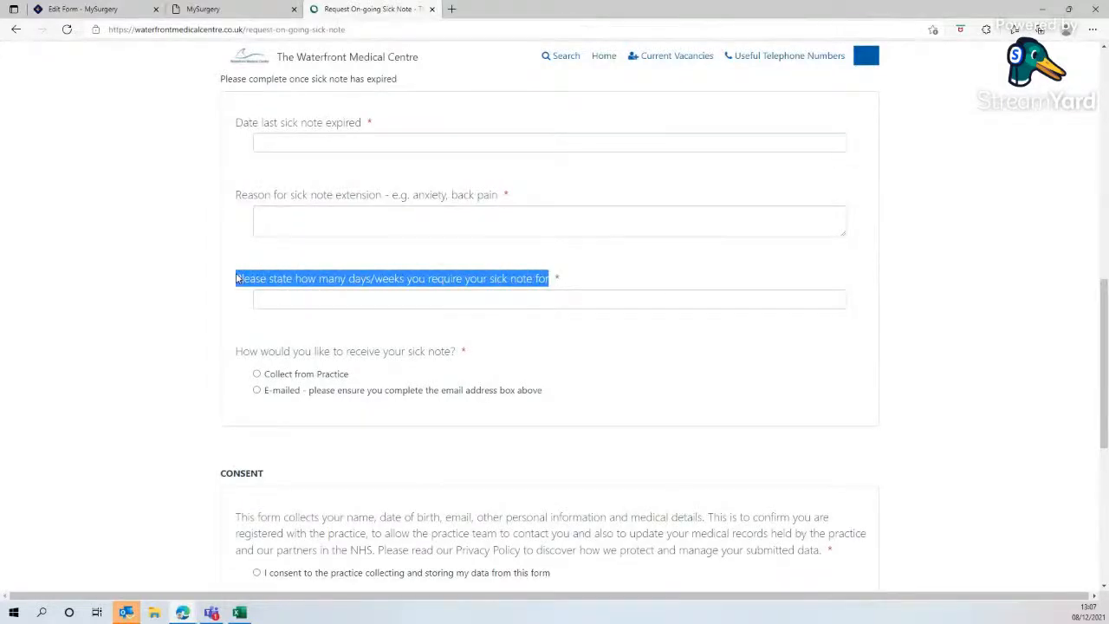
{"action": "right_click", "coordinate": [328, 282]}
{"action": "left_click", "coordinate": [364, 294]}
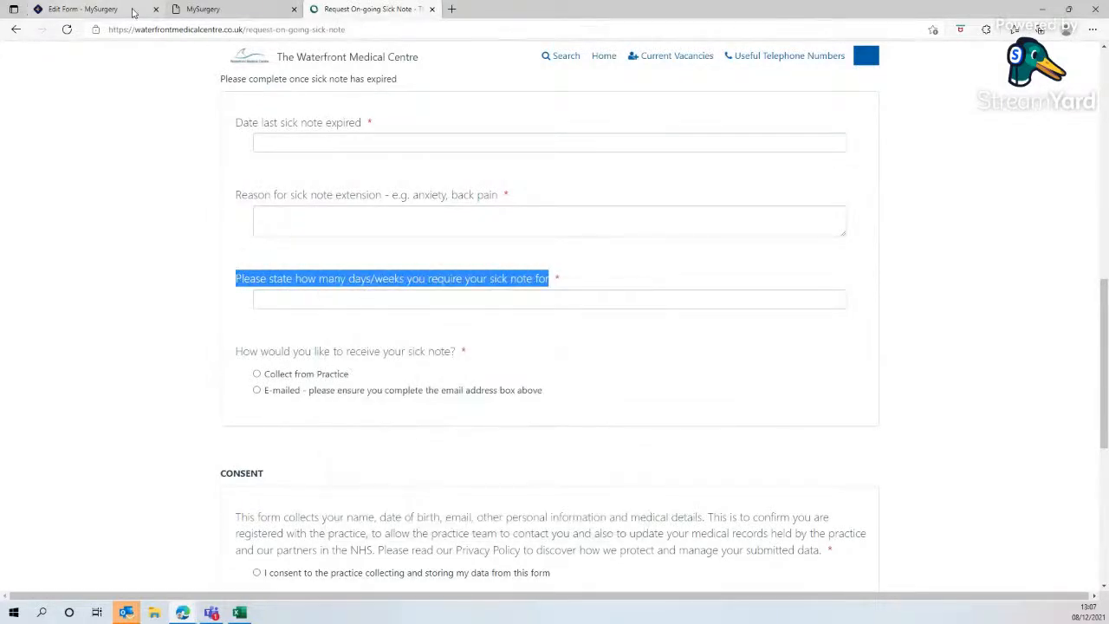
{"action": "left_click", "coordinate": [87, 9]}
{"action": "right_click", "coordinate": [466, 556]}
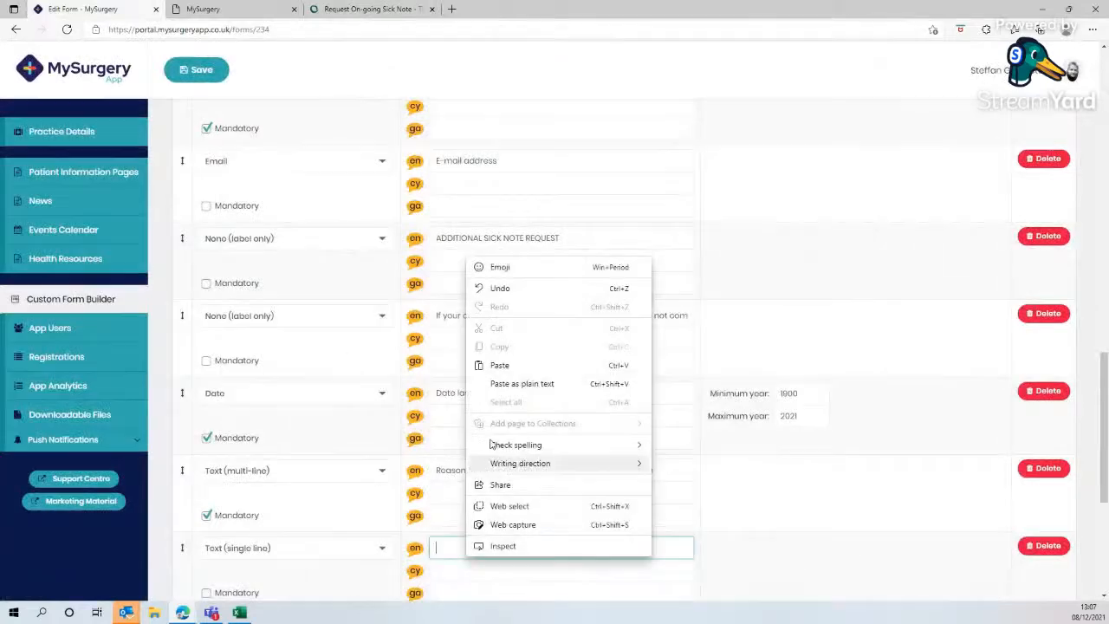
{"action": "left_click", "coordinate": [490, 364]}
{"action": "scroll", "coordinate": [344, 505], "scroll_direction": "down", "scroll_amount": 1}
{"action": "left_click", "coordinate": [221, 509]}
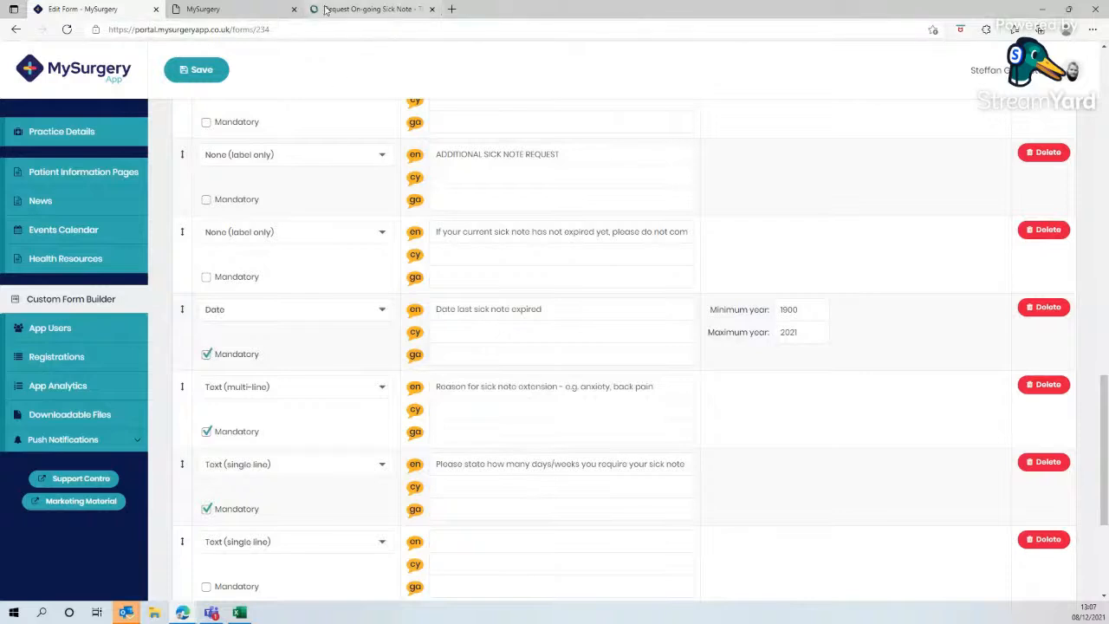
- Copy the website's 'How would you like to receive your sick note?' question into the thirteenth field's English label
{"action": "left_click", "coordinate": [368, 9]}
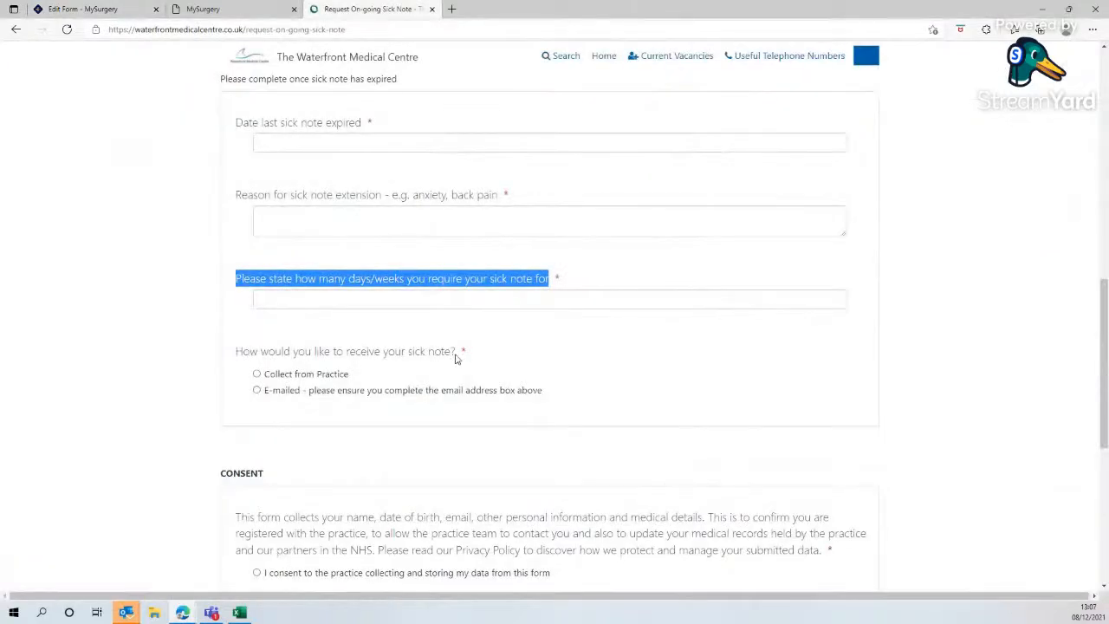
{"action": "left_click_drag", "start_coordinate": [456, 358], "coordinate": [237, 360]}
{"action": "right_click", "coordinate": [302, 362]}
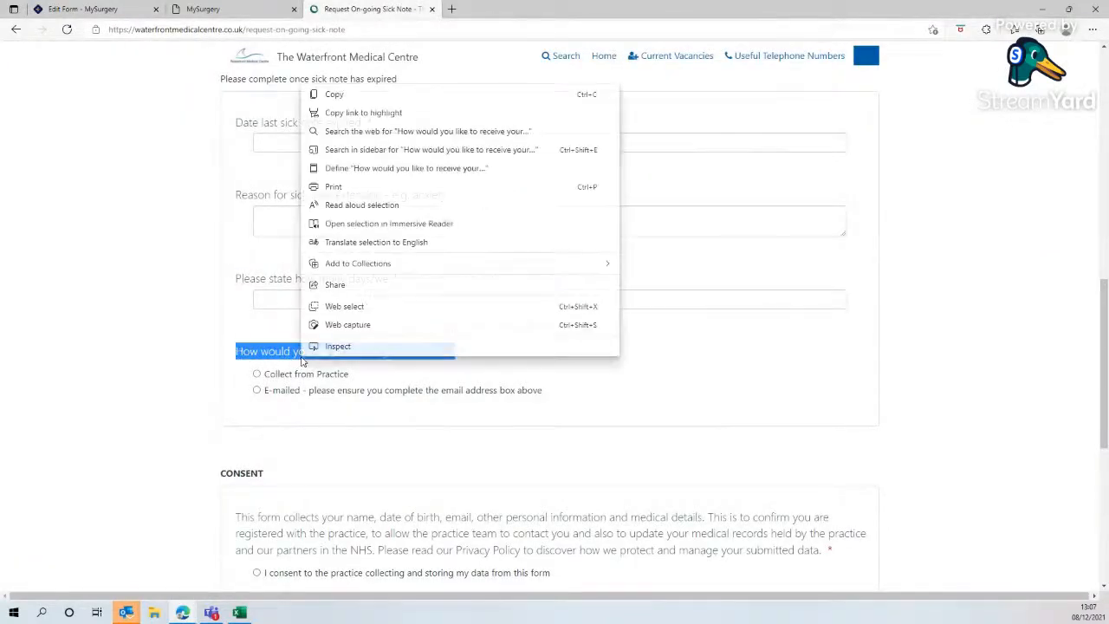
{"action": "left_click", "coordinate": [329, 93]}
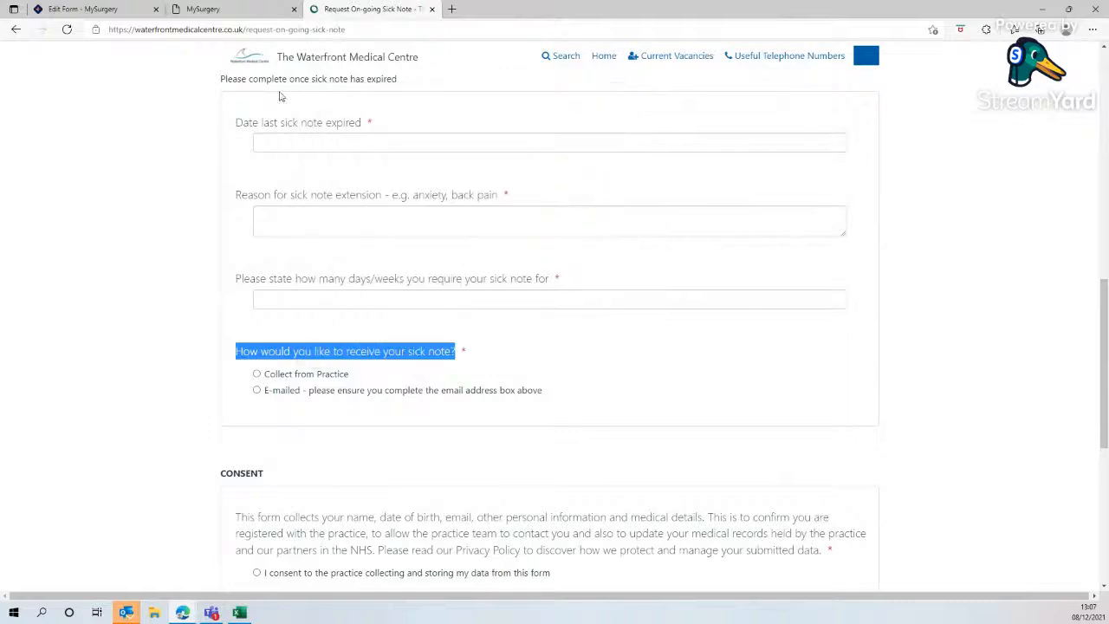
{"action": "left_click", "coordinate": [124, 14]}
{"action": "left_click", "coordinate": [475, 542]}
{"action": "right_click", "coordinate": [436, 543]}
{"action": "left_click", "coordinate": [523, 364]}
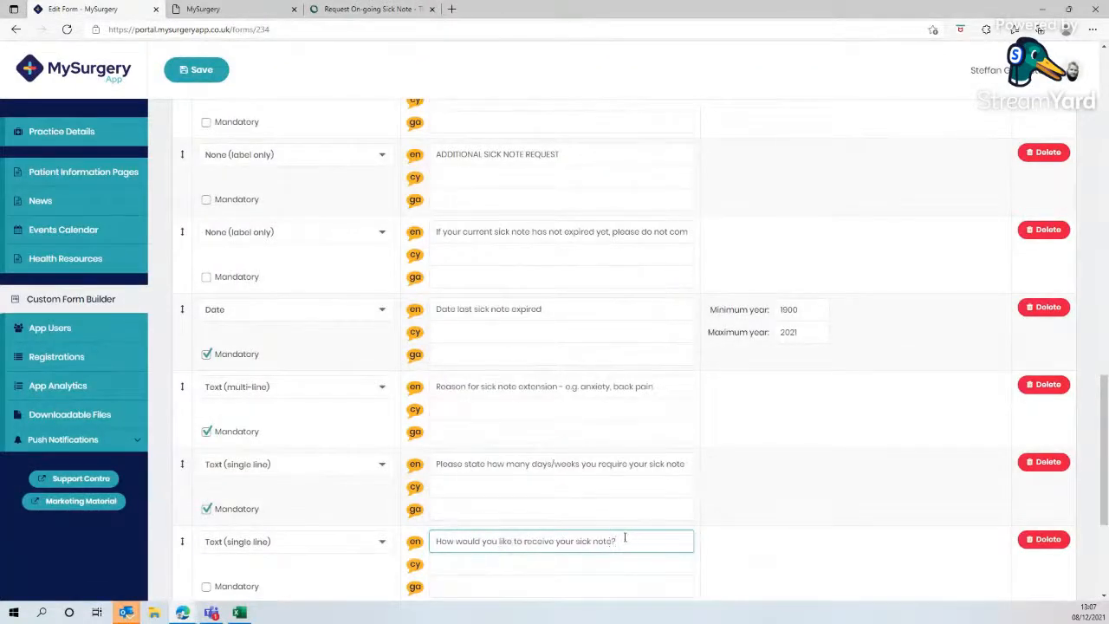
{"action": "scroll", "coordinate": [362, 526], "scroll_direction": "down", "scroll_amount": 1}
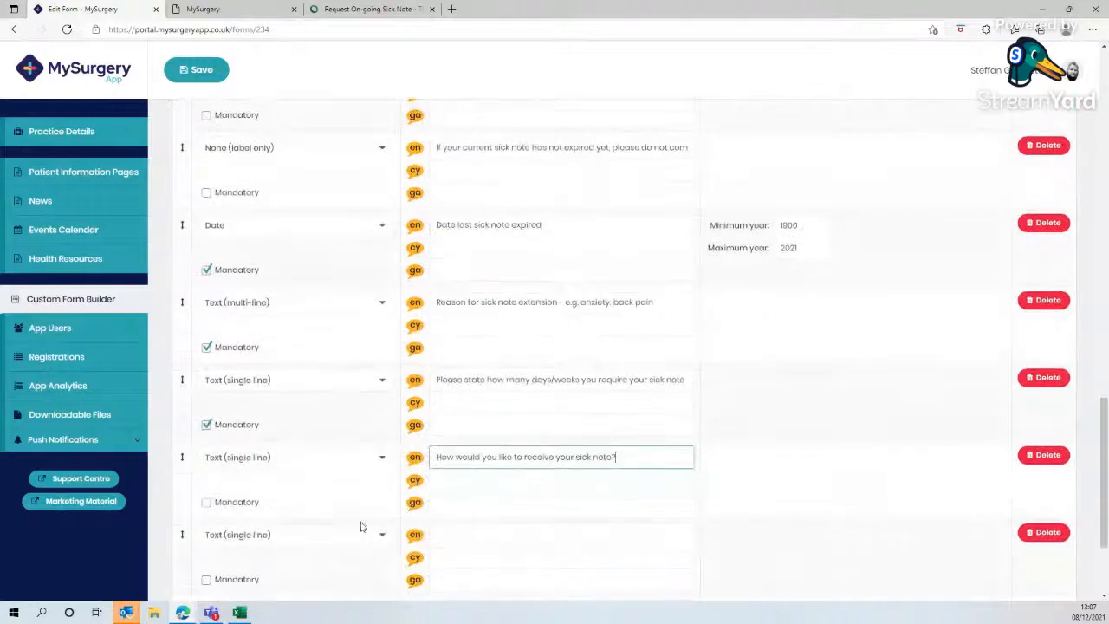
- Set the thirteenth field's type to Checklist (multiple can be selected) and mark it mandatory
{"action": "left_click", "coordinate": [351, 462]}
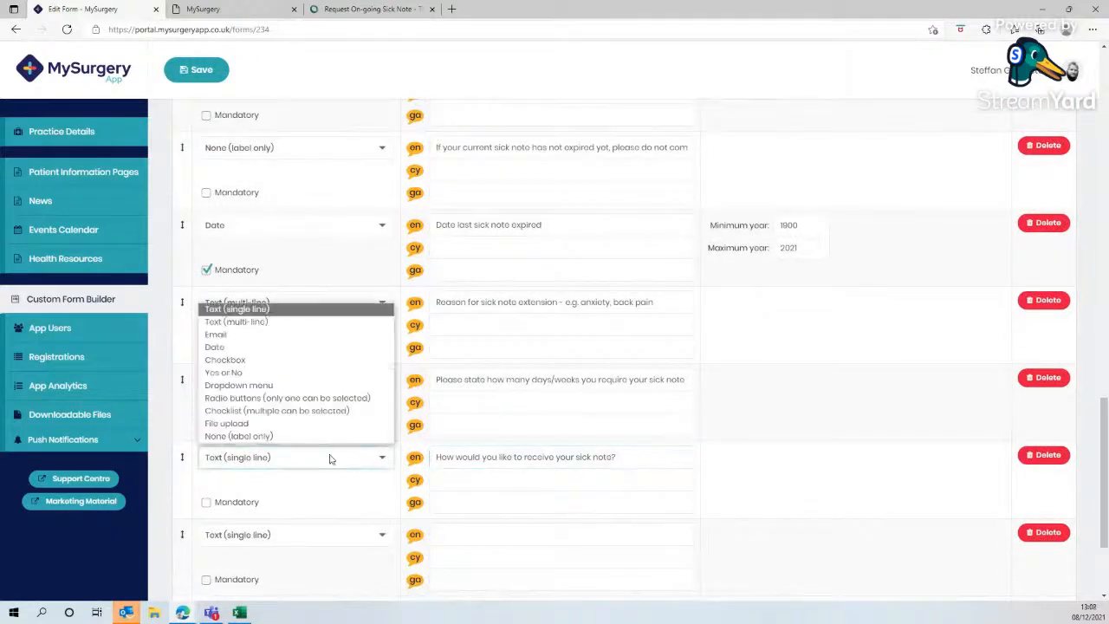
{"action": "left_click", "coordinate": [279, 399]}
{"action": "left_click", "coordinate": [327, 19]}
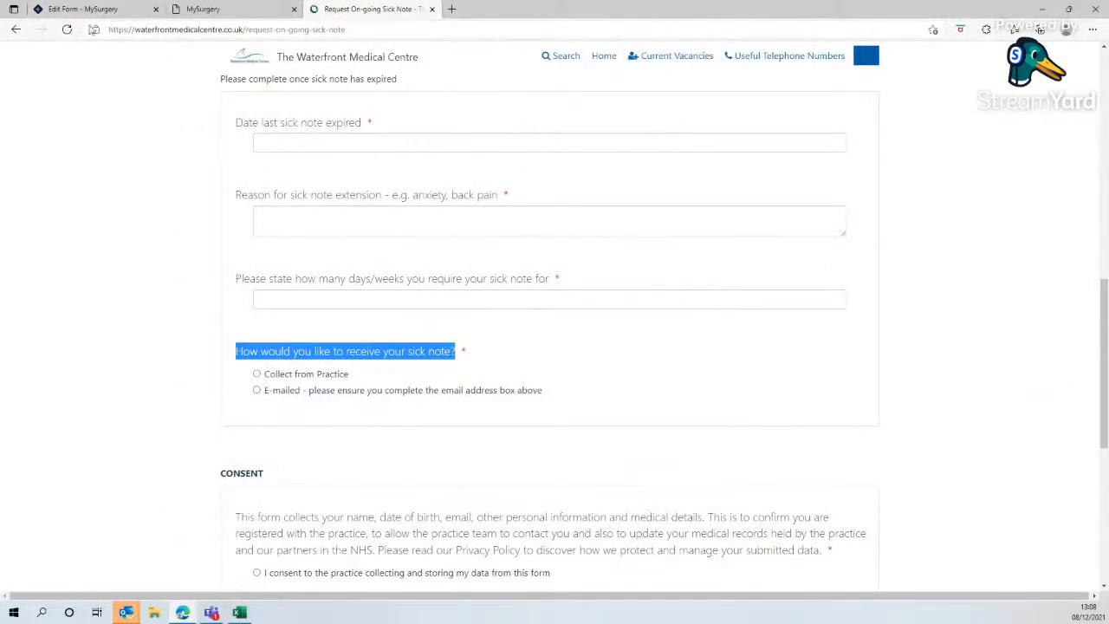
{"action": "left_click", "coordinate": [86, 11]}
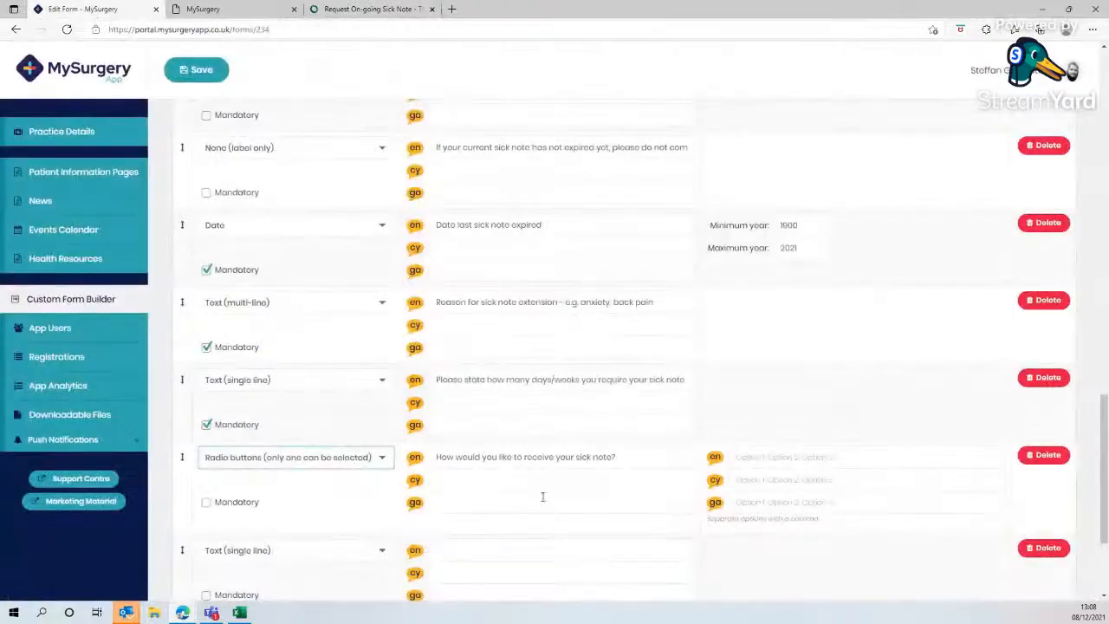
{"action": "left_click", "coordinate": [297, 463]}
{"action": "left_click", "coordinate": [302, 412]}
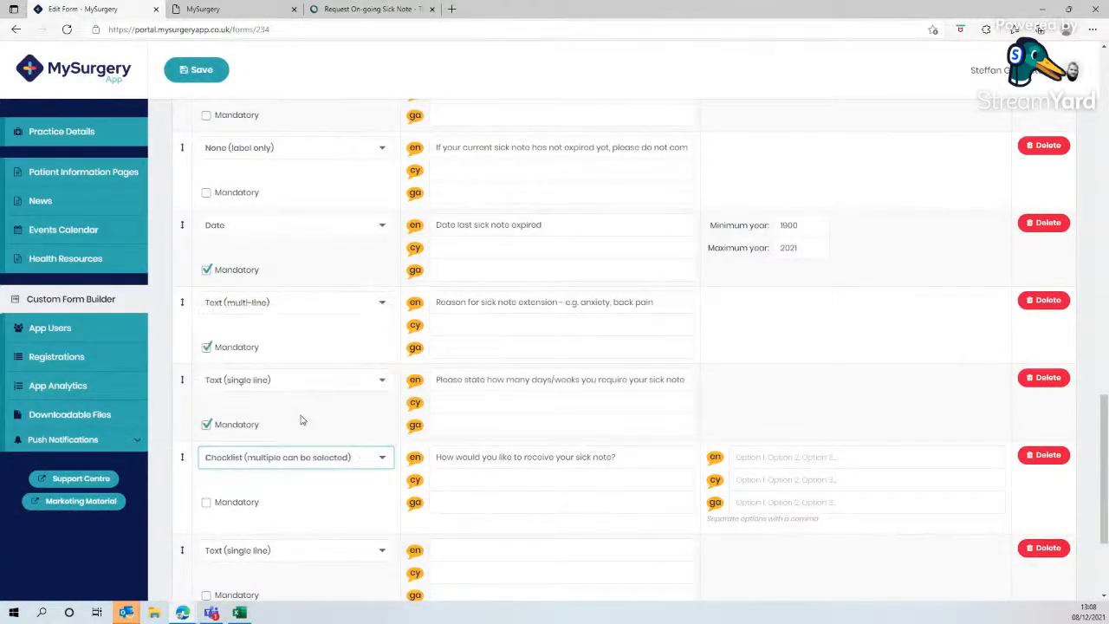
{"action": "left_click", "coordinate": [207, 502]}
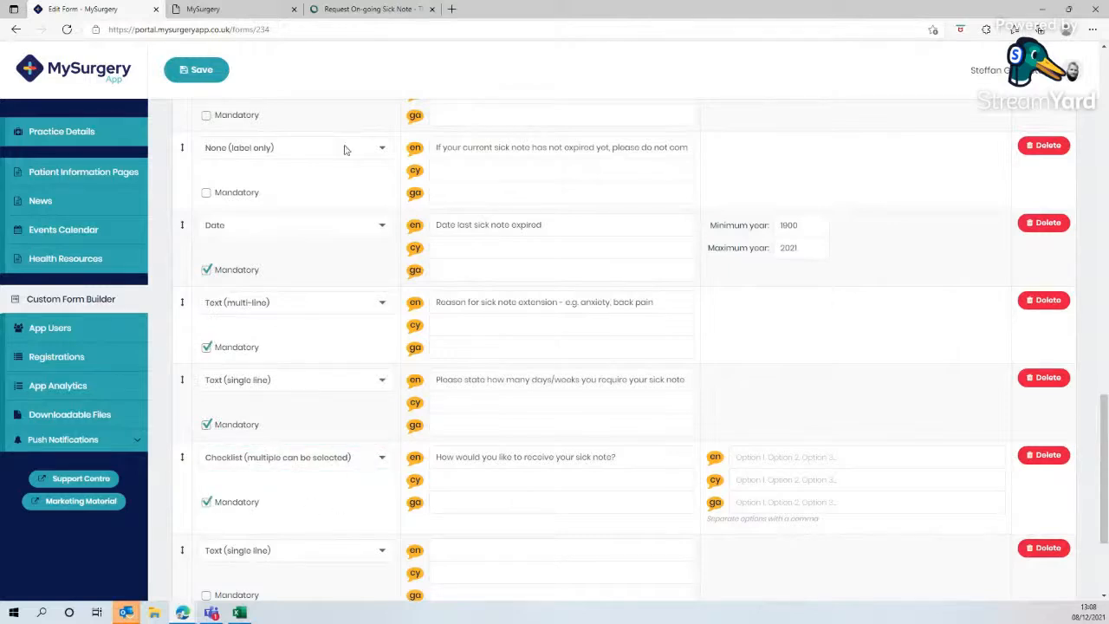
- Copy the website's 'Collect from Practice' option into the thirteenth field's English options, followed by a comma
{"action": "left_click", "coordinate": [362, 10]}
{"action": "left_click_drag", "start_coordinate": [352, 375], "coordinate": [261, 376]}
{"action": "right_click", "coordinate": [287, 374]}
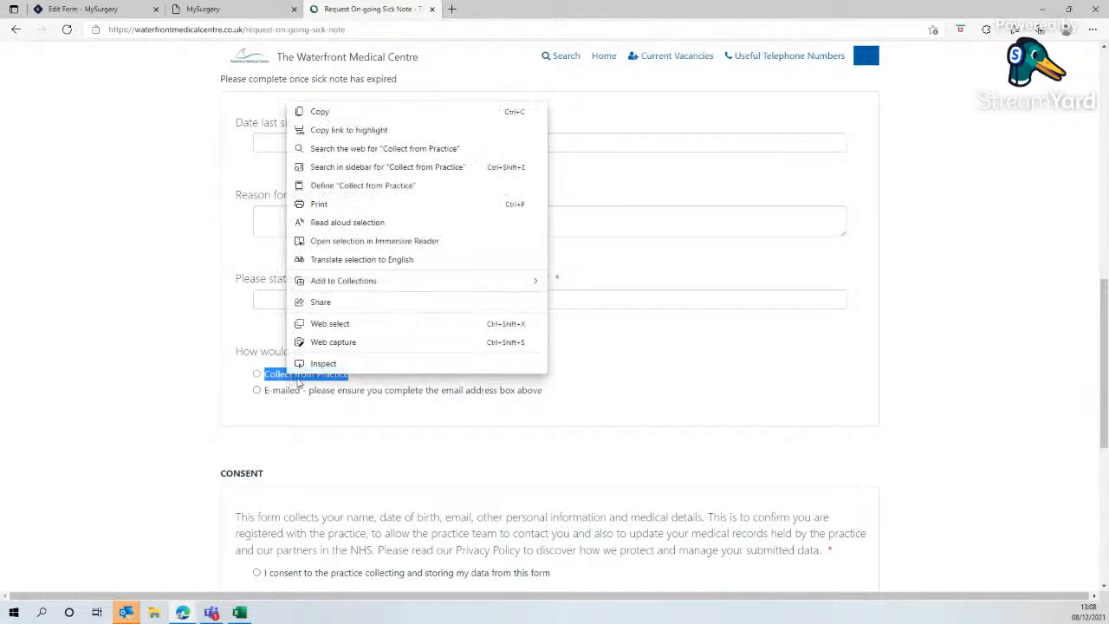
{"action": "left_click", "coordinate": [320, 112]}
{"action": "left_click", "coordinate": [86, 10]}
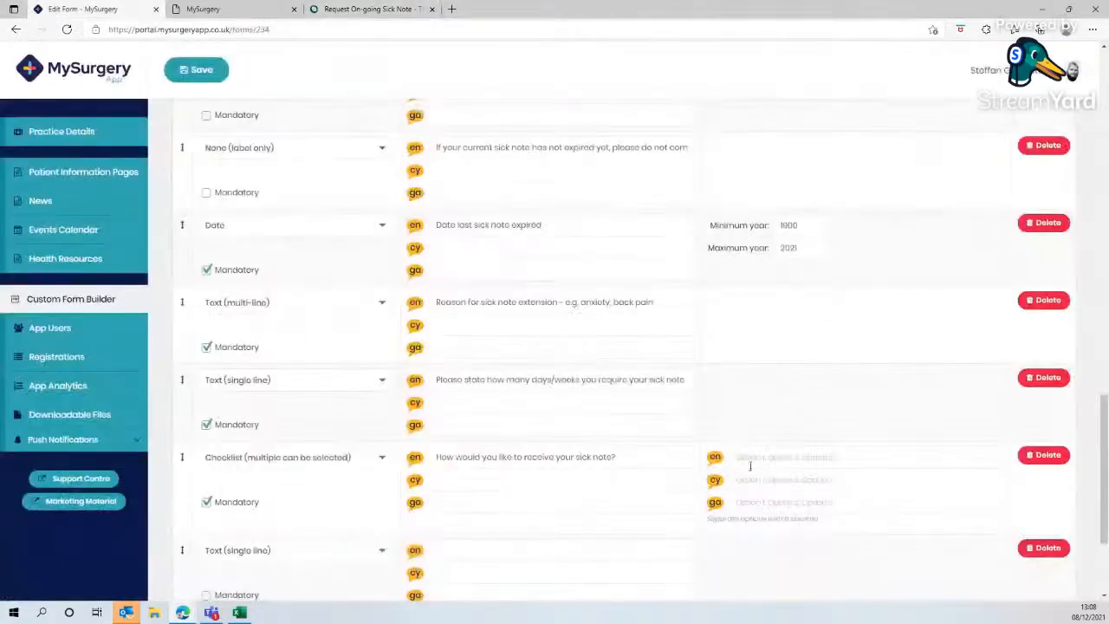
{"action": "right_click", "coordinate": [762, 465]}
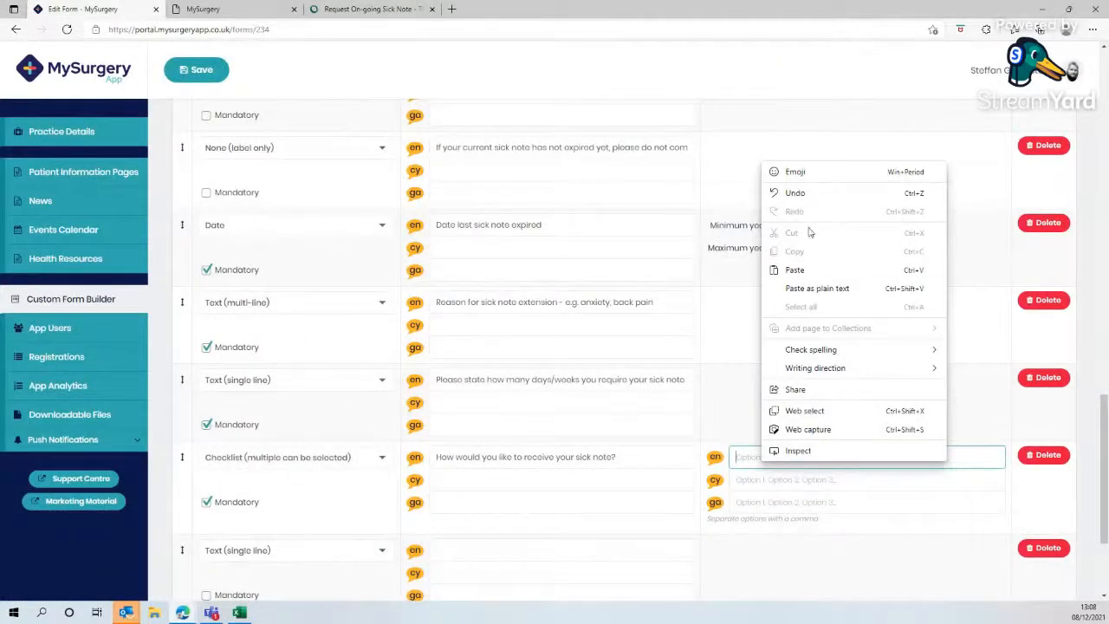
{"action": "left_click", "coordinate": [795, 270]}
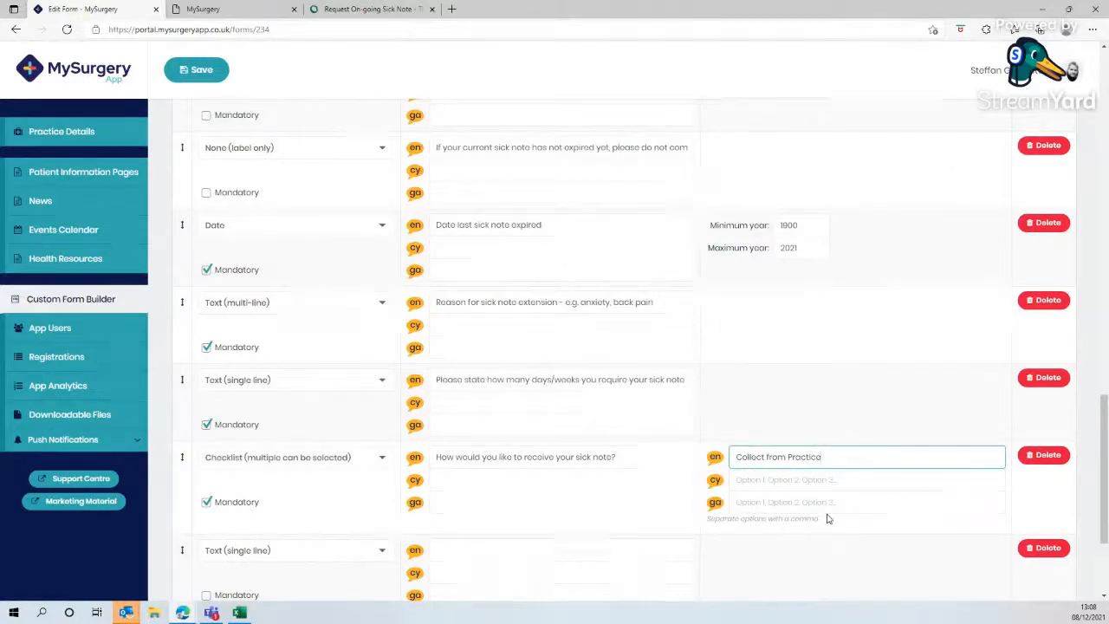
{"action": "type", "text": ","}
- Copy the website's 'E-mailed - please ensure you complete the email address box above' option after it in the English options
{"action": "left_click", "coordinate": [368, 9]}
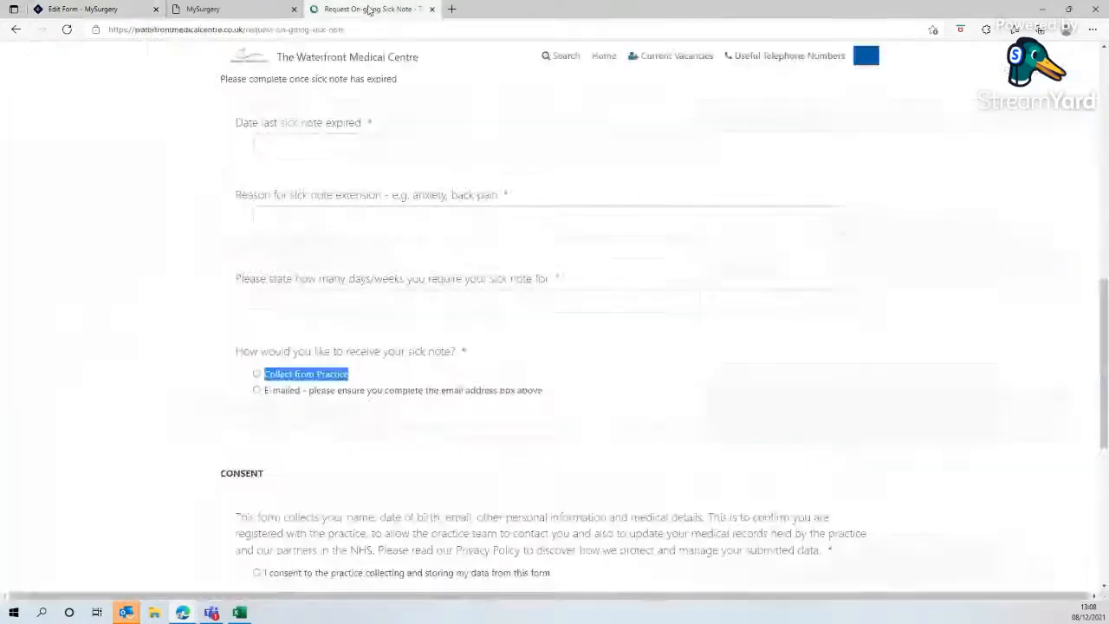
{"action": "left_click_drag", "start_coordinate": [541, 397], "coordinate": [267, 395]}
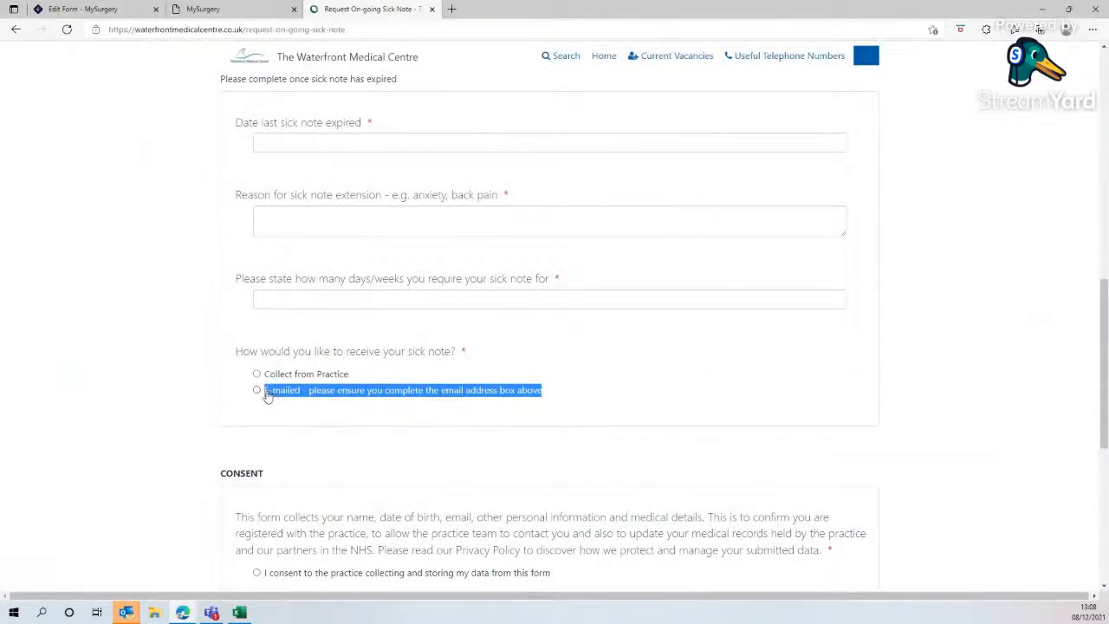
{"action": "right_click", "coordinate": [293, 400]}
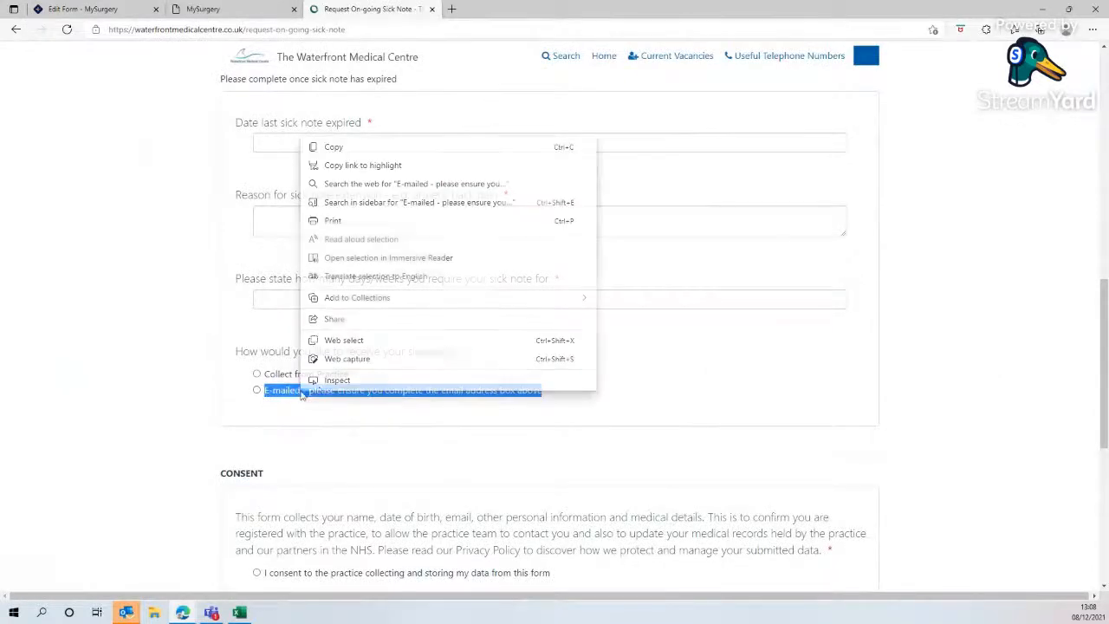
{"action": "left_click", "coordinate": [327, 147]}
{"action": "left_click", "coordinate": [87, 8]}
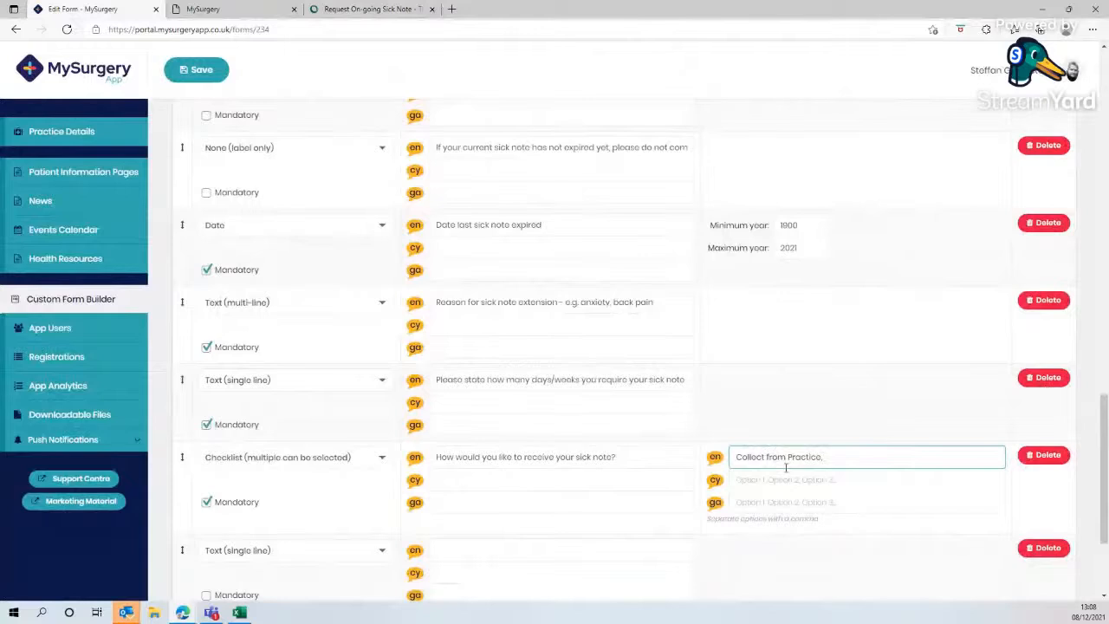
{"action": "right_click", "coordinate": [846, 465]}
{"action": "left_click", "coordinate": [899, 273]}
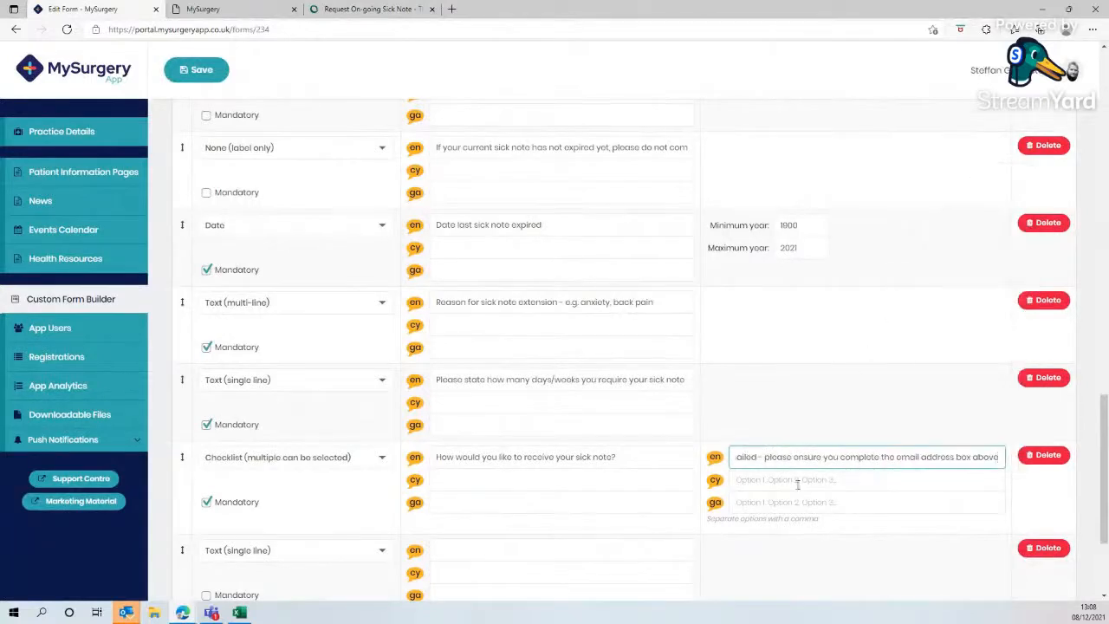
{"action": "left_click", "coordinate": [373, 9]}
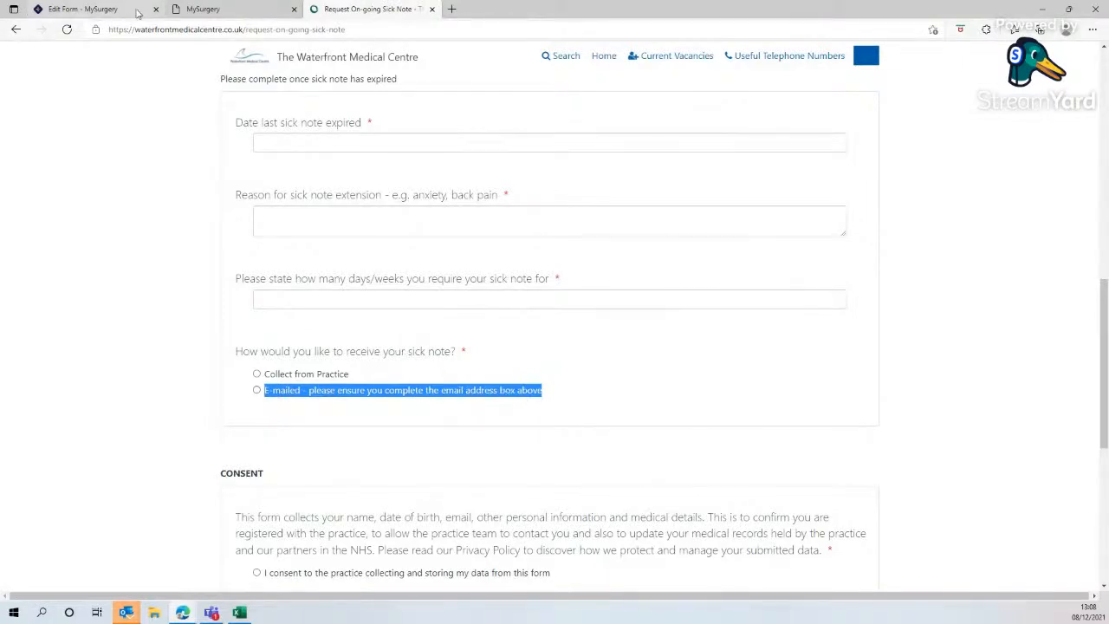
{"action": "left_click", "coordinate": [82, 8]}
{"action": "scroll", "coordinate": [486, 409], "scroll_direction": "up", "scroll_amount": 1}
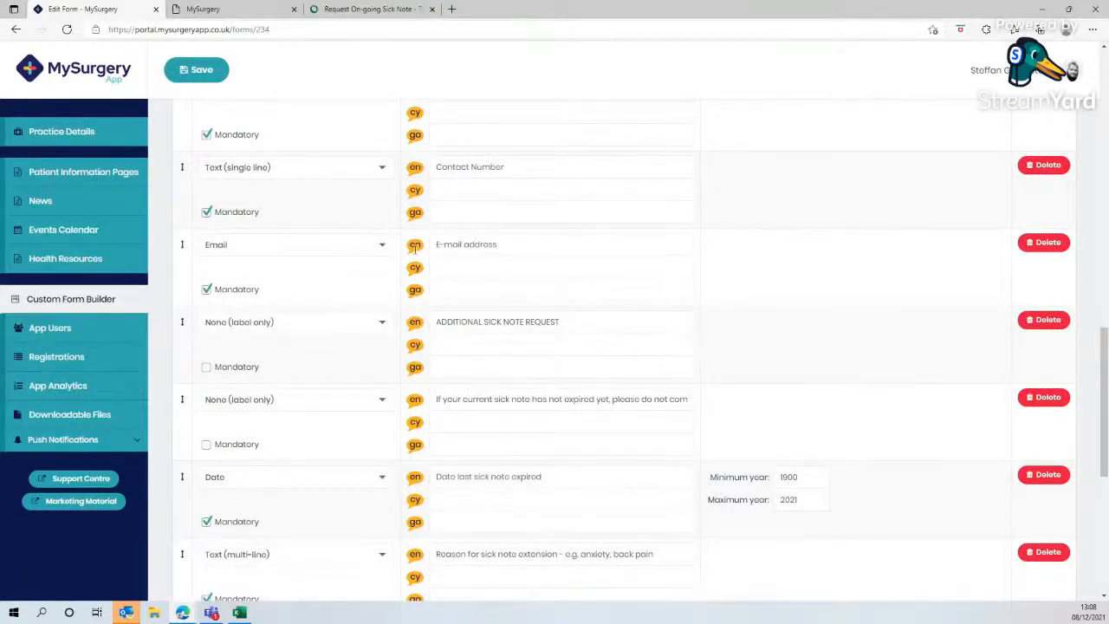
{"action": "scroll", "coordinate": [633, 505], "scroll_direction": "down", "scroll_amount": 4}
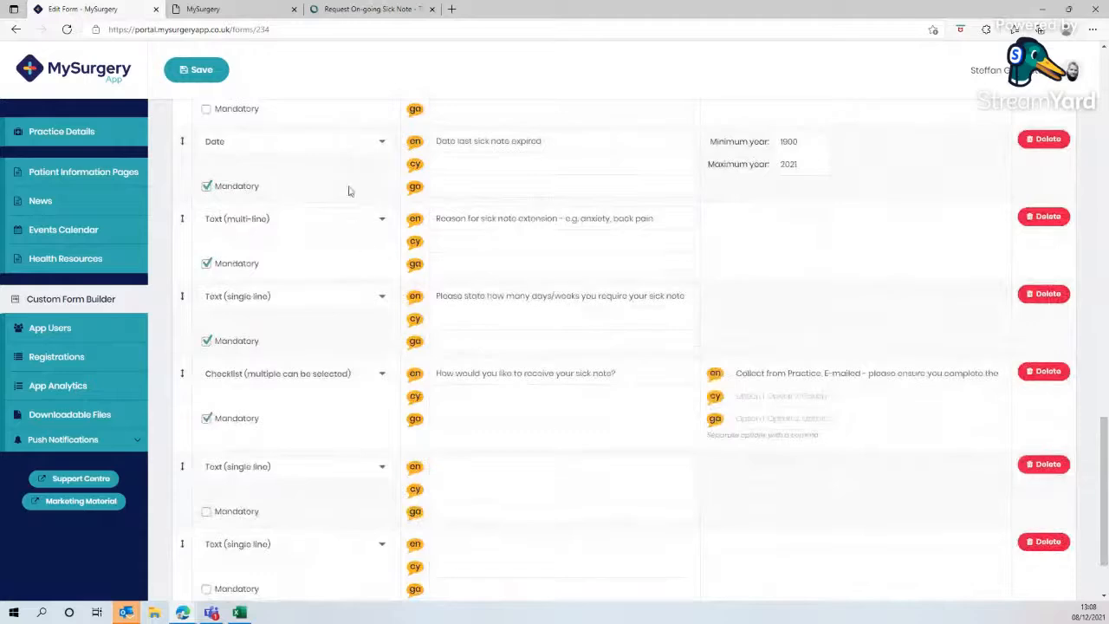
- Copy the website's 'CONSENT' heading into the fourteenth field's English label and set its type to None (label only)
{"action": "left_click", "coordinate": [355, 10]}
{"action": "scroll", "coordinate": [350, 433], "scroll_direction": "down", "scroll_amount": 2}
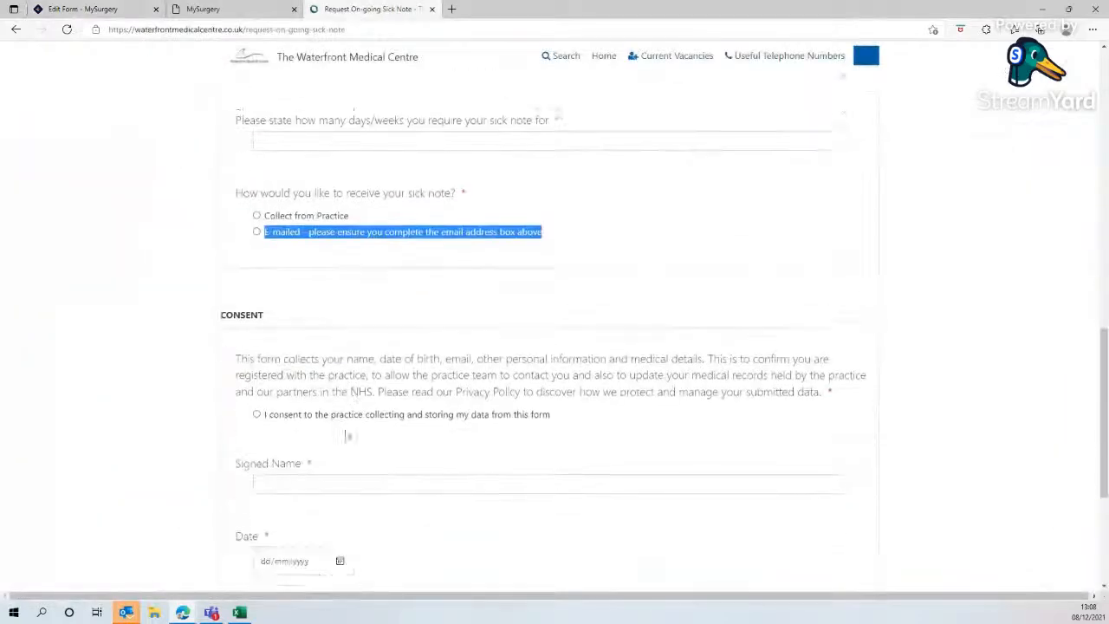
{"action": "left_click_drag", "start_coordinate": [266, 309], "coordinate": [219, 309]}
{"action": "right_click", "coordinate": [242, 311]}
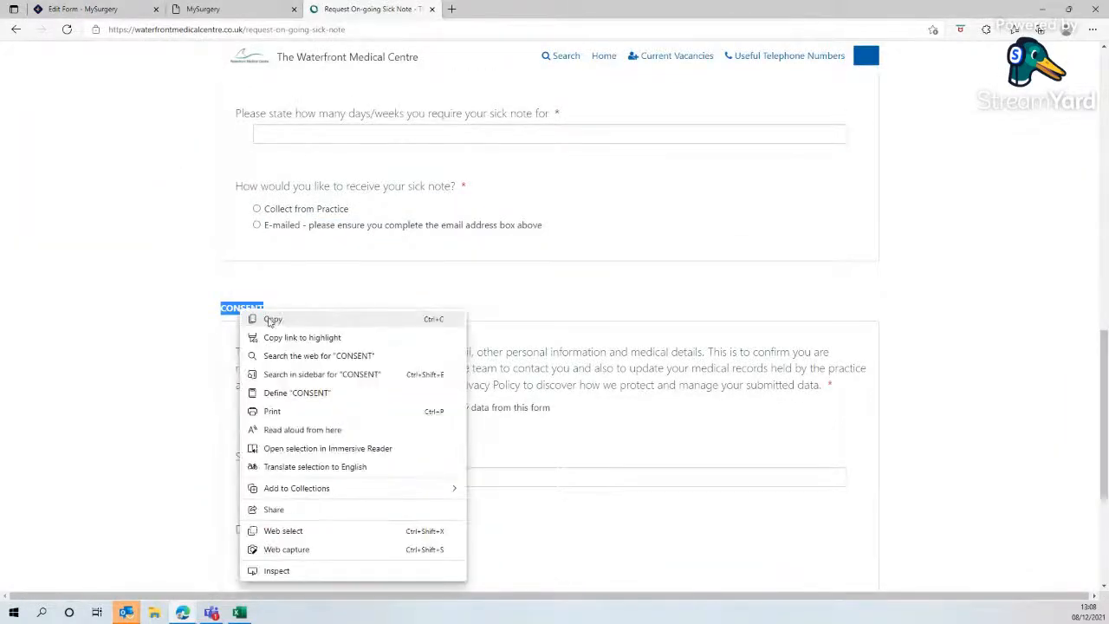
{"action": "left_click", "coordinate": [271, 320]}
{"action": "left_click", "coordinate": [114, 10]}
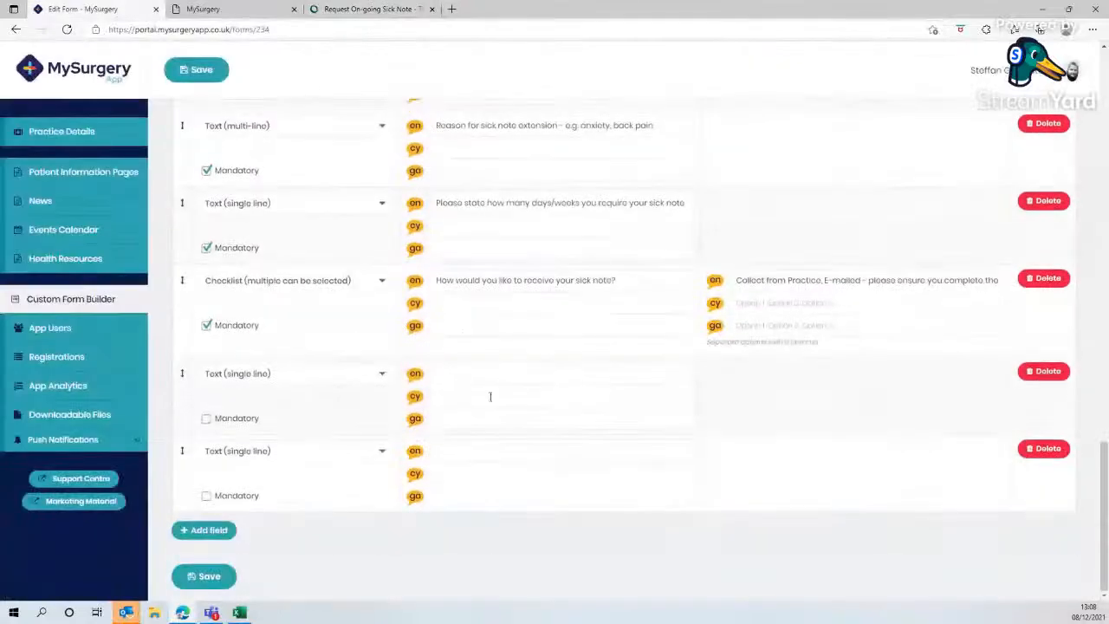
{"action": "right_click", "coordinate": [435, 374]}
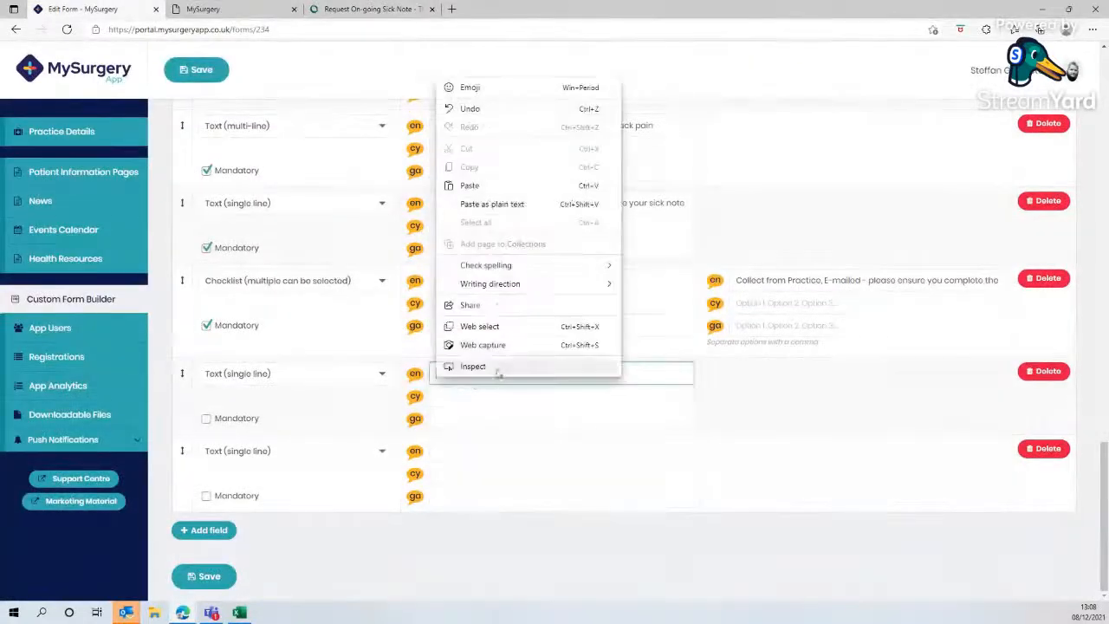
{"action": "left_click", "coordinate": [469, 185]}
{"action": "left_click", "coordinate": [297, 377]}
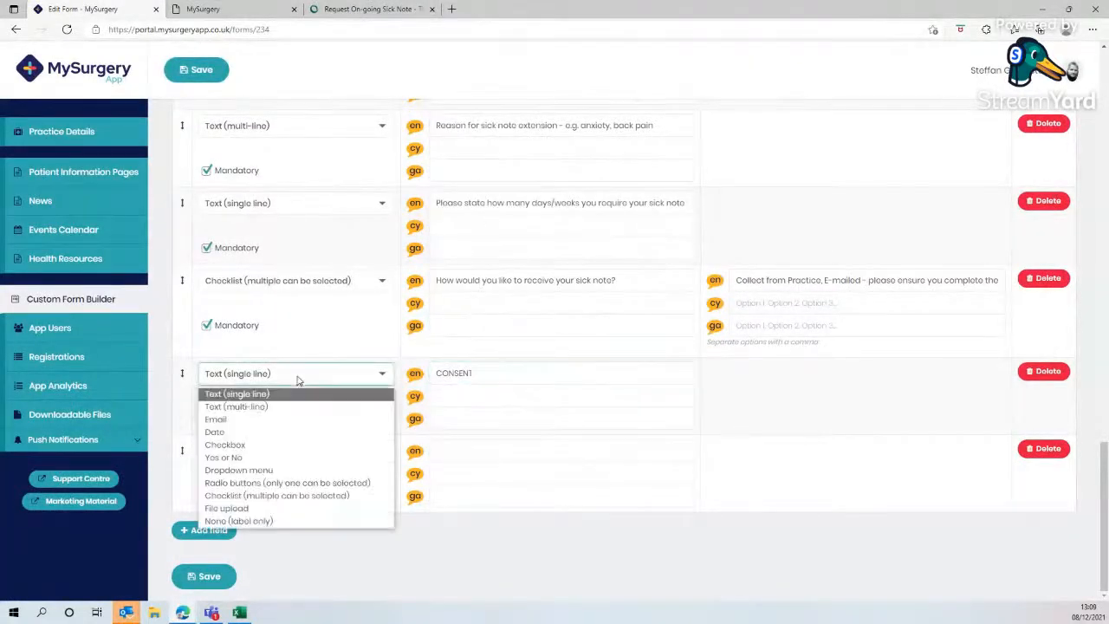
{"action": "left_click", "coordinate": [276, 521]}
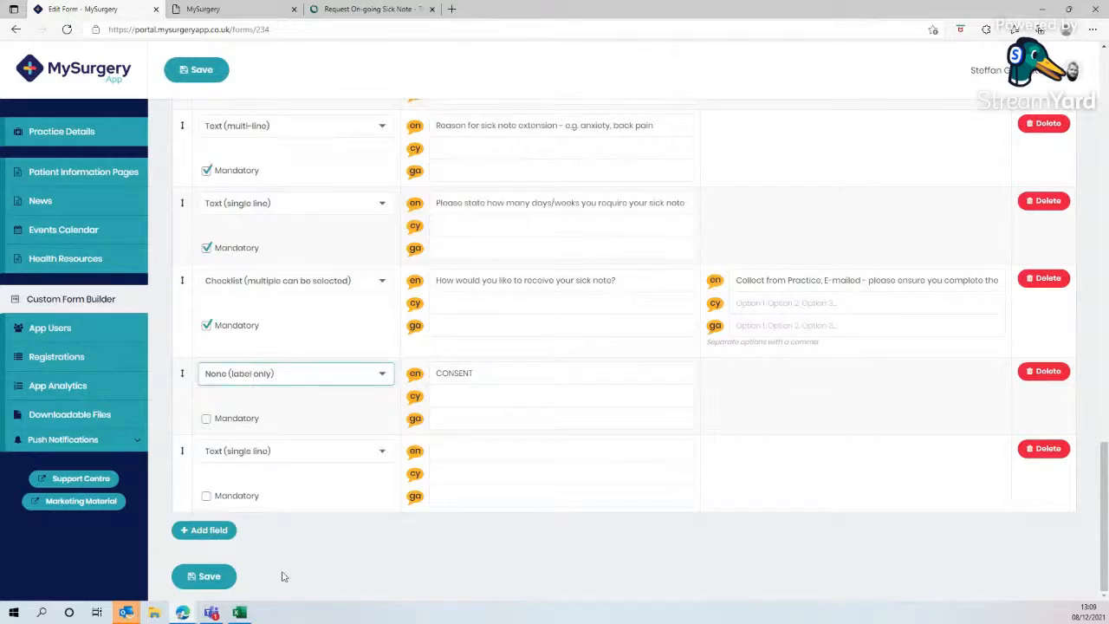
- Add two more fields and copy the website's consent paragraph into the fifteenth field's English label
{"action": "left_click", "coordinate": [227, 530]}
{"action": "left_click", "coordinate": [226, 530]}
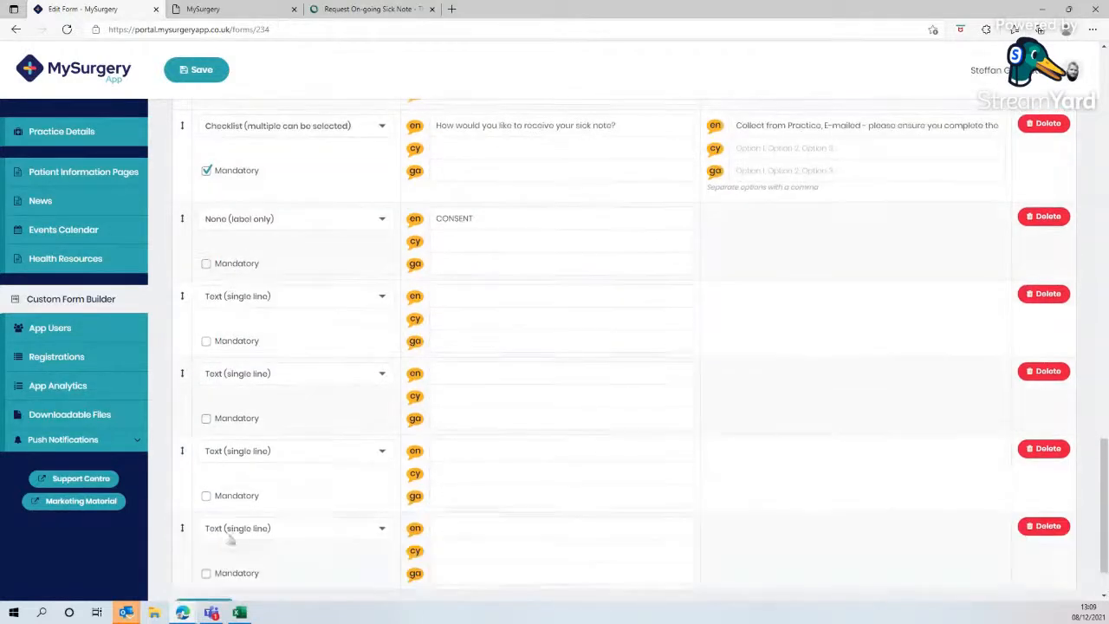
{"action": "left_click", "coordinate": [345, 10]}
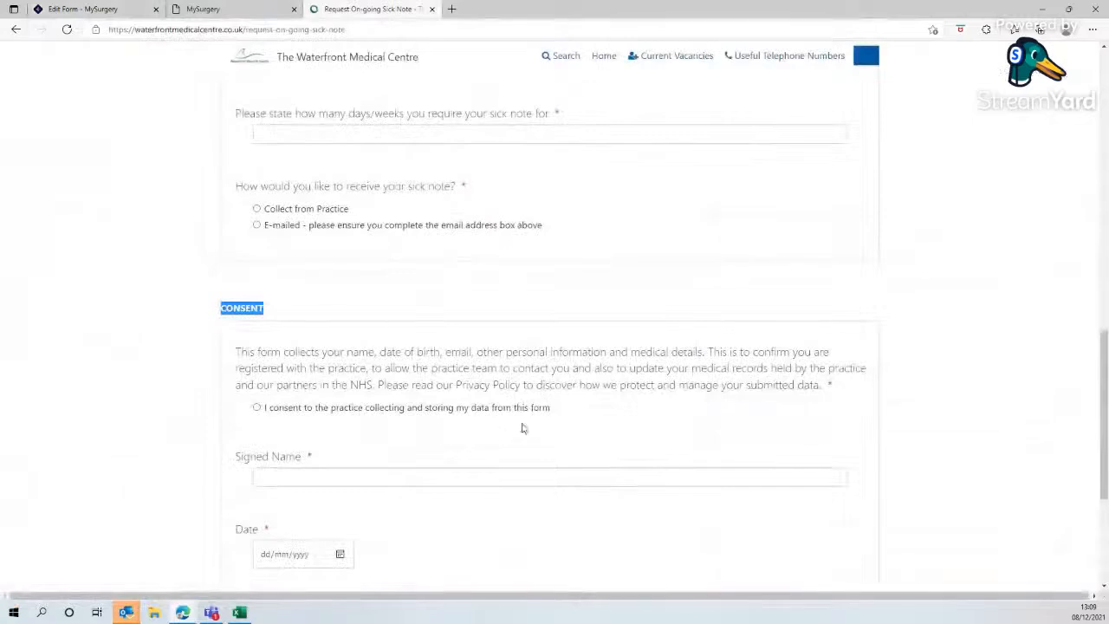
{"action": "left_click_drag", "start_coordinate": [821, 386], "coordinate": [243, 357]}
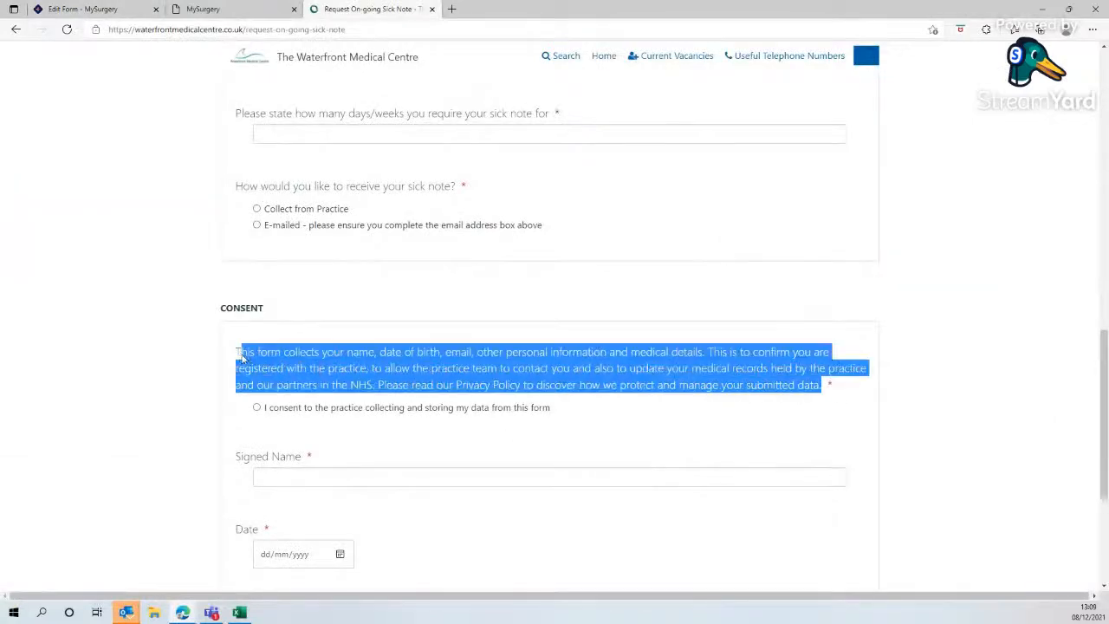
{"action": "right_click", "coordinate": [291, 362]}
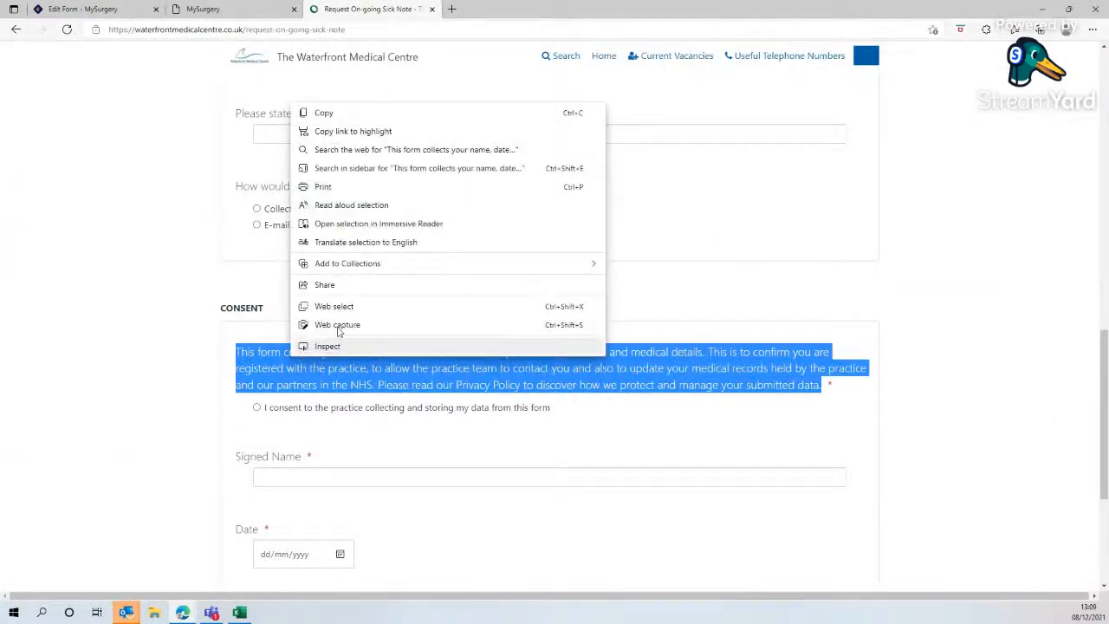
{"action": "left_click", "coordinate": [346, 111]}
{"action": "left_click", "coordinate": [101, 10]}
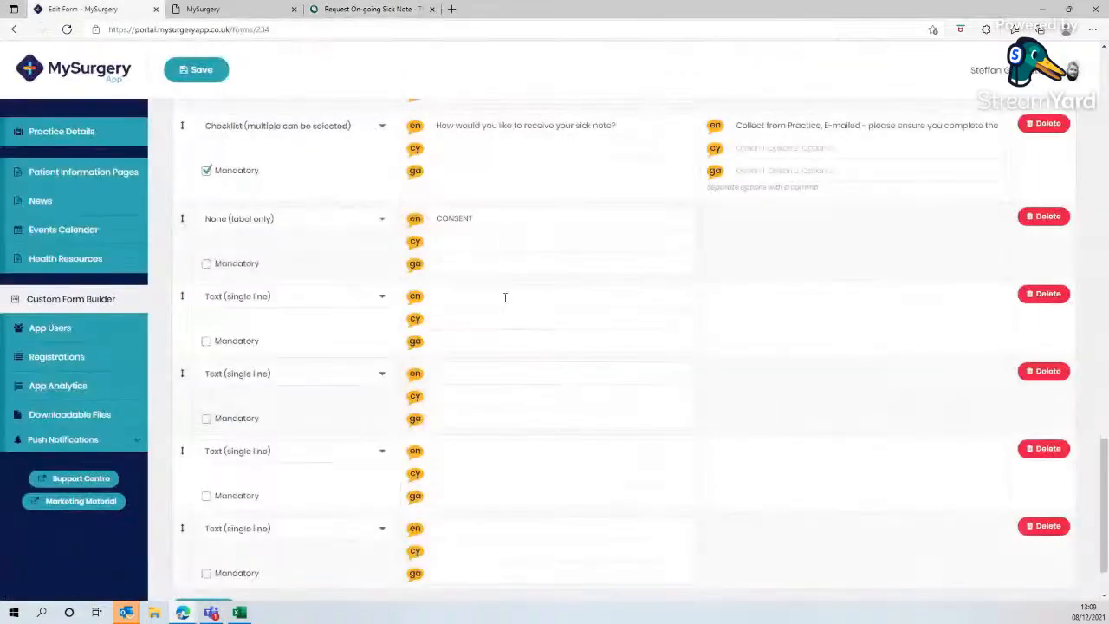
{"action": "left_click", "coordinate": [468, 300]}
{"action": "right_click", "coordinate": [468, 302]}
{"action": "left_click", "coordinate": [514, 401]}
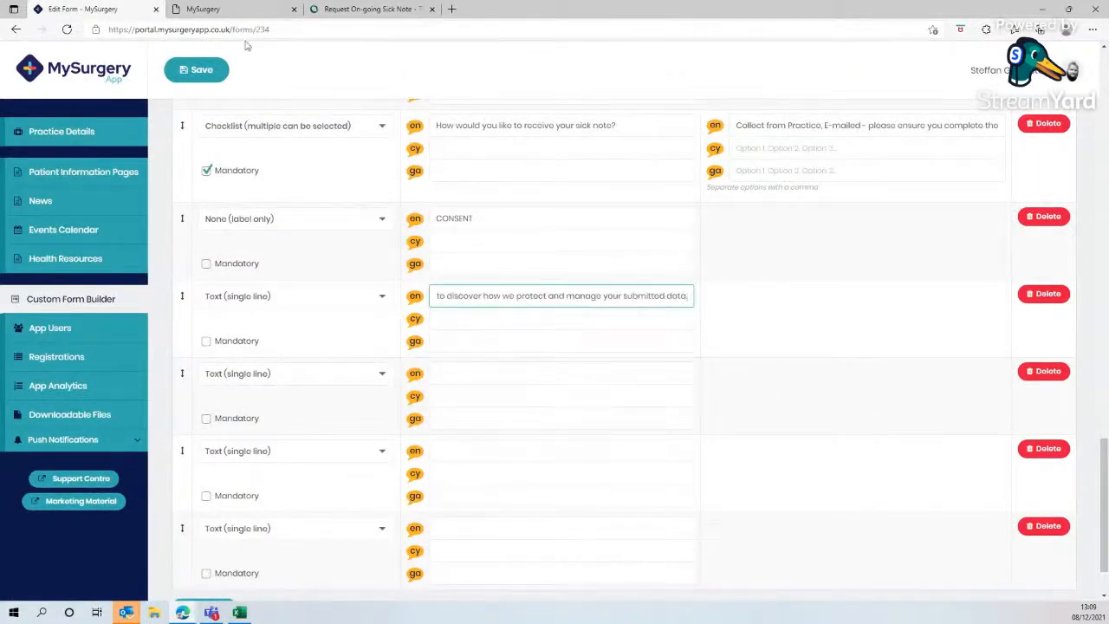
- Set the consent paragraph field's type to None (label only)
{"action": "left_click", "coordinate": [241, 12]}
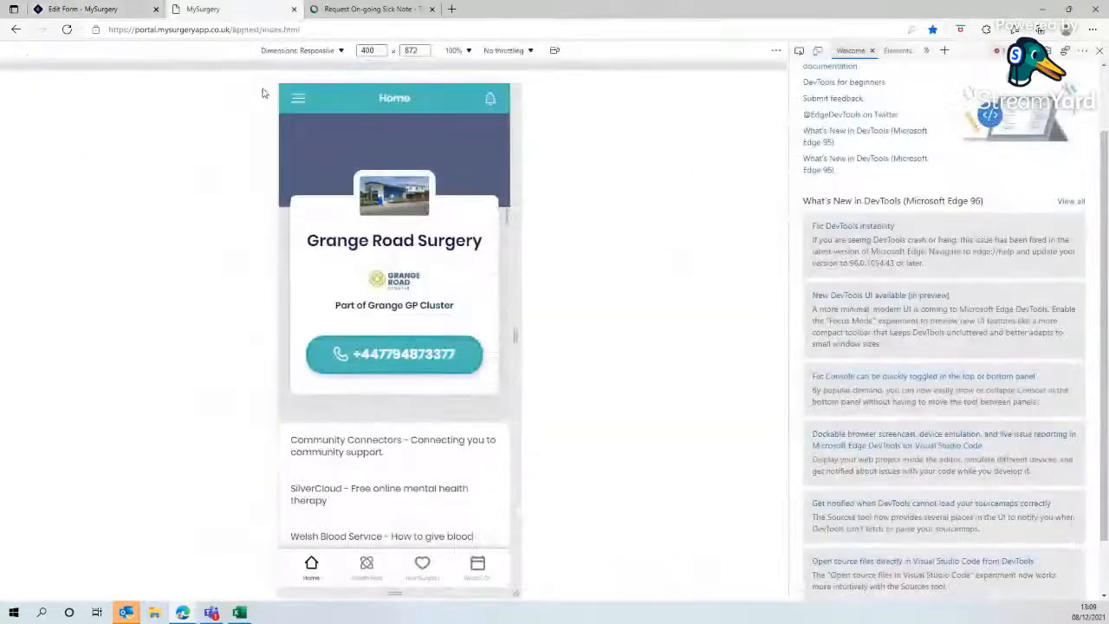
{"action": "left_click", "coordinate": [371, 9]}
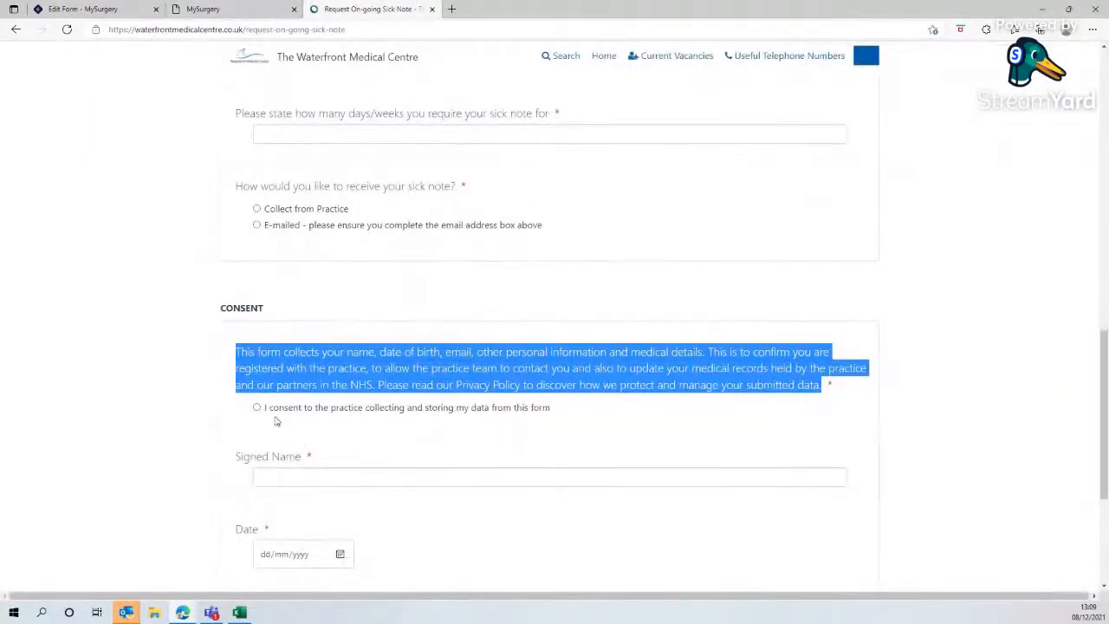
{"action": "left_click", "coordinate": [82, 9]}
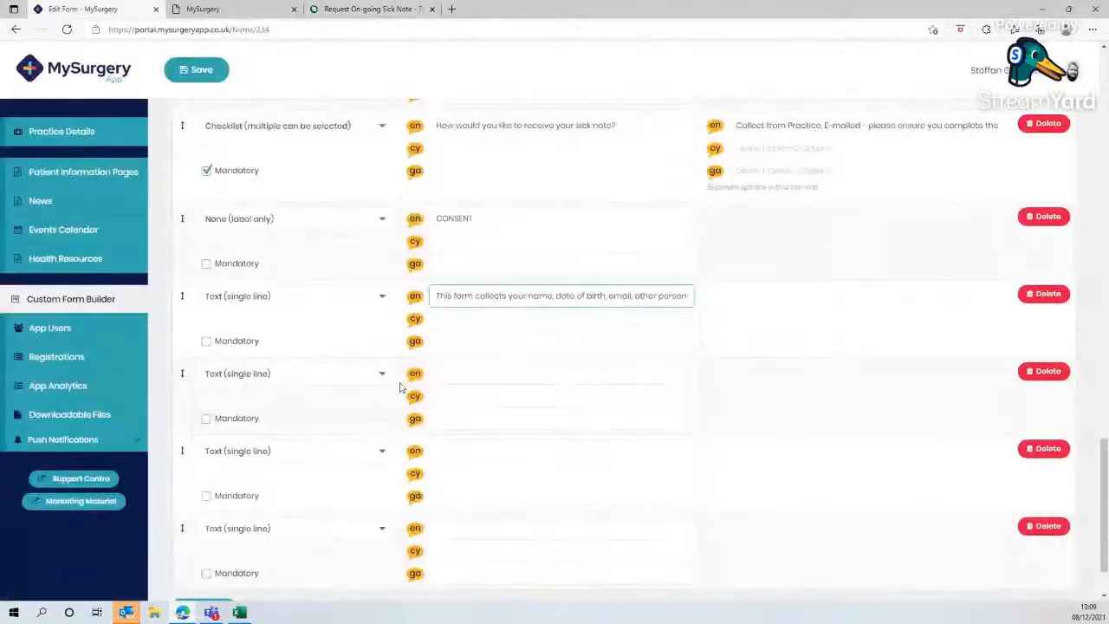
{"action": "left_click", "coordinate": [367, 295]}
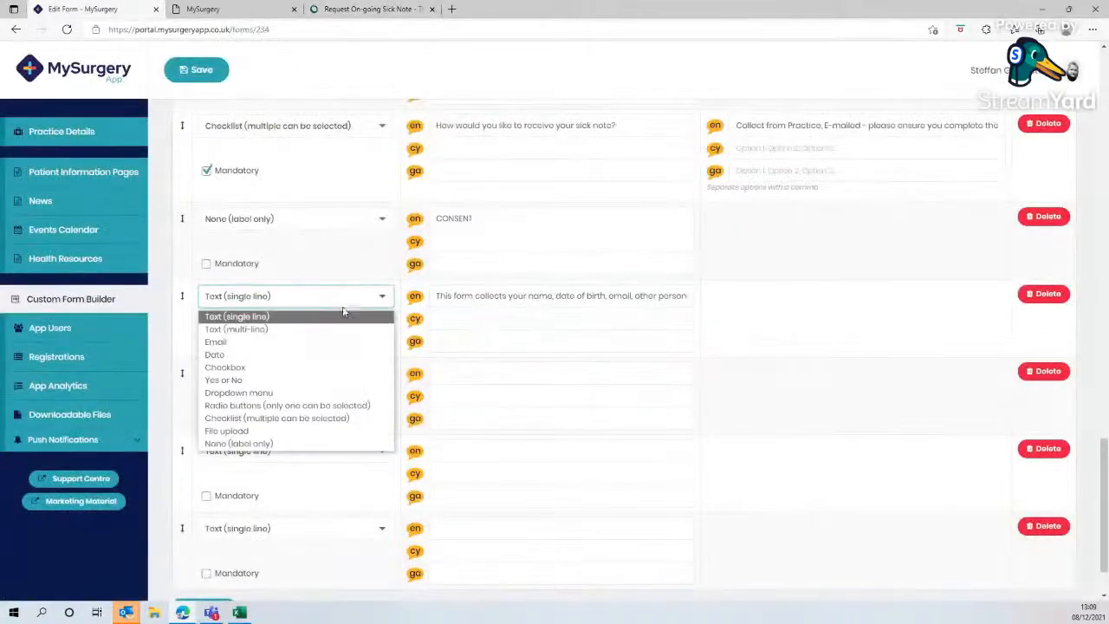
{"action": "left_click", "coordinate": [264, 443]}
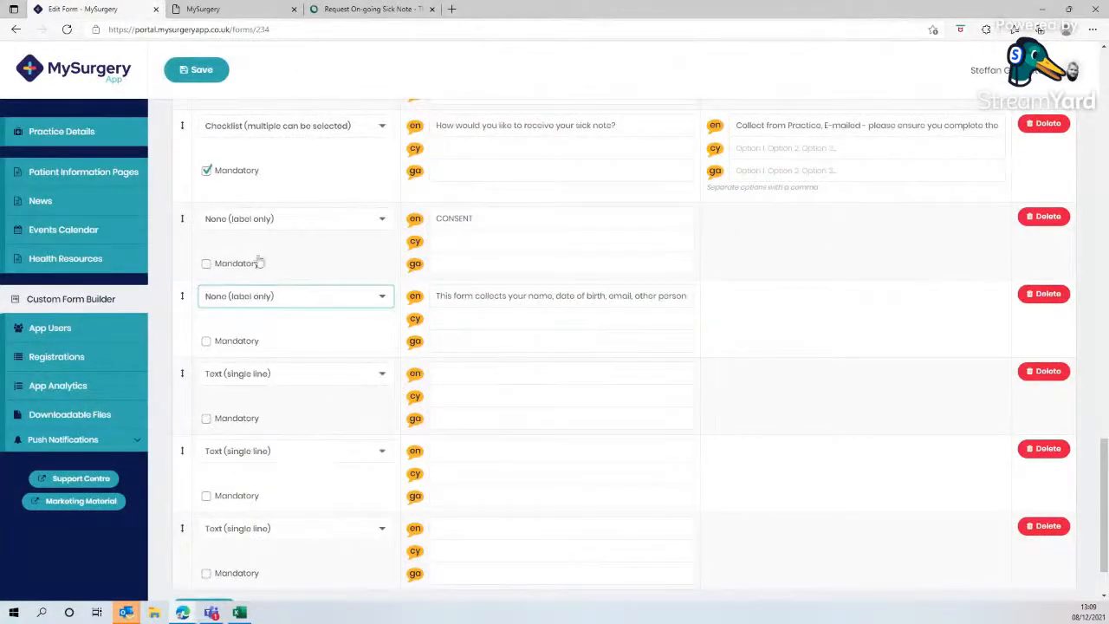
{"action": "left_click", "coordinate": [335, 14]}
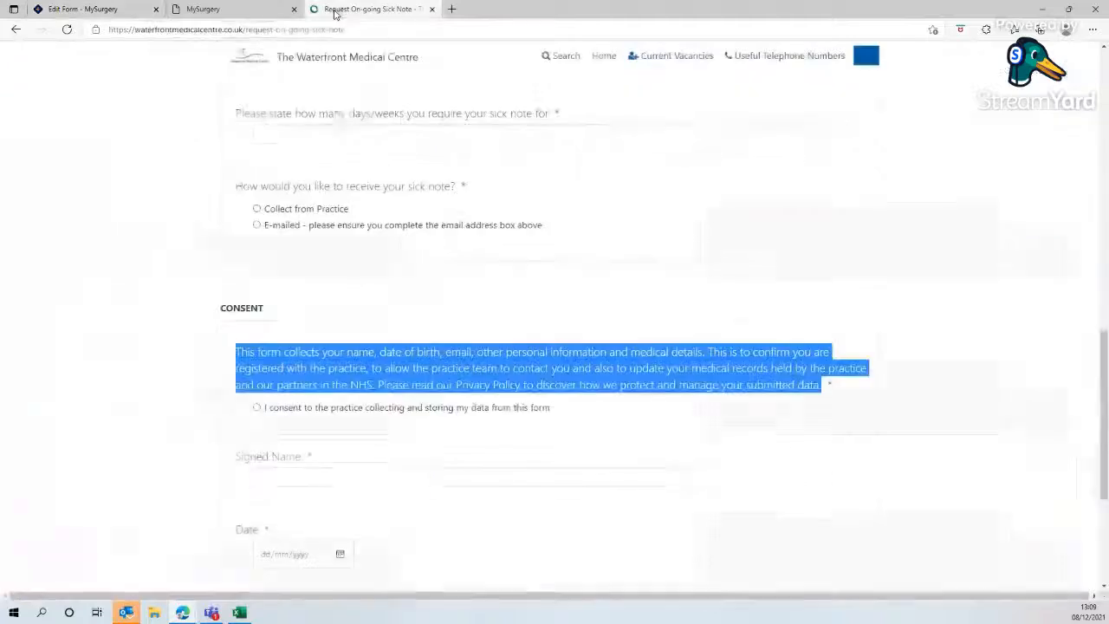
- Copy the website's 'I consent to the practice collecting and storing my data from this form' text into the sixteenth field's English label
{"action": "left_click", "coordinate": [557, 413]}
{"action": "left_click_drag", "start_coordinate": [557, 413], "coordinate": [266, 413]}
{"action": "right_click", "coordinate": [304, 417]}
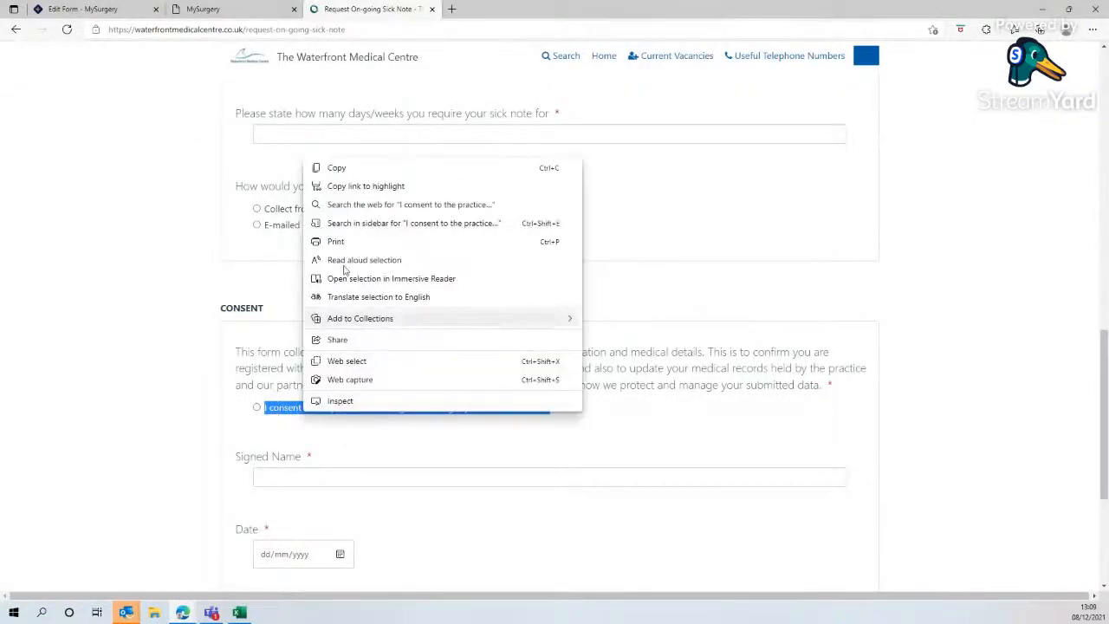
{"action": "left_click", "coordinate": [346, 167]}
{"action": "left_click", "coordinate": [136, 9]}
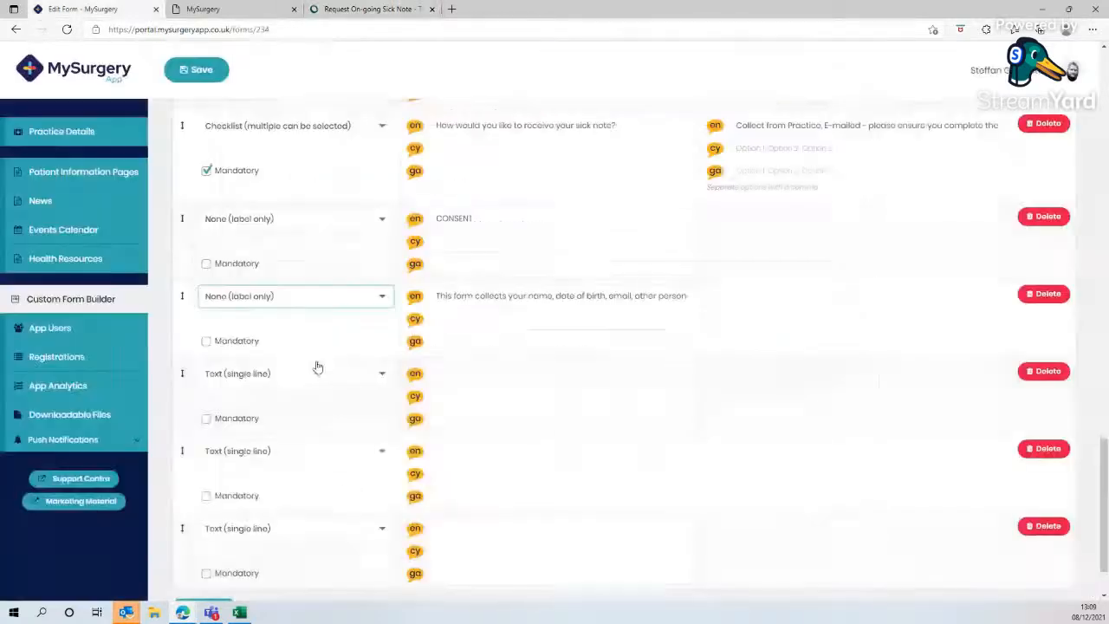
{"action": "left_click", "coordinate": [455, 373]}
{"action": "right_click", "coordinate": [457, 374]}
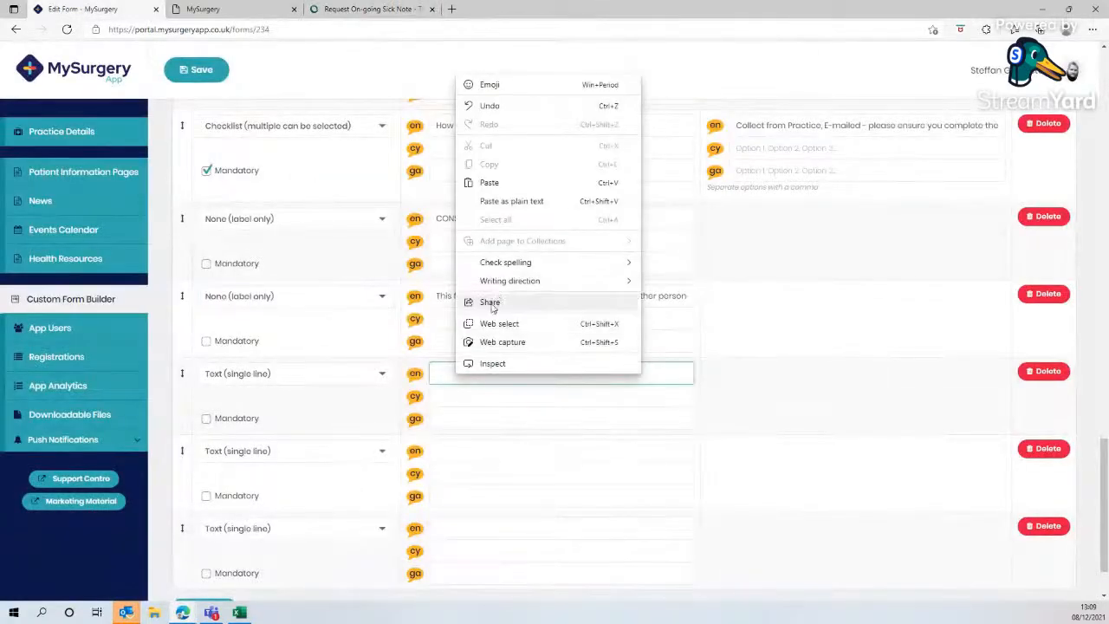
{"action": "left_click", "coordinate": [509, 201]}
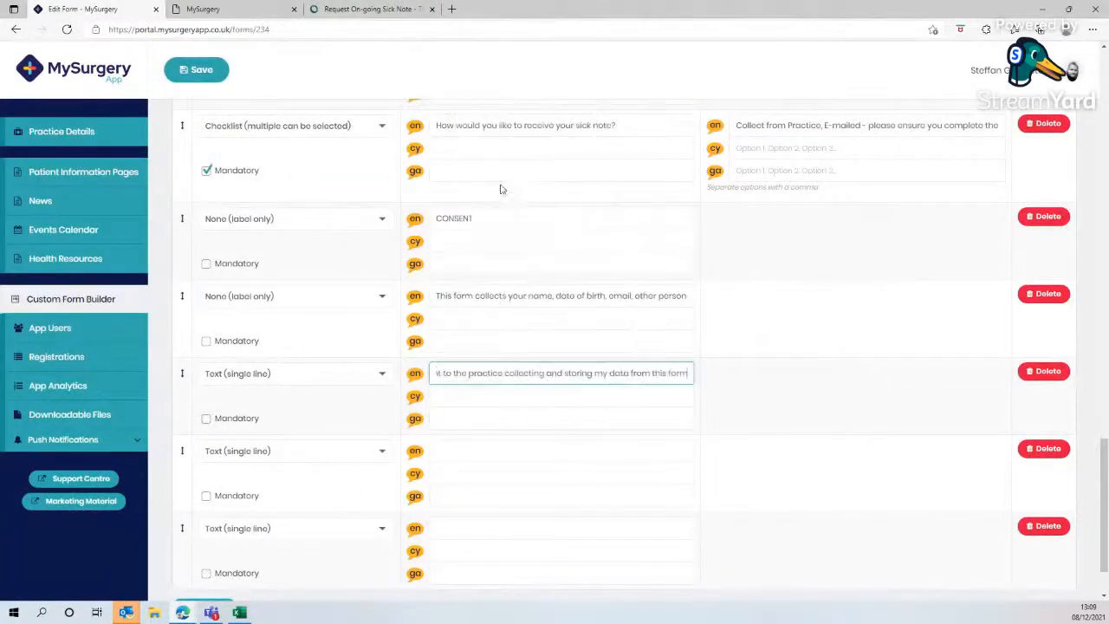
- Make the consent statement field mandatory and set its type to Yes or No
{"action": "left_click", "coordinate": [206, 418]}
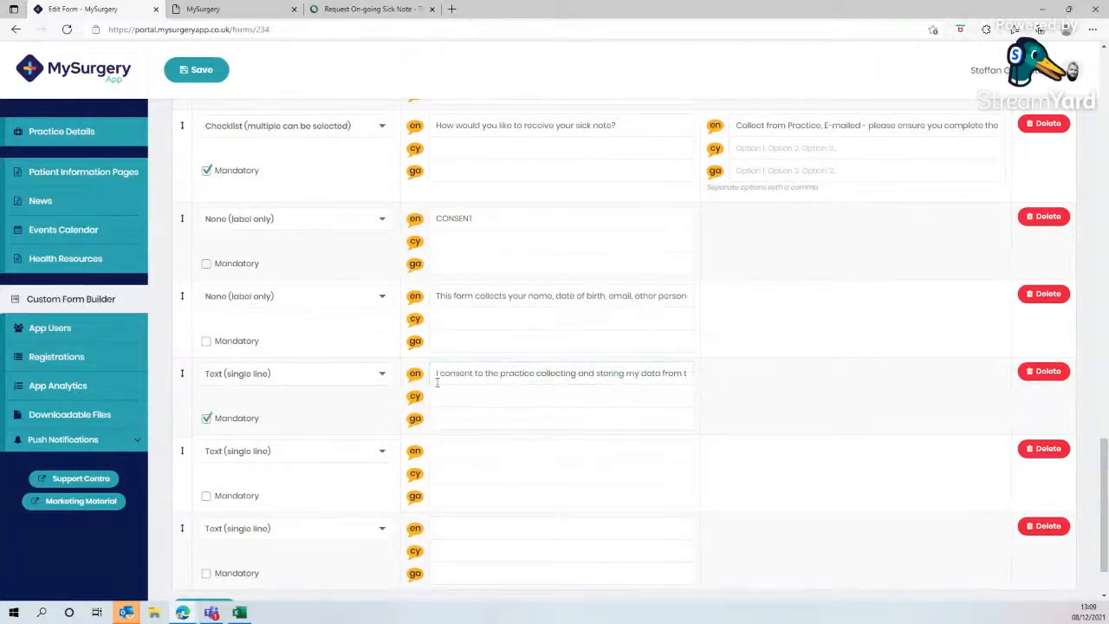
{"action": "left_click", "coordinate": [379, 377]}
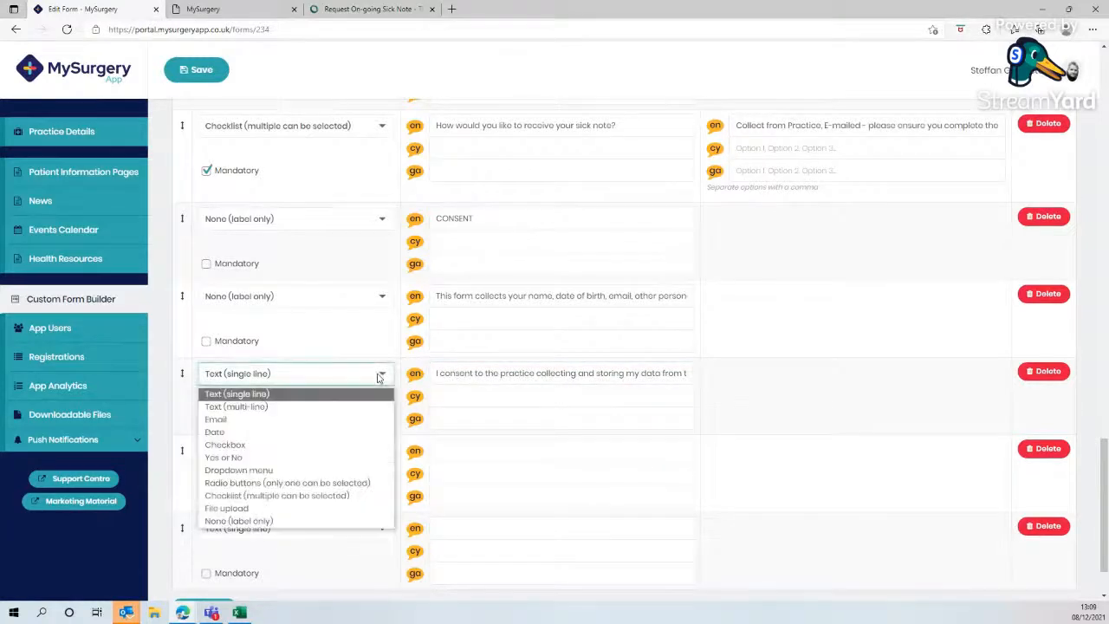
{"action": "left_click", "coordinate": [255, 459]}
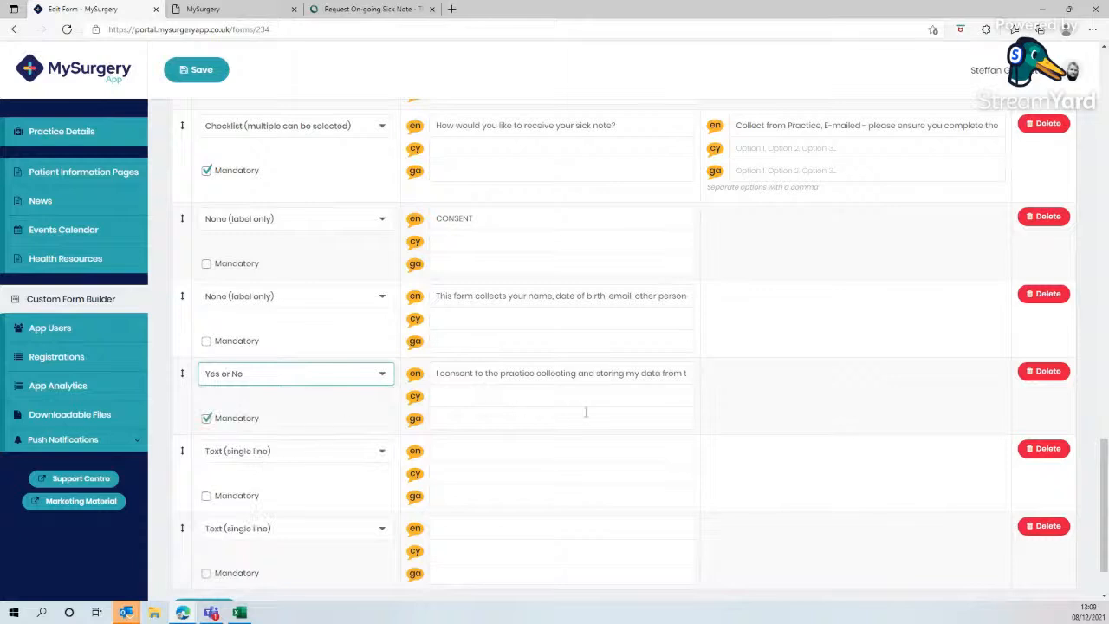
- Delete the two empty fields at the end of the form and save the form
{"action": "scroll", "coordinate": [544, 442], "scroll_direction": "down", "scroll_amount": 2}
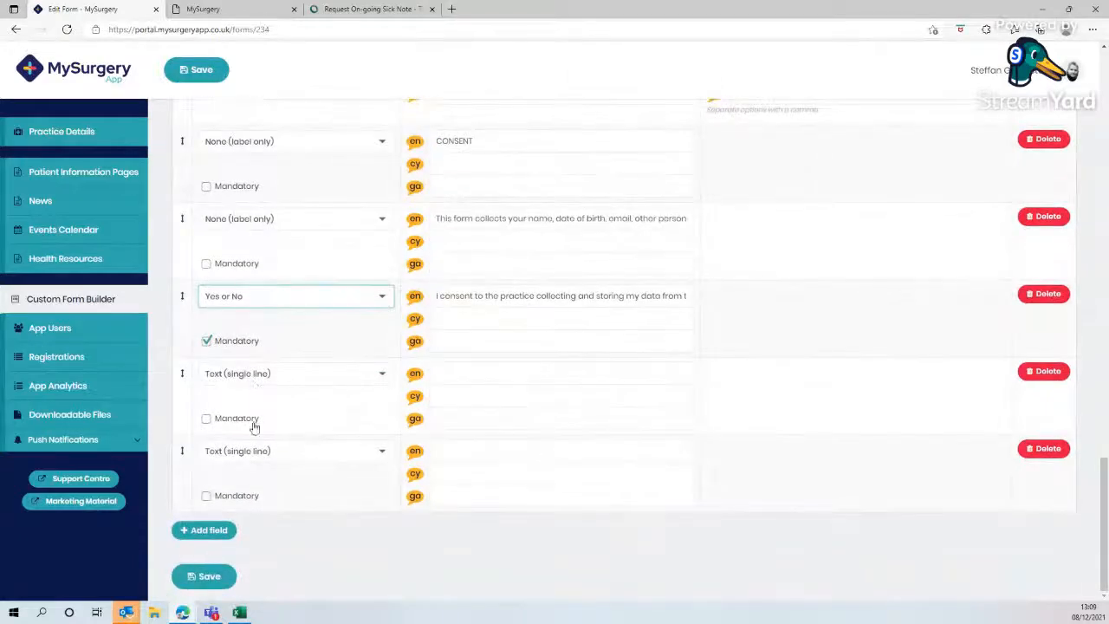
{"action": "left_click", "coordinate": [1049, 454]}
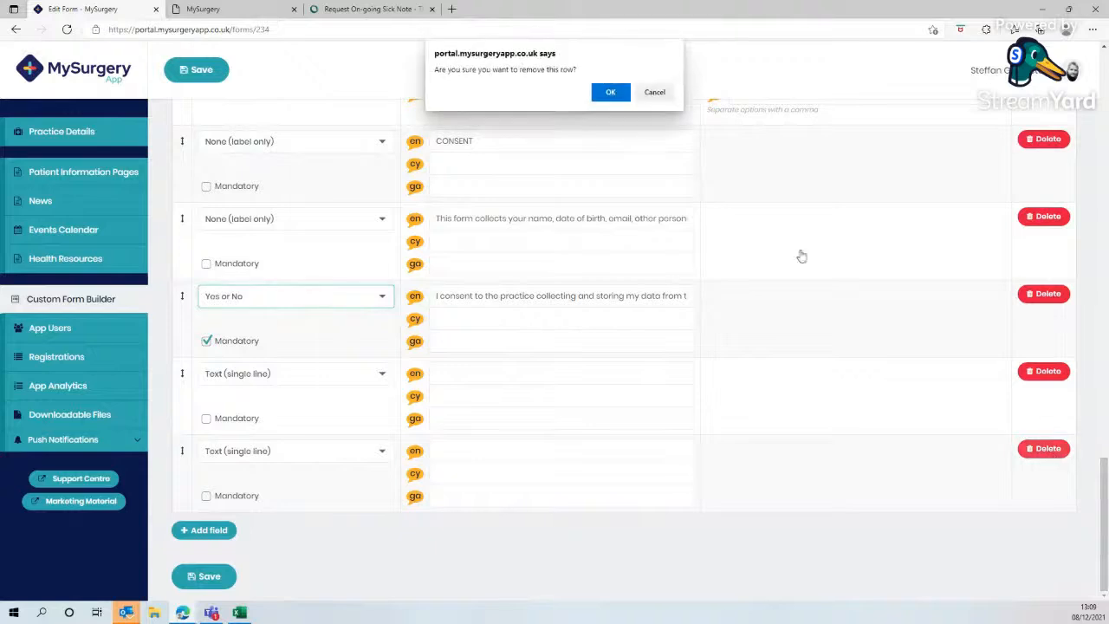
{"action": "left_click", "coordinate": [618, 102]}
{"action": "left_click", "coordinate": [1029, 457]}
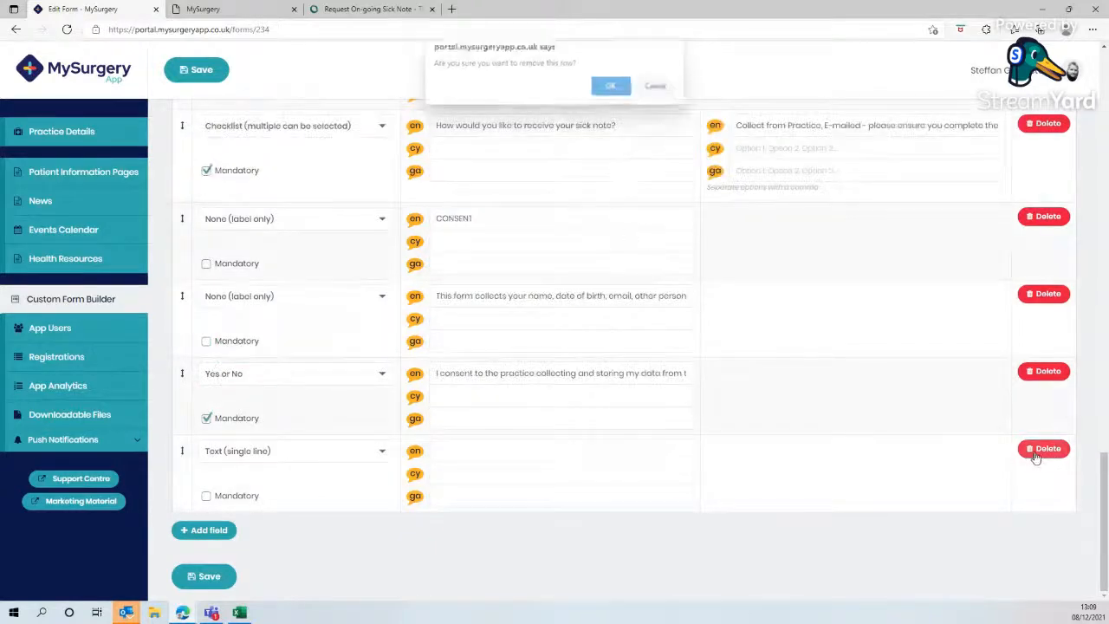
{"action": "left_click", "coordinate": [611, 91]}
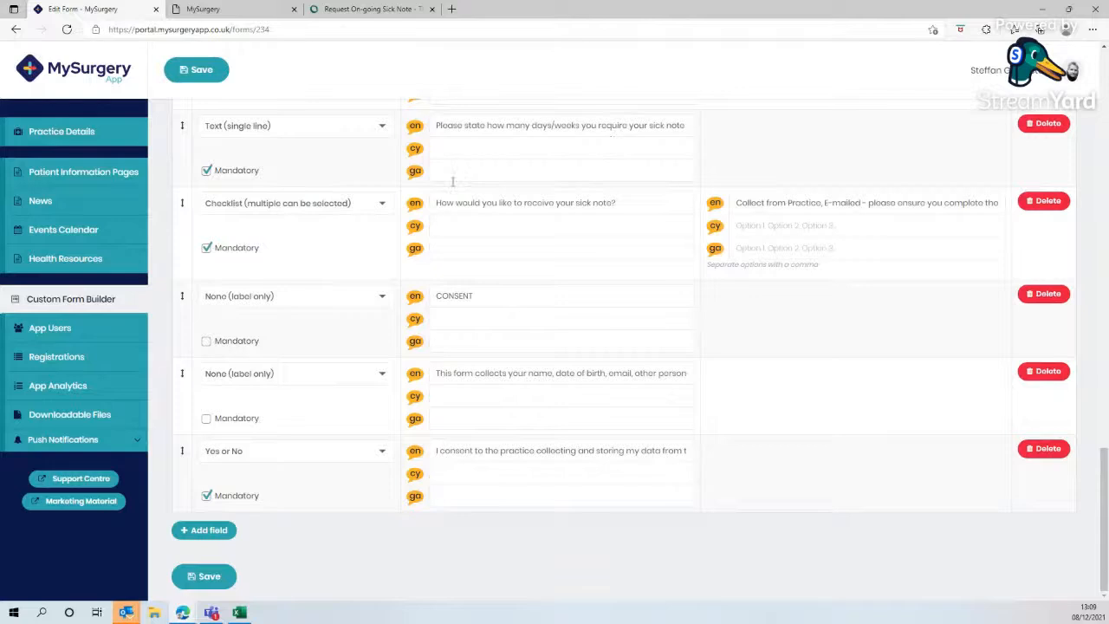
{"action": "left_click", "coordinate": [196, 78]}
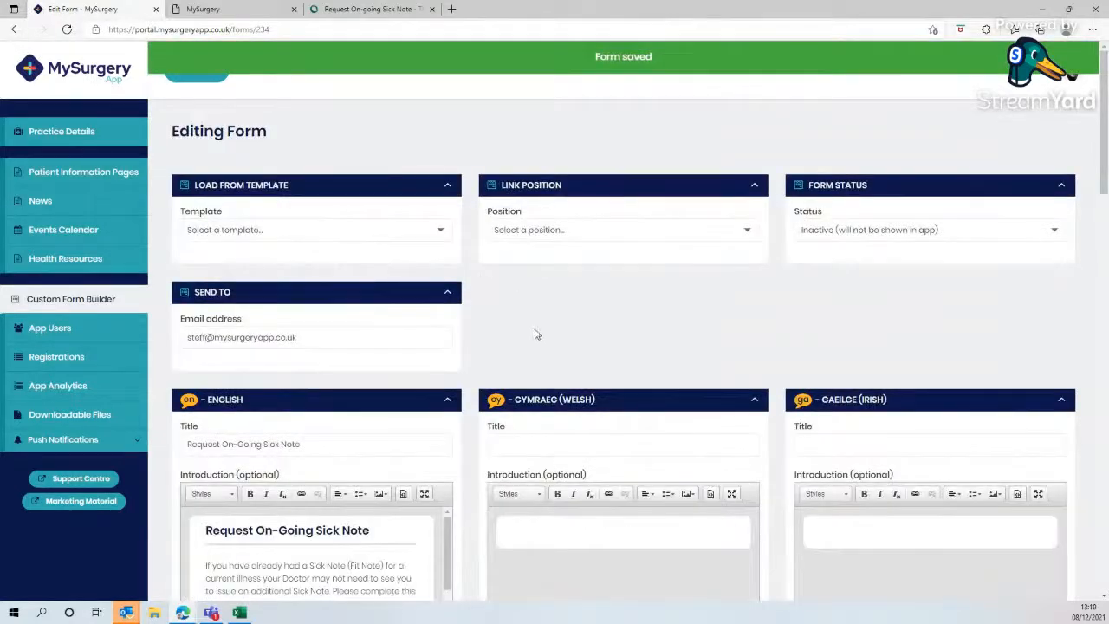
- Set the form's status to Active and its link position to Admin queries, then save the form
{"action": "scroll", "coordinate": [521, 351], "scroll_direction": "down", "scroll_amount": 7}
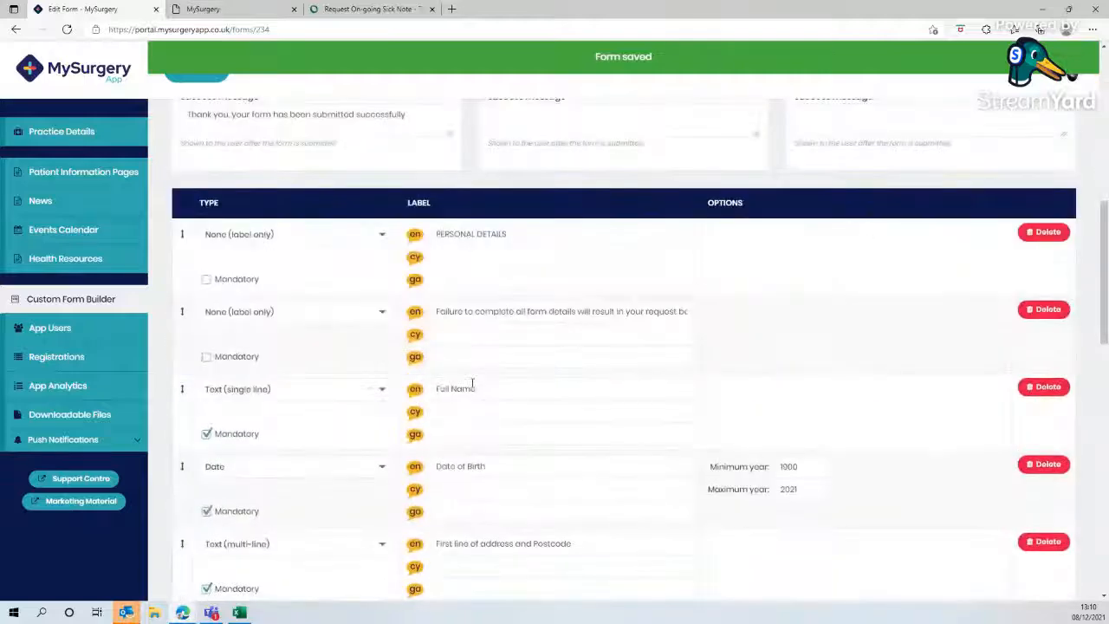
{"action": "scroll", "coordinate": [472, 382], "scroll_direction": "down", "scroll_amount": 15}
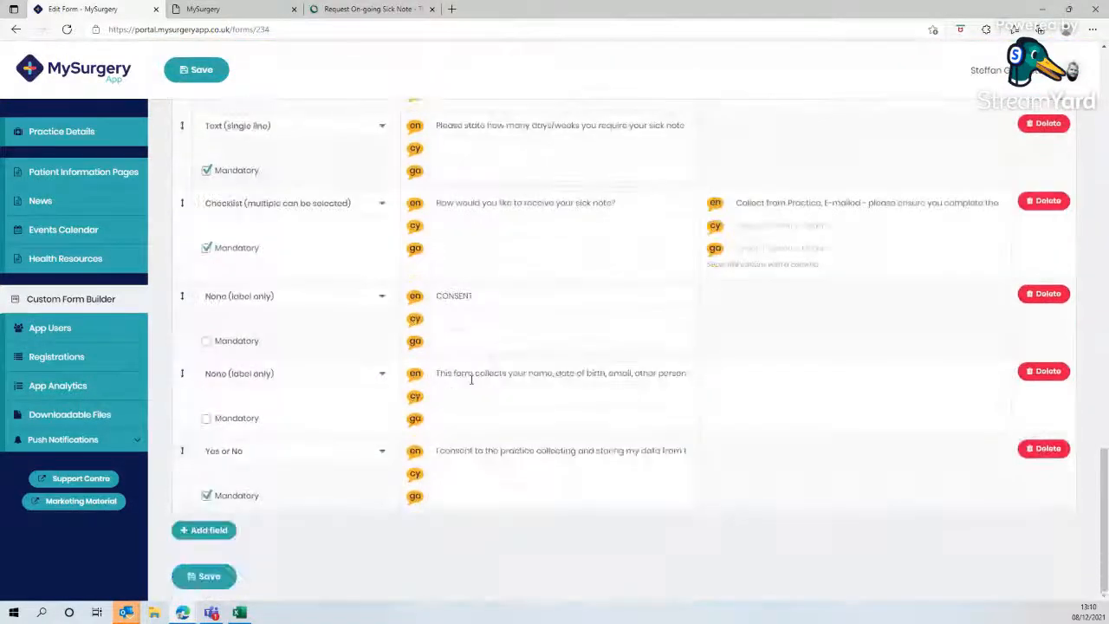
{"action": "scroll", "coordinate": [472, 379], "scroll_direction": "up", "scroll_amount": 15}
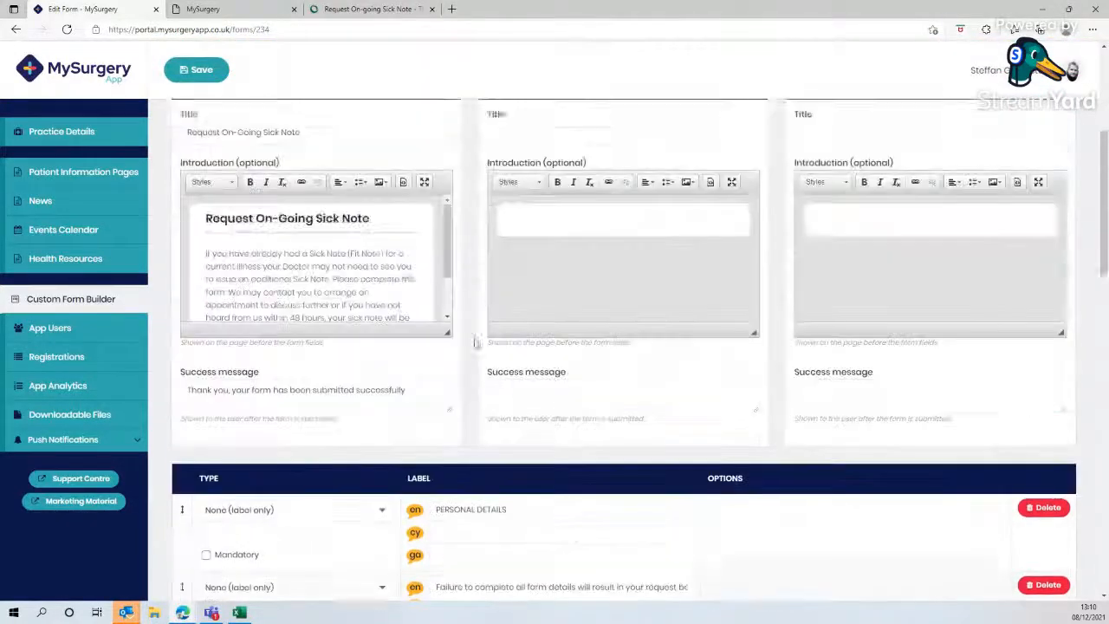
{"action": "scroll", "coordinate": [475, 342], "scroll_direction": "up", "scroll_amount": 5}
{"action": "left_click", "coordinate": [827, 187]}
{"action": "left_click", "coordinate": [821, 216]}
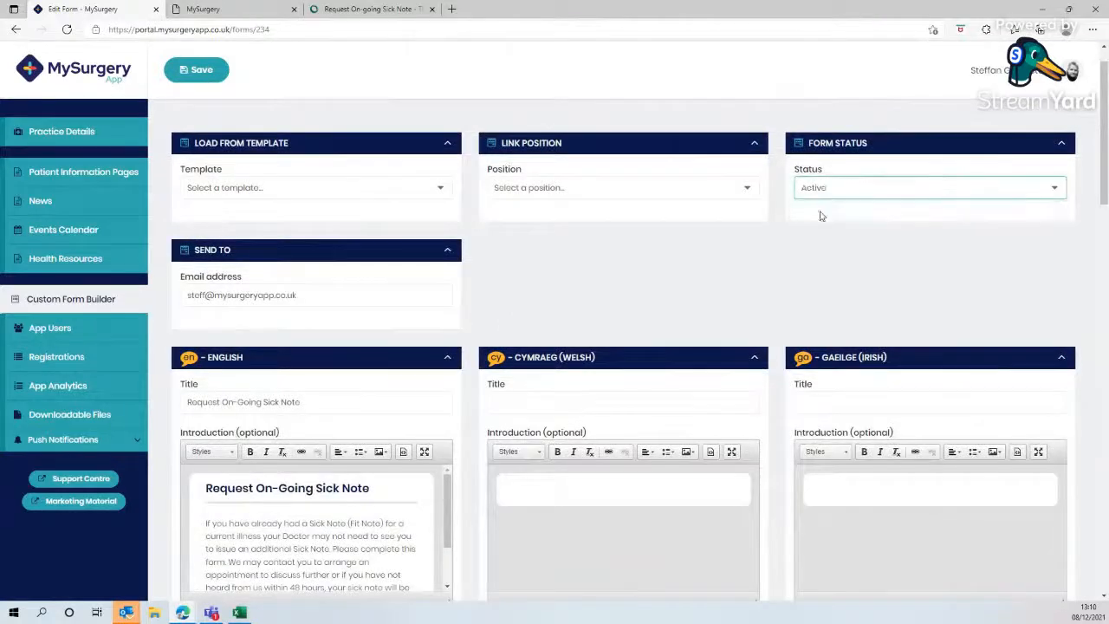
{"action": "left_click", "coordinate": [540, 189]}
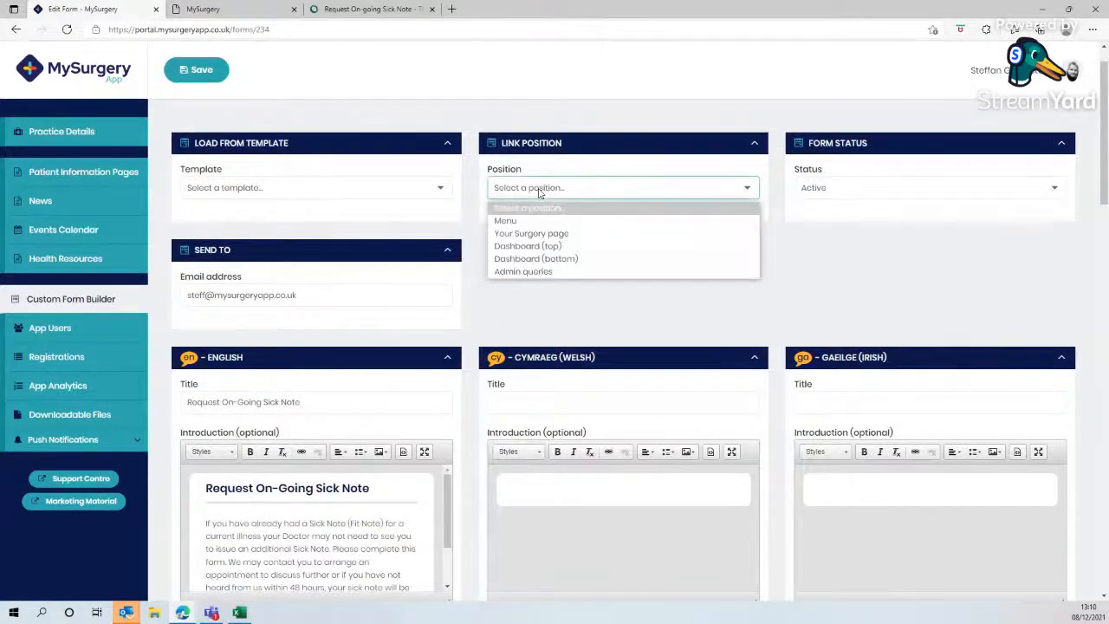
{"action": "left_click", "coordinate": [531, 272]}
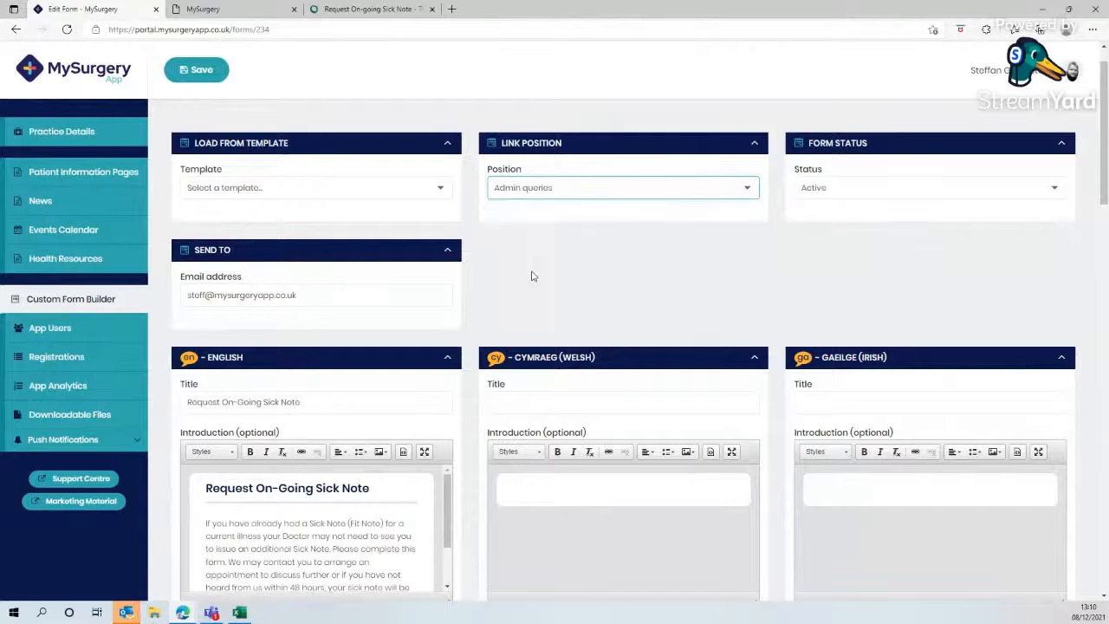
{"action": "left_click", "coordinate": [189, 73]}
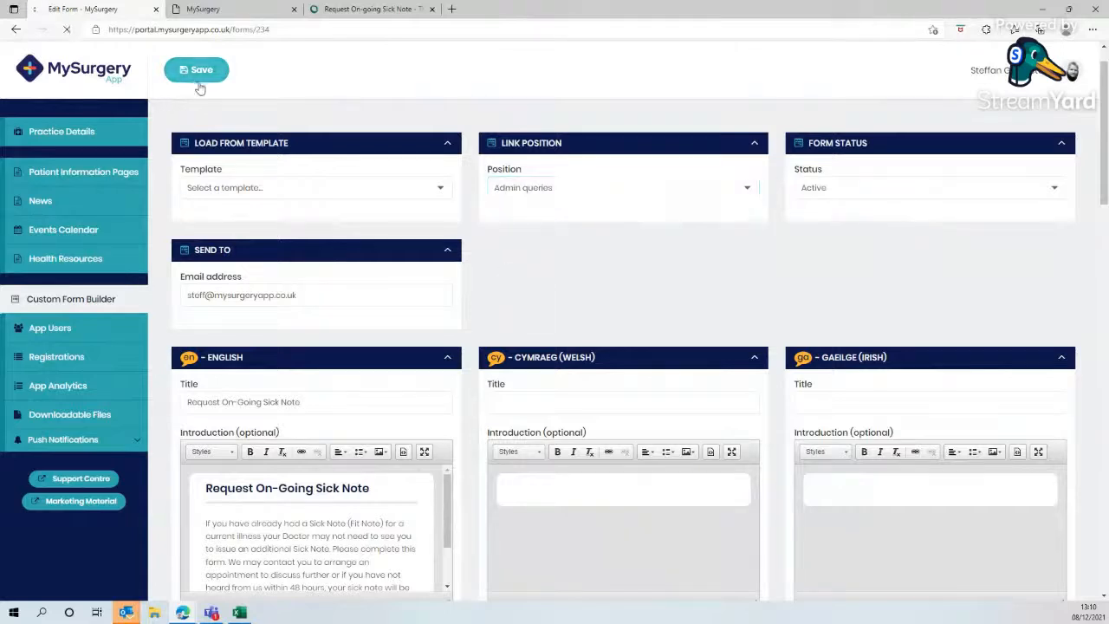
- Reload the app preview and open the Request On-Going Sick Note form under admin queries to review its fields
{"action": "left_click", "coordinate": [200, 10]}
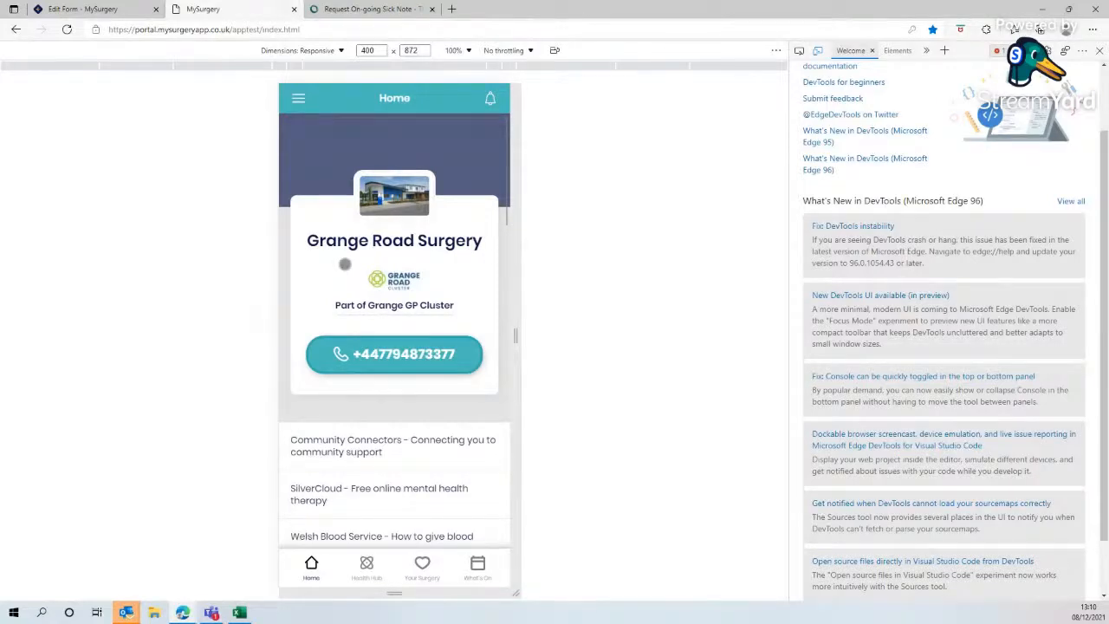
{"action": "left_click", "coordinate": [82, 9]}
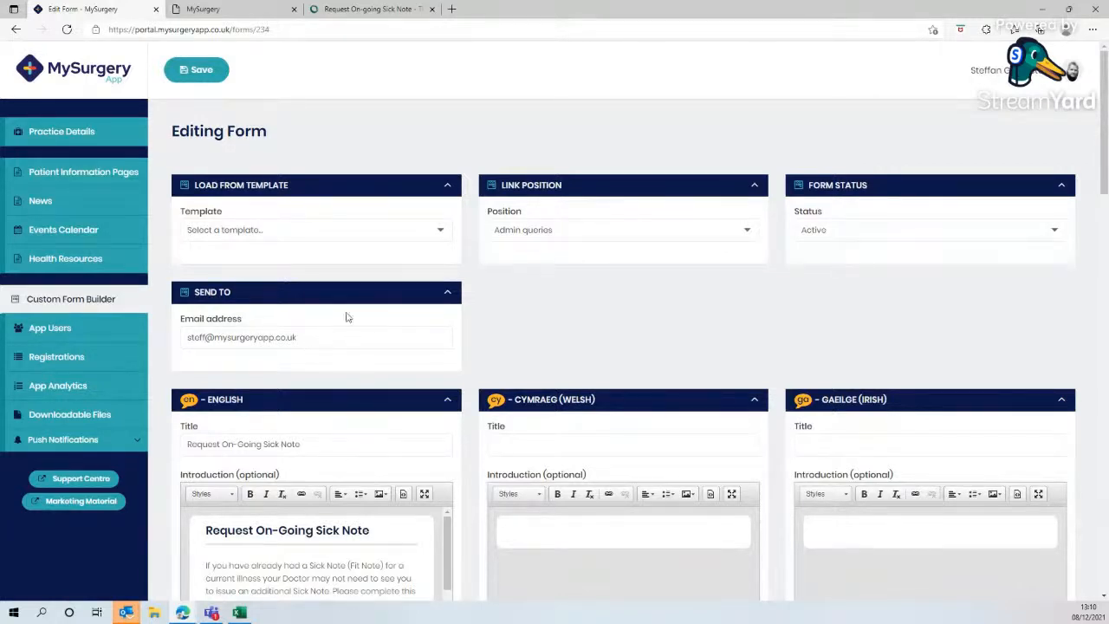
{"action": "left_click", "coordinate": [250, 10]}
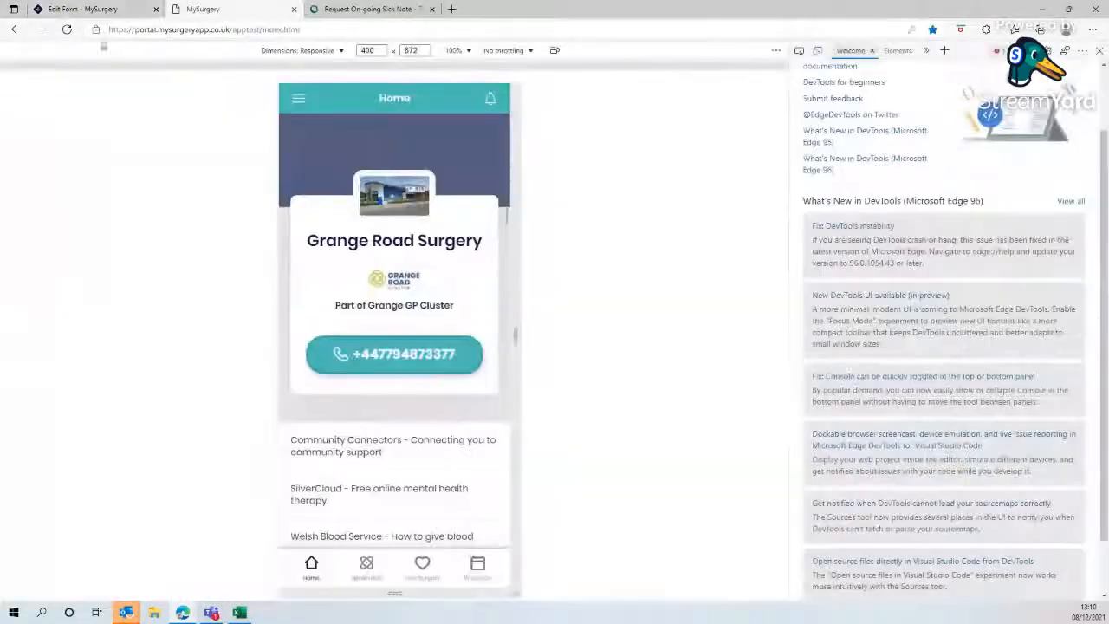
{"action": "left_click", "coordinate": [67, 29]}
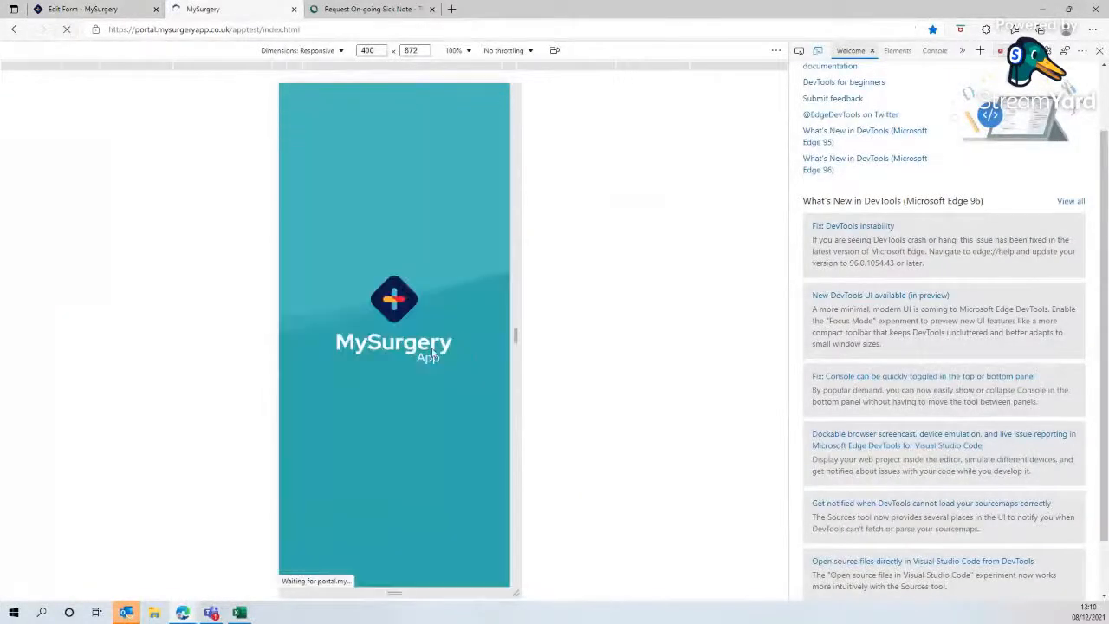
{"action": "scroll", "coordinate": [433, 351], "scroll_direction": "down", "scroll_amount": 3}
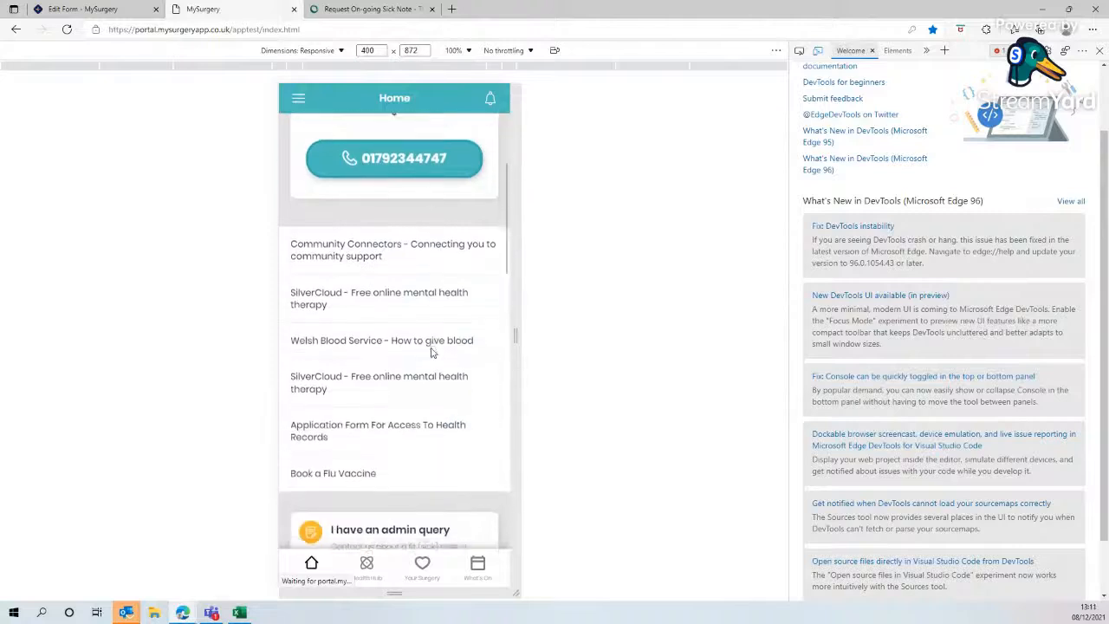
{"action": "scroll", "coordinate": [429, 348], "scroll_direction": "down", "scroll_amount": 4}
{"action": "left_click", "coordinate": [407, 334]}
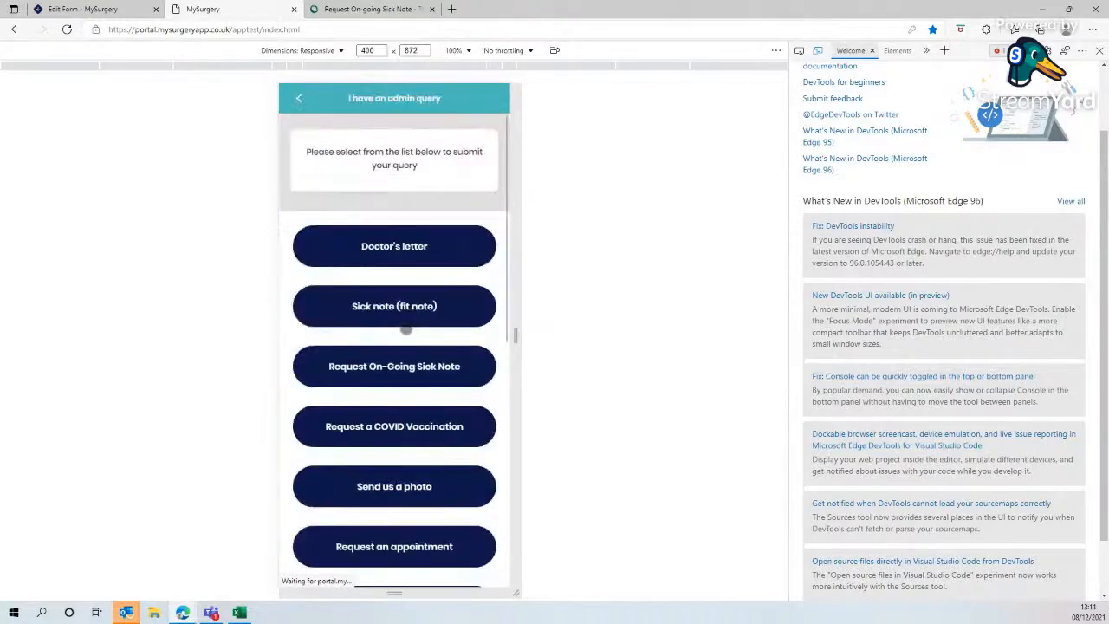
{"action": "left_click", "coordinate": [384, 373]}
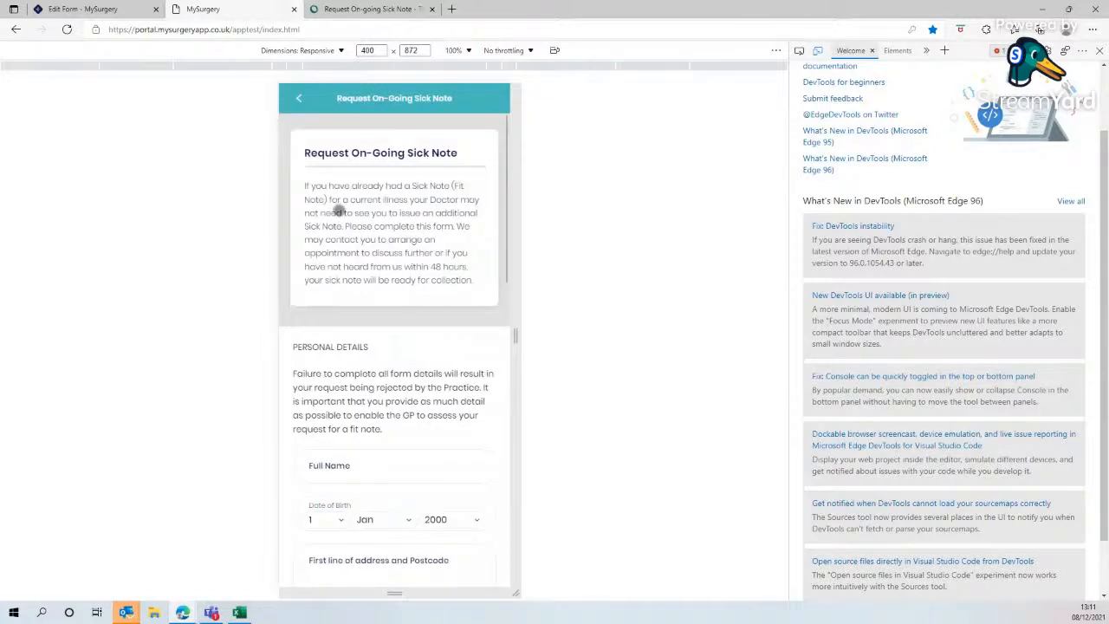
{"action": "scroll", "coordinate": [404, 355], "scroll_direction": "down", "scroll_amount": 2}
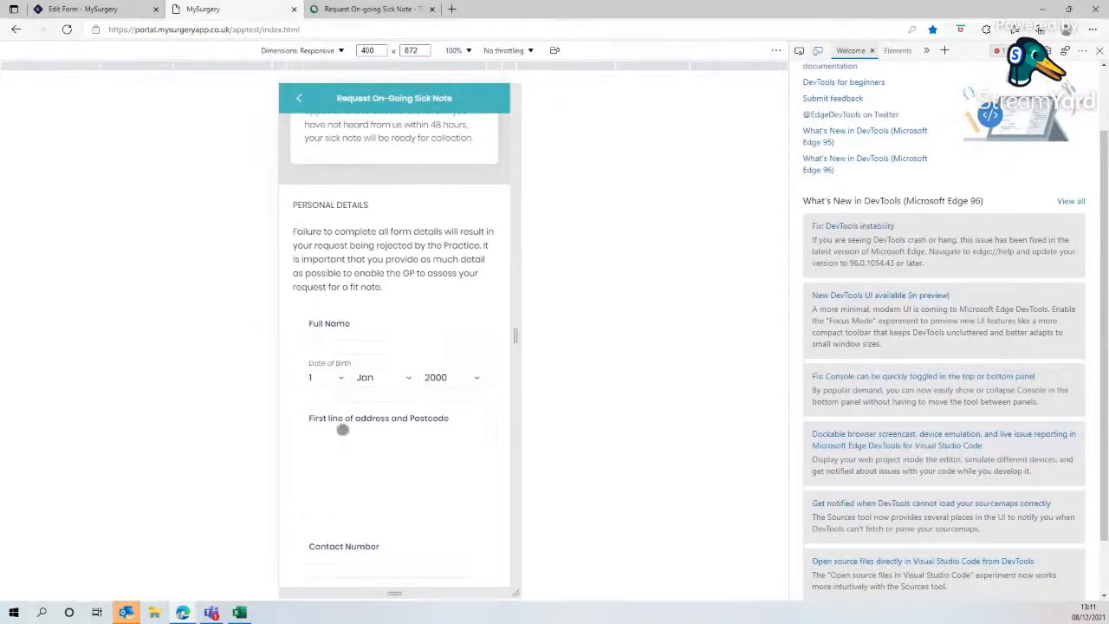
{"action": "scroll", "coordinate": [398, 429], "scroll_direction": "down", "scroll_amount": 2}
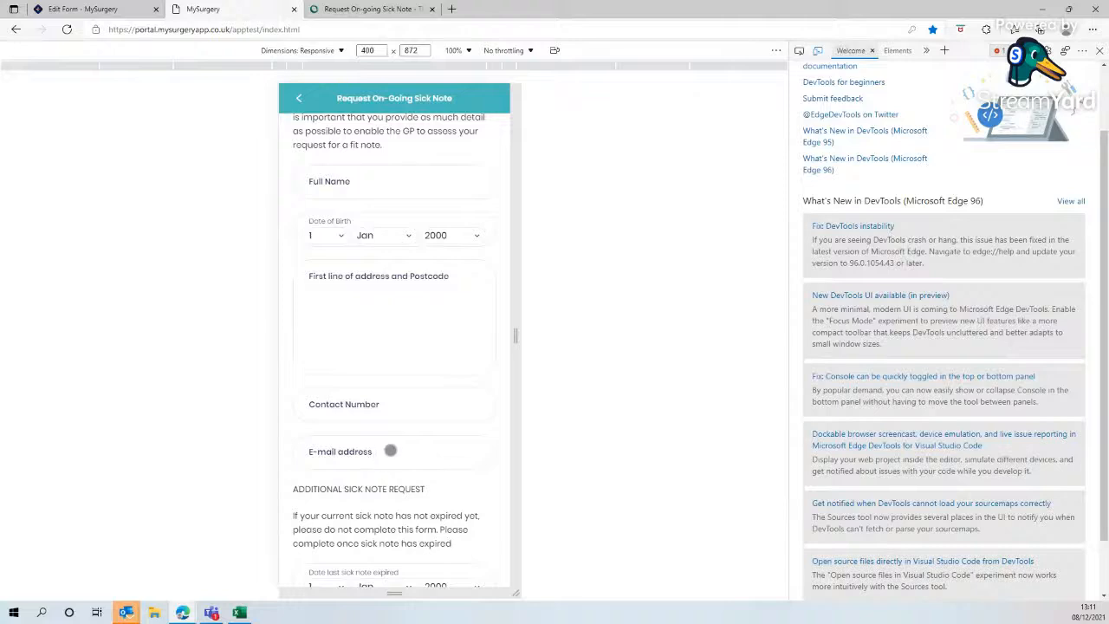
{"action": "scroll", "coordinate": [385, 448], "scroll_direction": "down", "scroll_amount": 2}
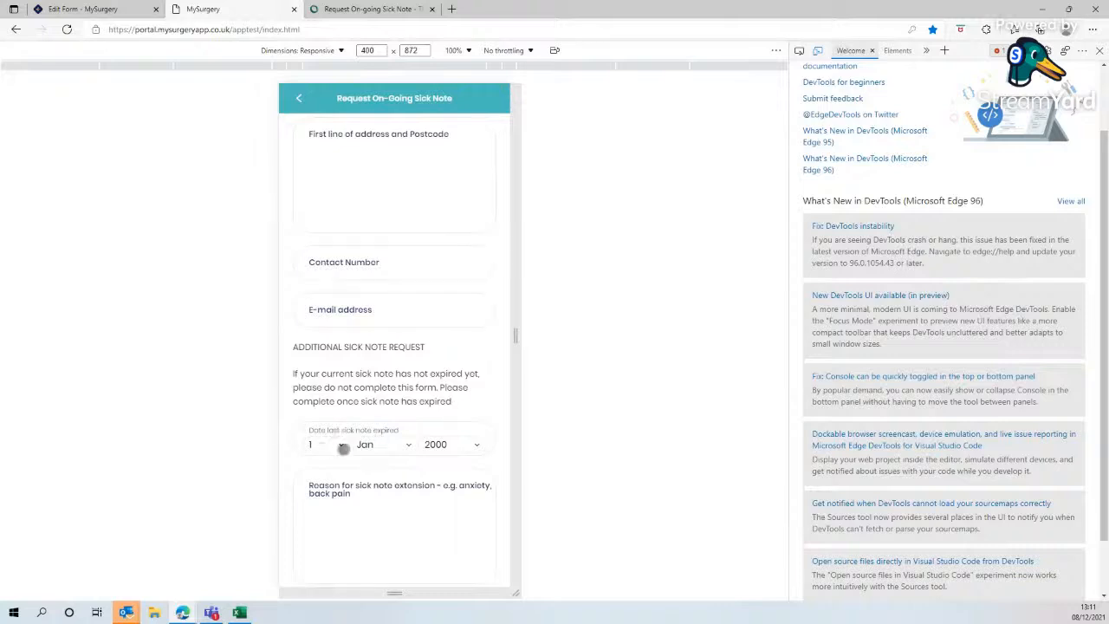
{"action": "scroll", "coordinate": [436, 444], "scroll_direction": "down", "scroll_amount": 2}
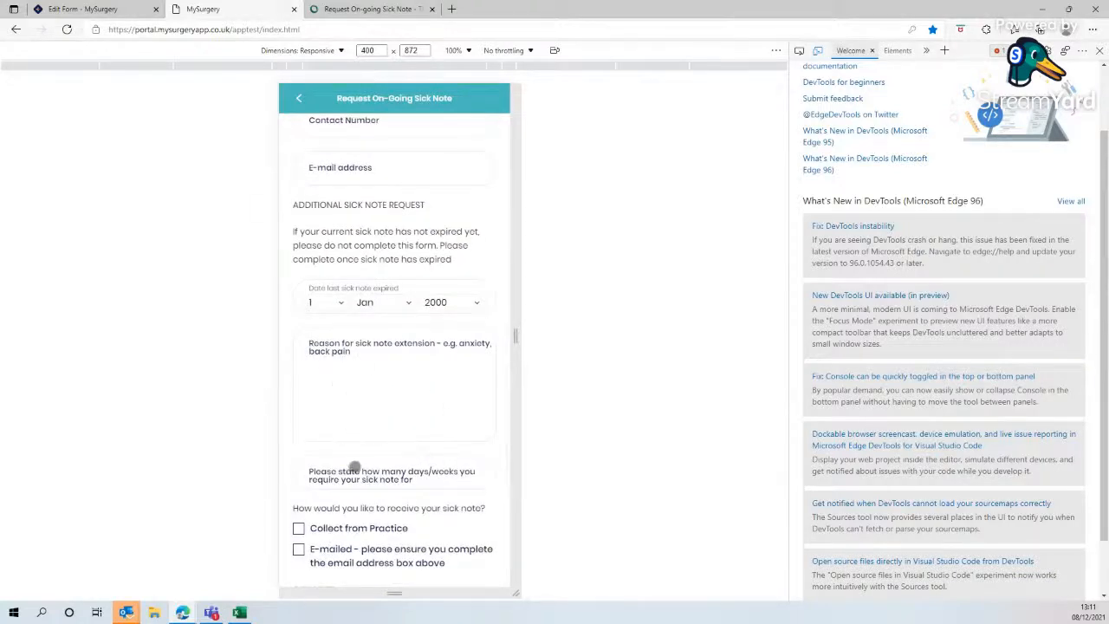
{"action": "left_click", "coordinate": [430, 482]}
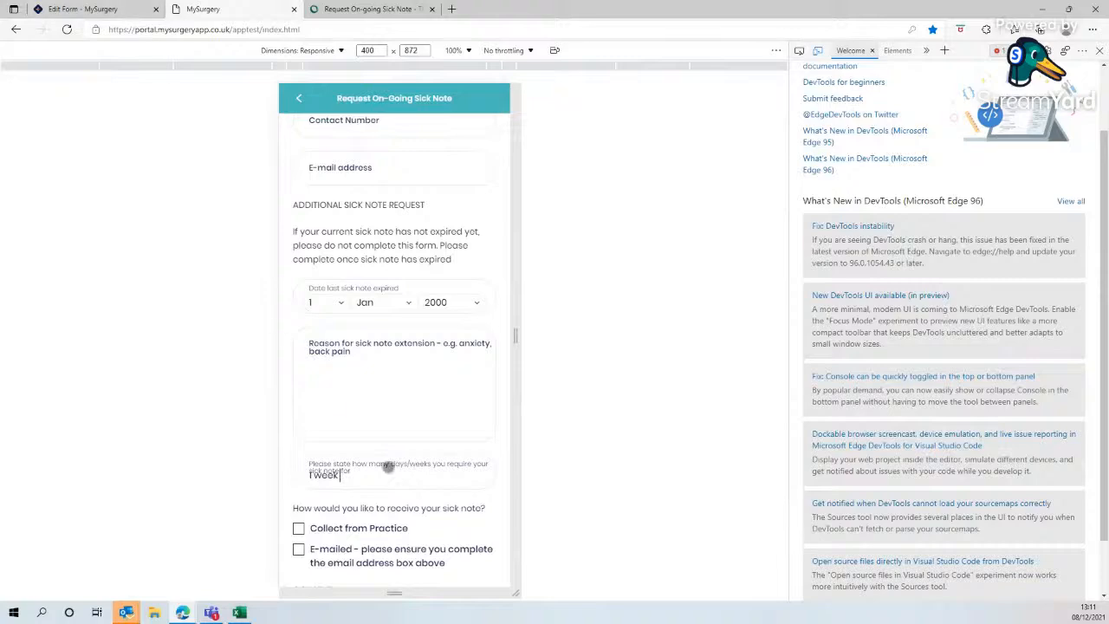
- Change the 'Please state how many days/weeks' field's type to None (label only)
{"action": "left_click", "coordinate": [121, 9]}
{"action": "scroll", "coordinate": [471, 453], "scroll_direction": "down", "scroll_amount": 10}
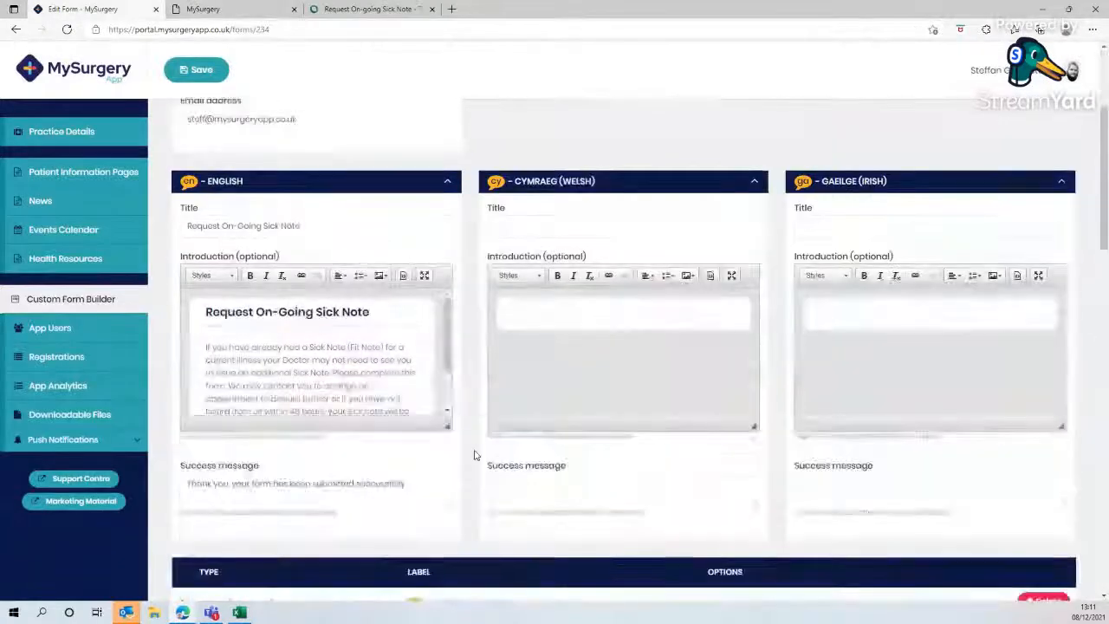
{"action": "scroll", "coordinate": [476, 451], "scroll_direction": "down", "scroll_amount": 5}
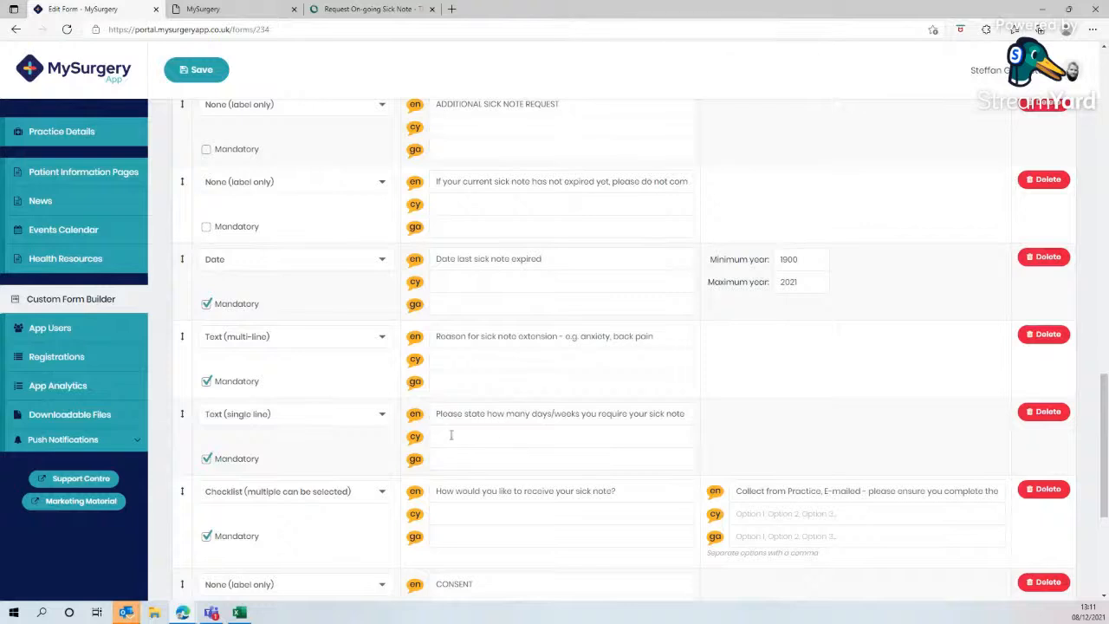
{"action": "left_click", "coordinate": [380, 418]}
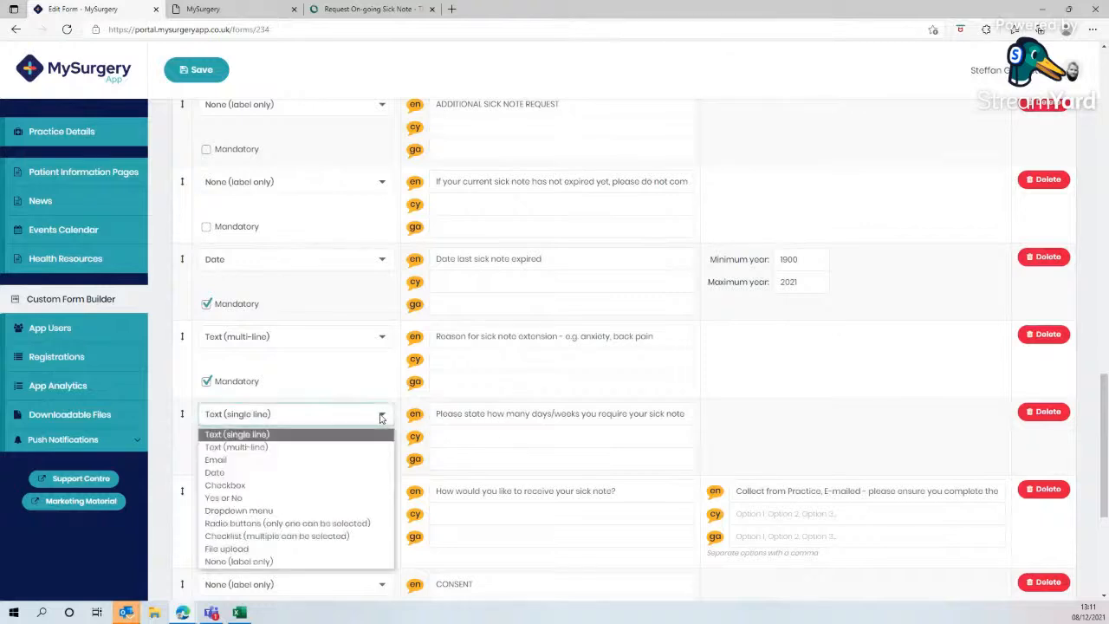
{"action": "left_click", "coordinate": [323, 561]}
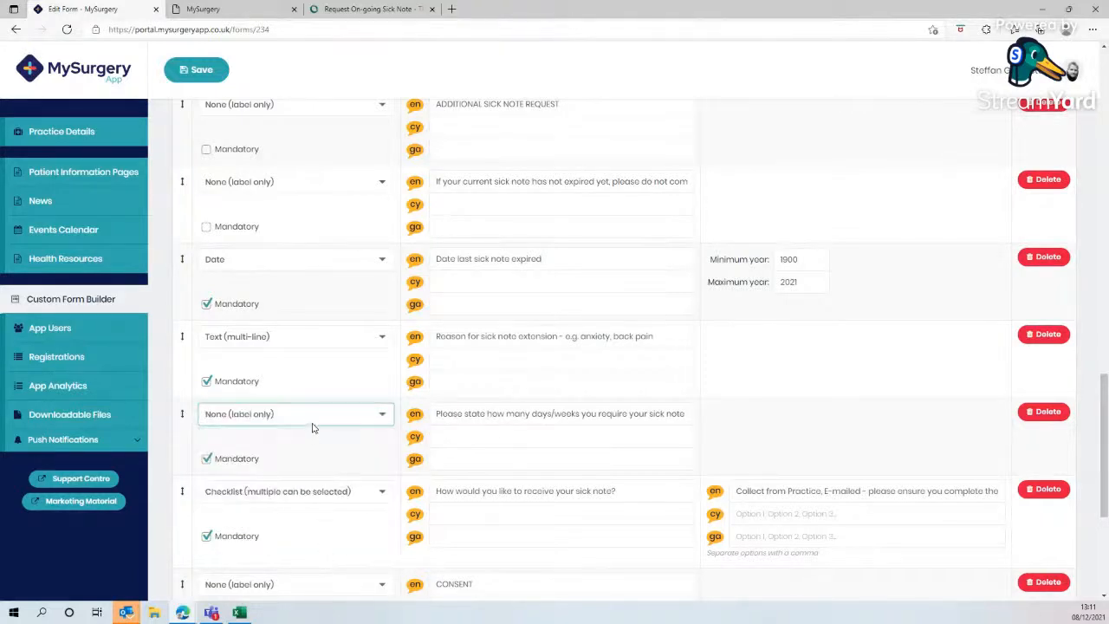
- Untick Mandatory on the 'Please state how many days/weeks' label, add a mandatory single-line text field directly below it, and save the form
{"action": "left_click", "coordinate": [210, 459]}
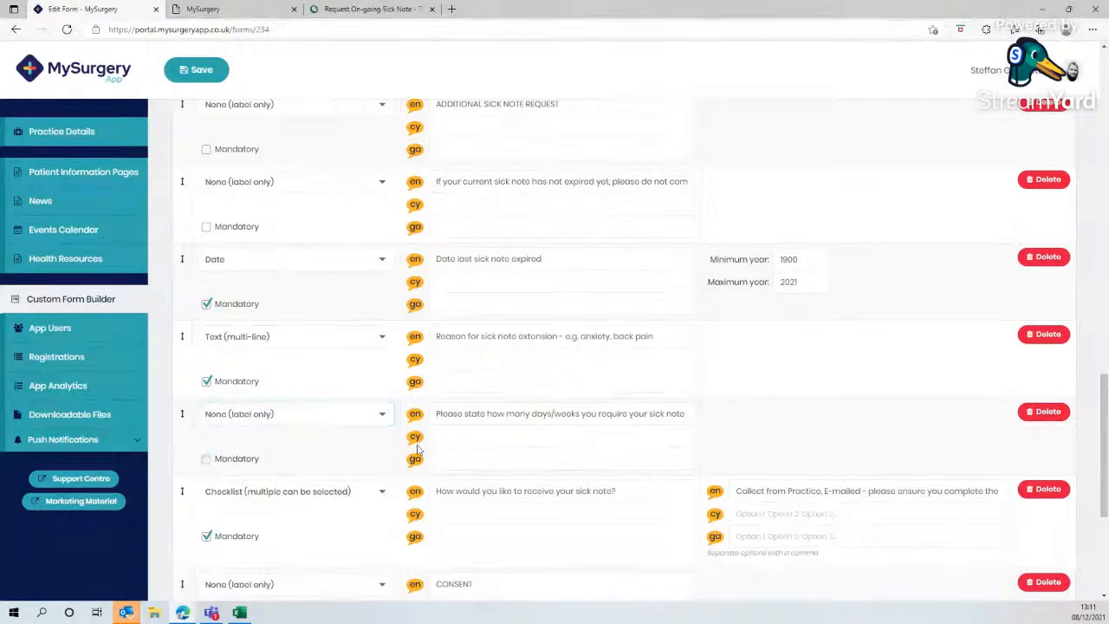
{"action": "scroll", "coordinate": [373, 486], "scroll_direction": "down", "scroll_amount": 3}
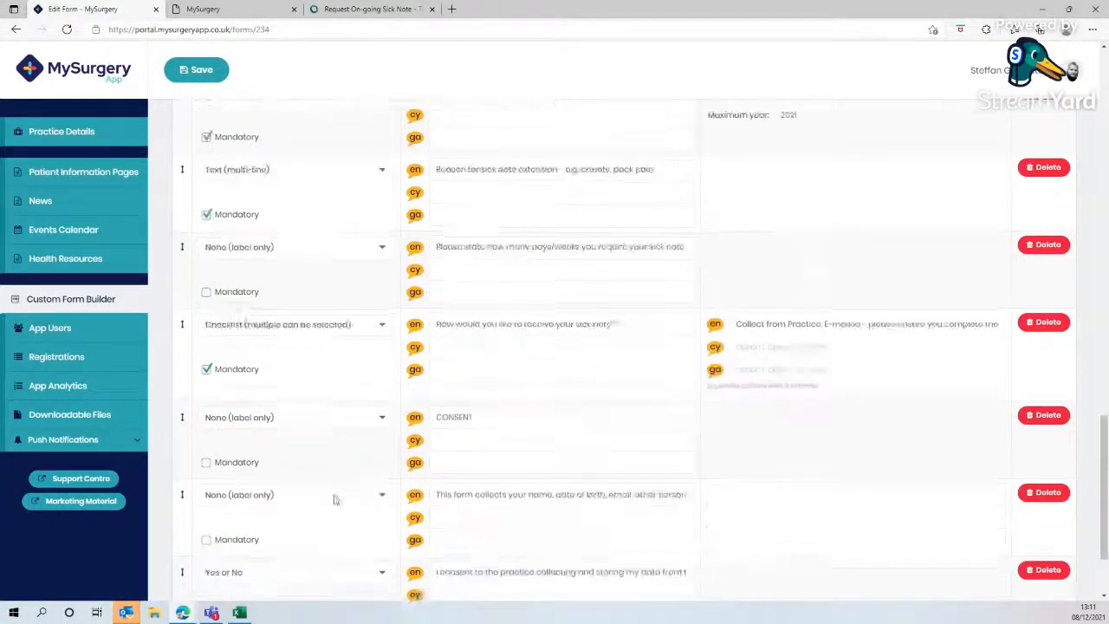
{"action": "left_click", "coordinate": [208, 530]}
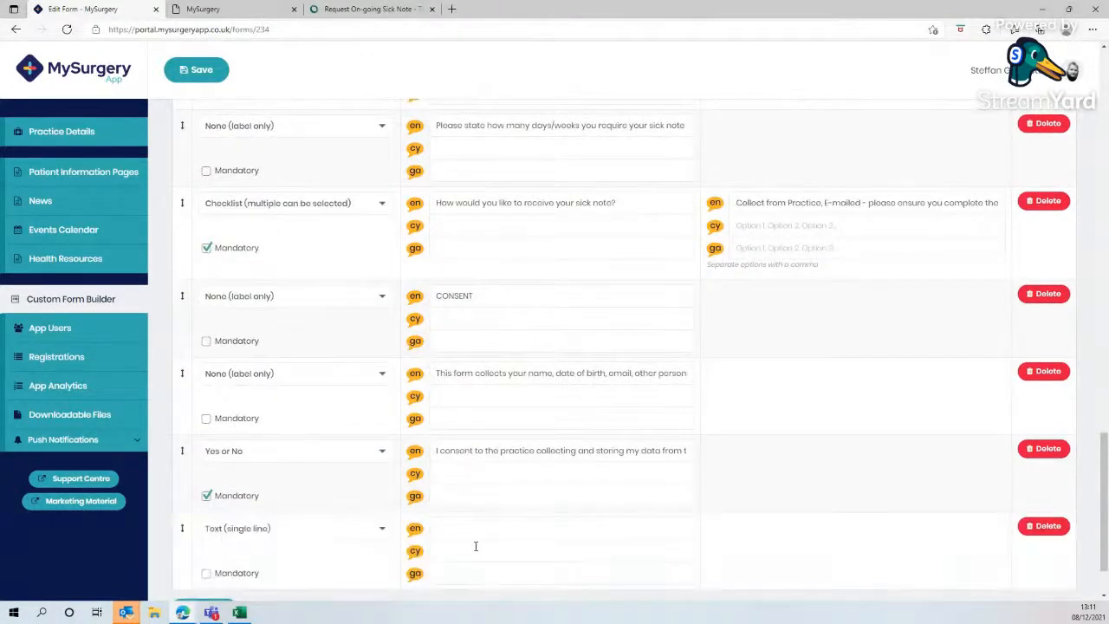
{"action": "left_click", "coordinate": [207, 573]}
{"action": "left_click_drag", "start_coordinate": [184, 528], "coordinate": [181, 175]}
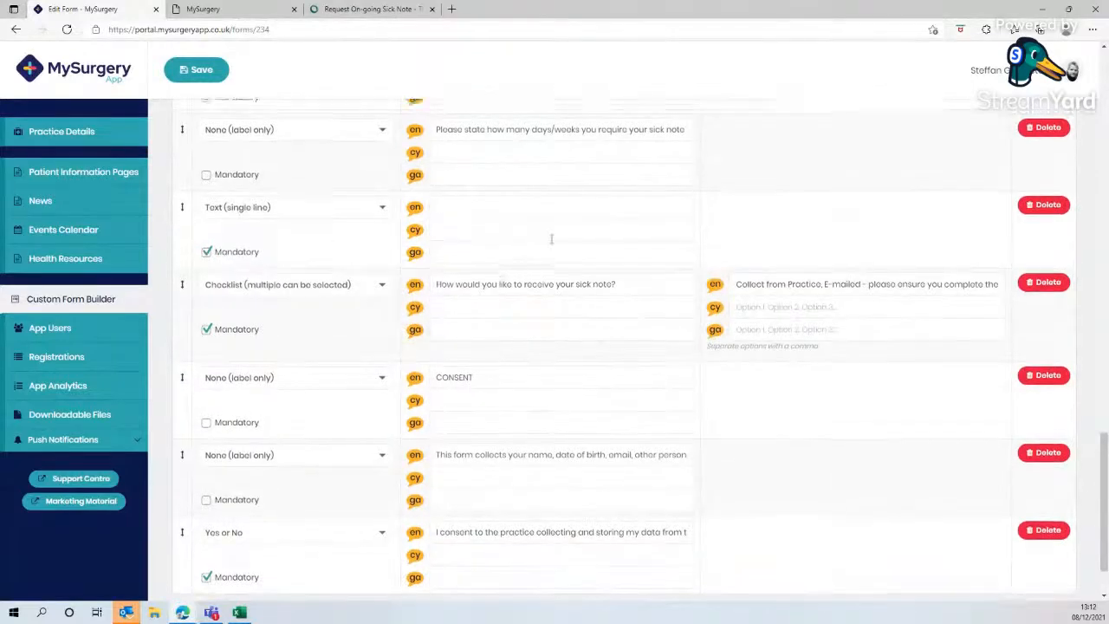
{"action": "scroll", "coordinate": [549, 240], "scroll_direction": "up", "scroll_amount": 1}
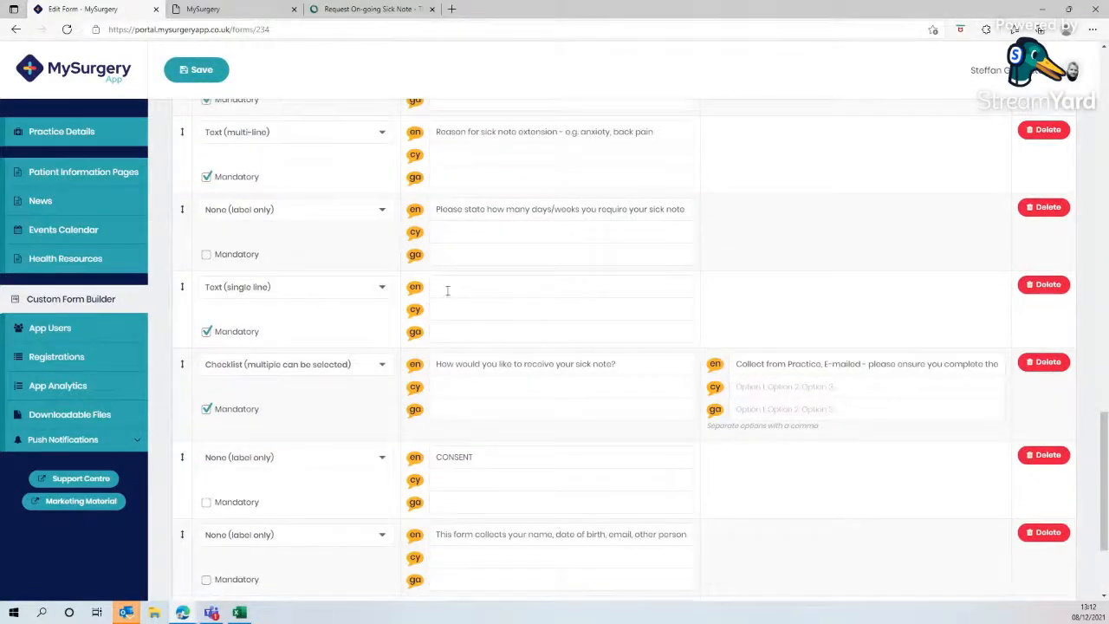
{"action": "left_click", "coordinate": [208, 71]}
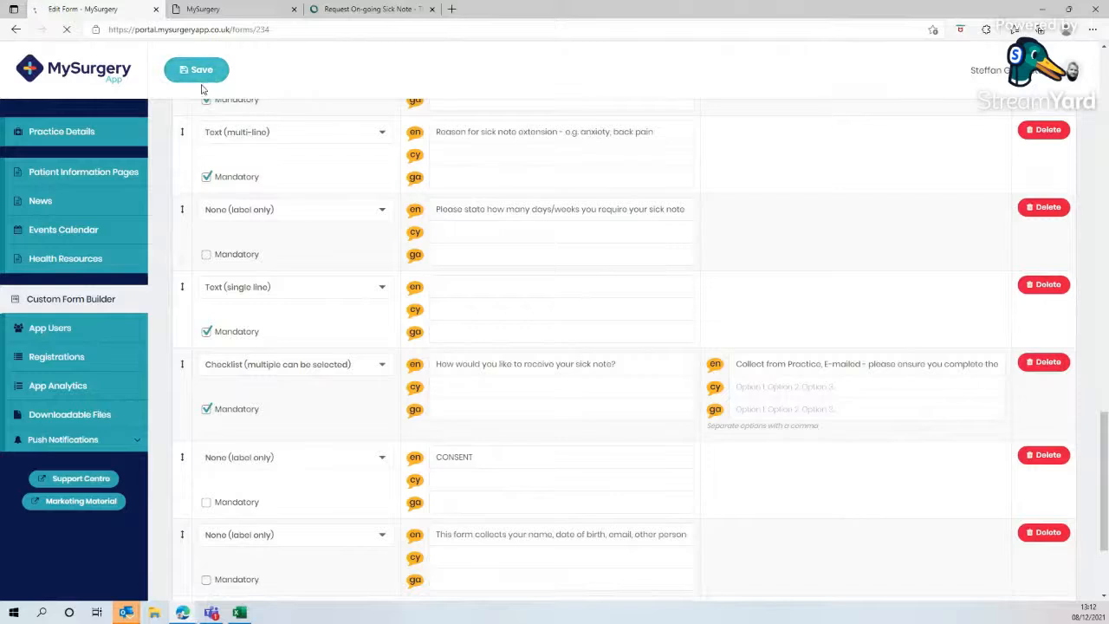
- Open the Request On-Going Sick Note form from admin queries in the app preview and test it by entering 1 Week and ticking Collect from Practice
{"action": "left_click", "coordinate": [227, 10]}
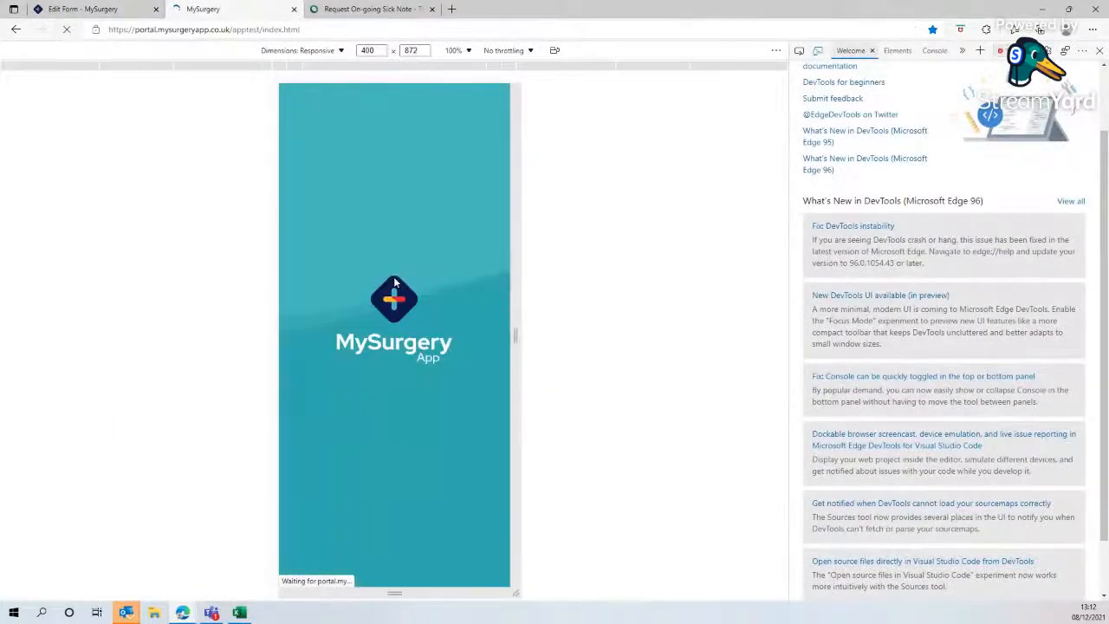
{"action": "scroll", "coordinate": [390, 290], "scroll_direction": "down", "scroll_amount": 3}
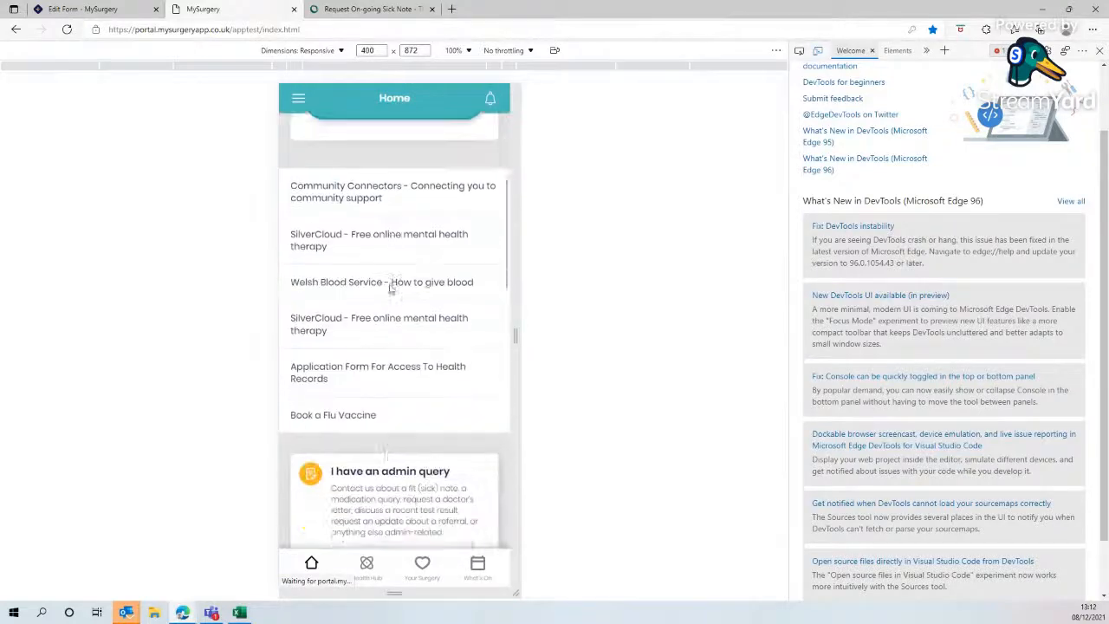
{"action": "scroll", "coordinate": [391, 294], "scroll_direction": "down", "scroll_amount": 3}
{"action": "left_click", "coordinate": [388, 305]}
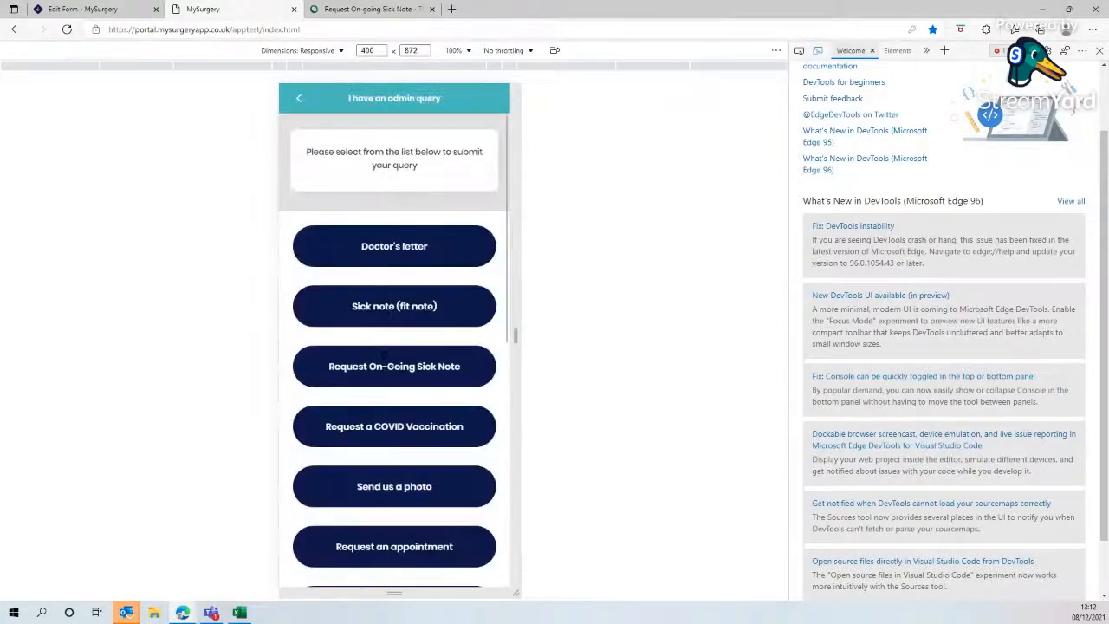
{"action": "left_click", "coordinate": [383, 355]}
{"action": "scroll", "coordinate": [388, 357], "scroll_direction": "down", "scroll_amount": 10}
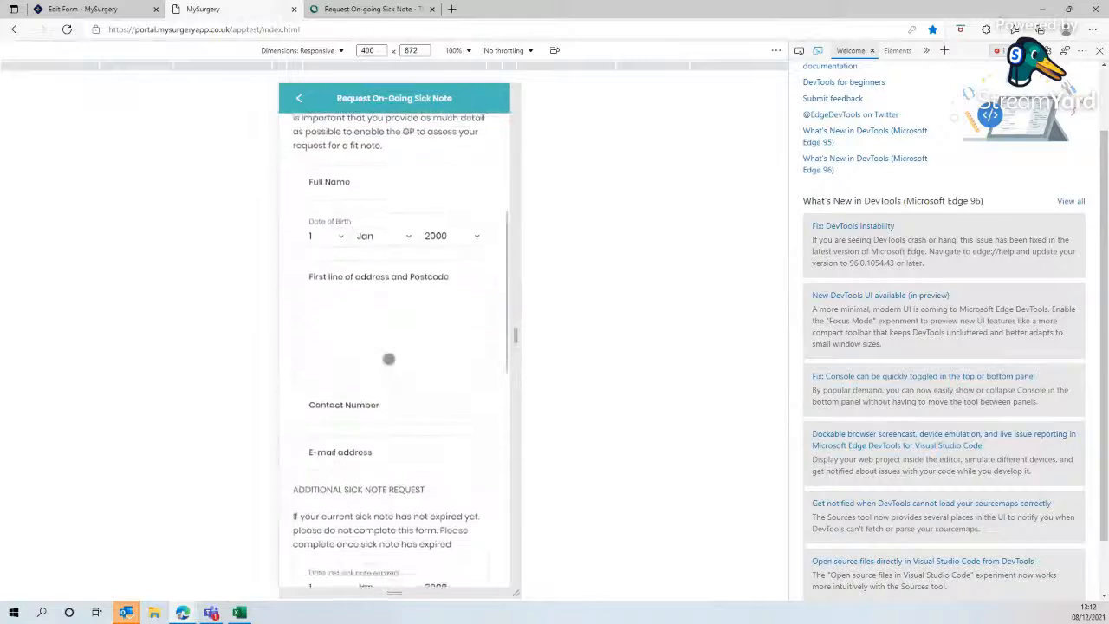
{"action": "scroll", "coordinate": [385, 355], "scroll_direction": "up", "scroll_amount": 5}
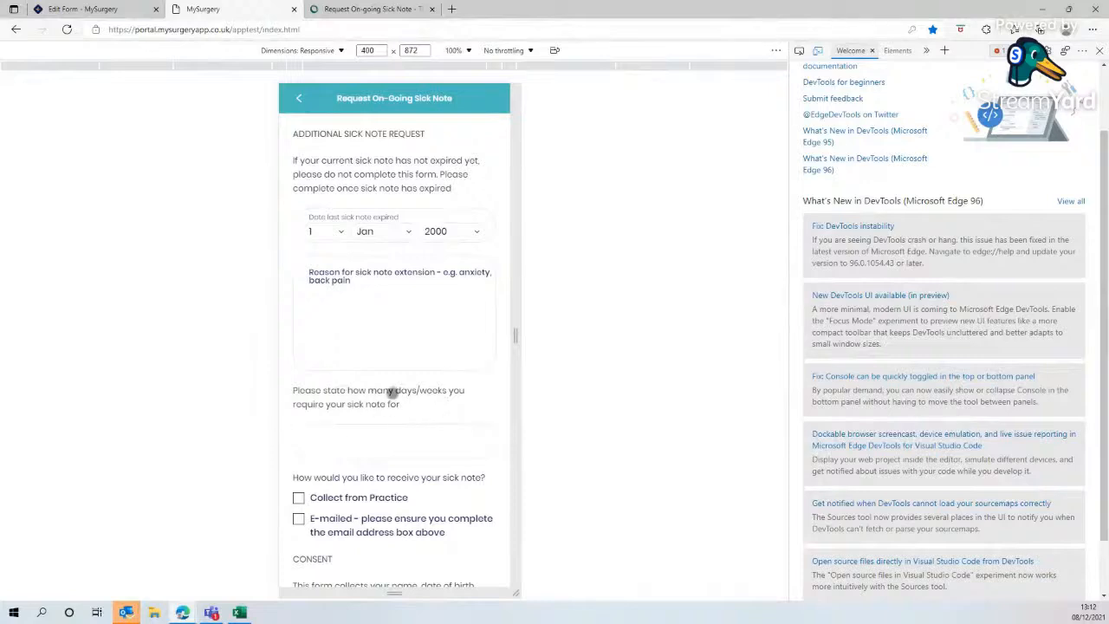
{"action": "left_click", "coordinate": [369, 440]}
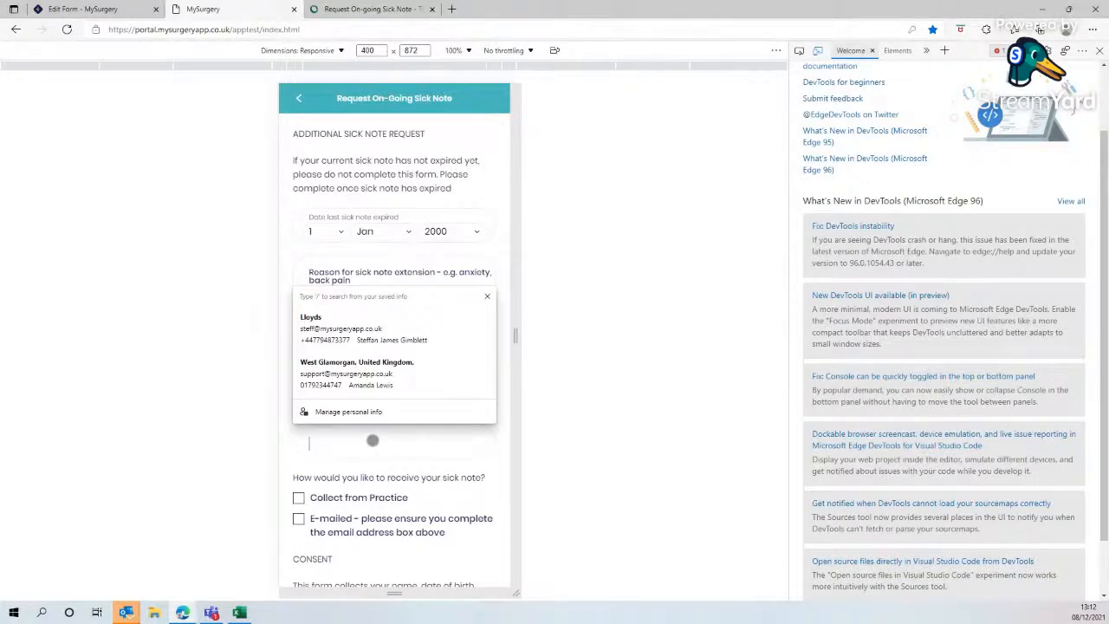
{"action": "type", "text": "1 Week"}
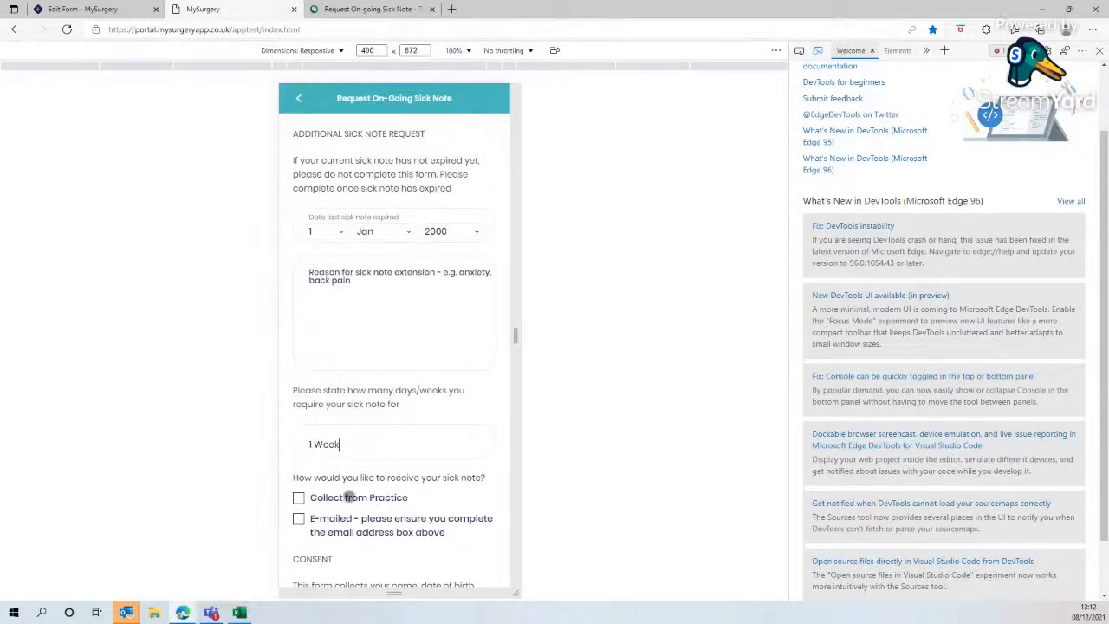
{"action": "scroll", "coordinate": [451, 488], "scroll_direction": "down", "scroll_amount": 1}
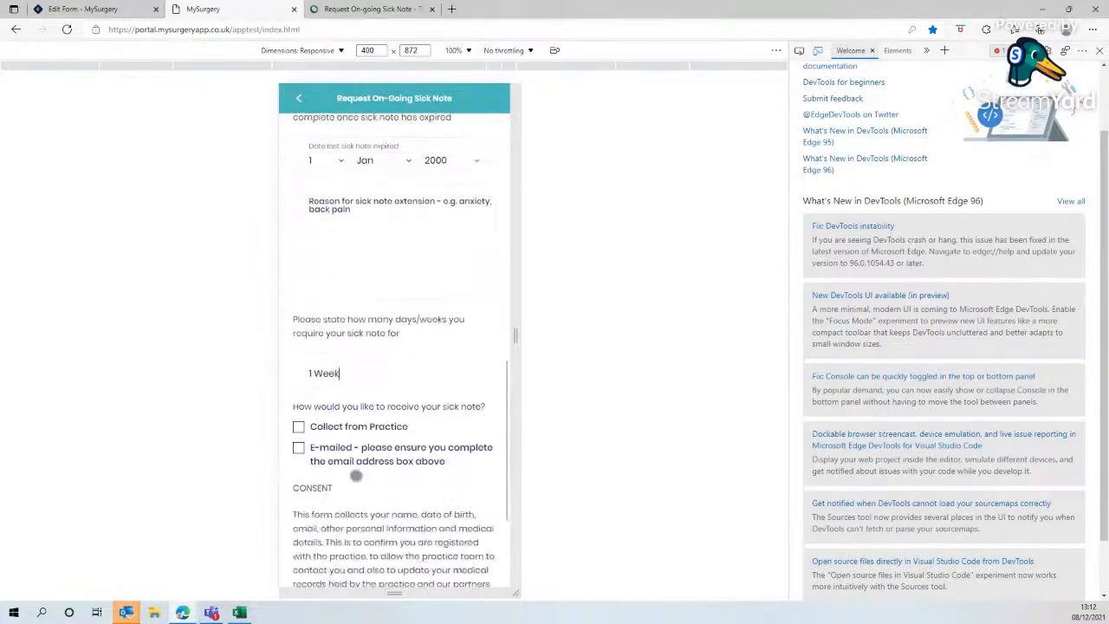
{"action": "left_click", "coordinate": [297, 427]}
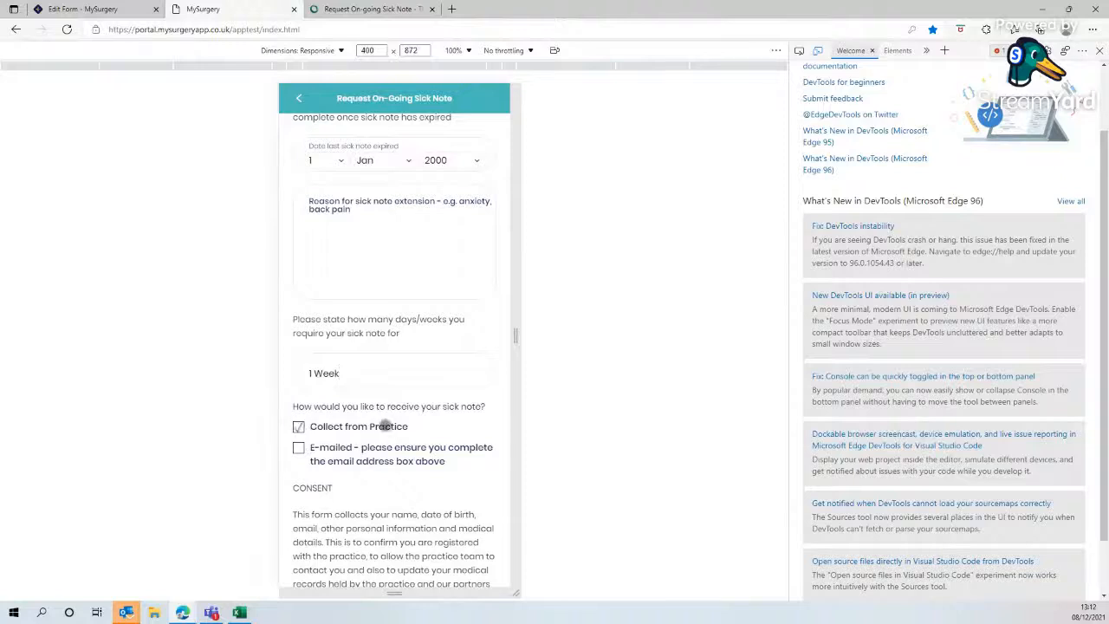
{"action": "scroll", "coordinate": [407, 433], "scroll_direction": "down", "scroll_amount": 2}
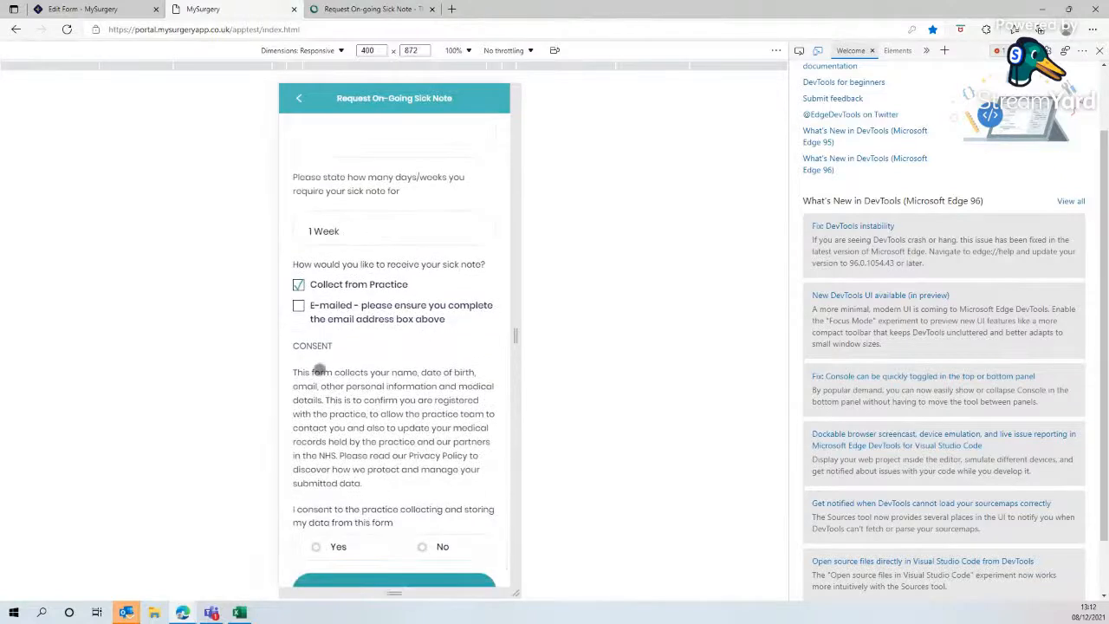
{"action": "scroll", "coordinate": [396, 520], "scroll_direction": "down", "scroll_amount": 1}
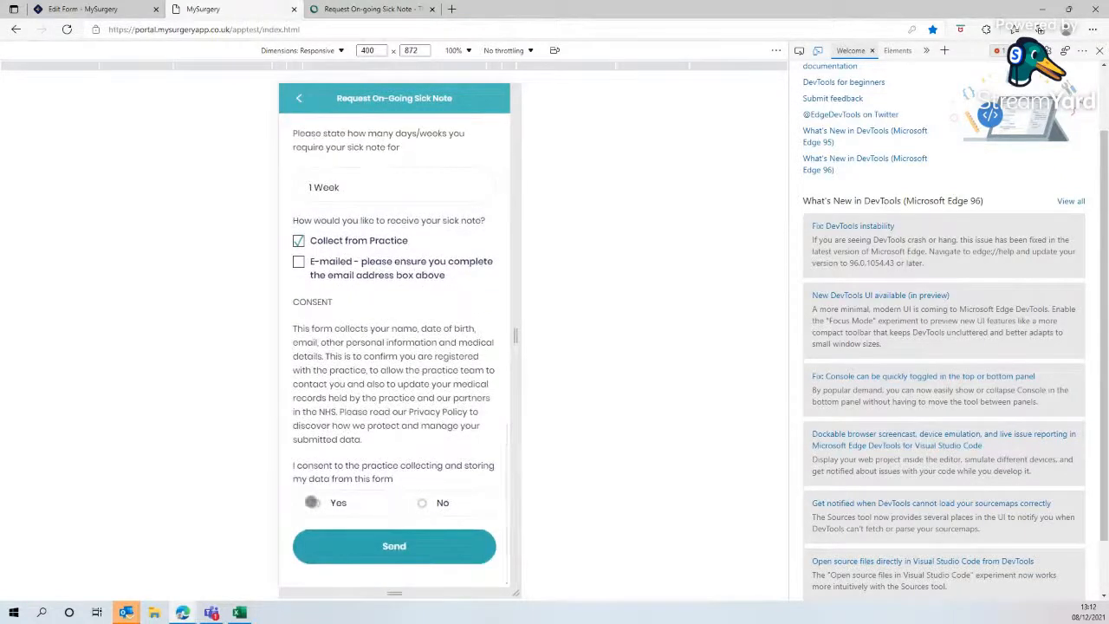
{"action": "scroll", "coordinate": [405, 422], "scroll_direction": "up", "scroll_amount": 2}
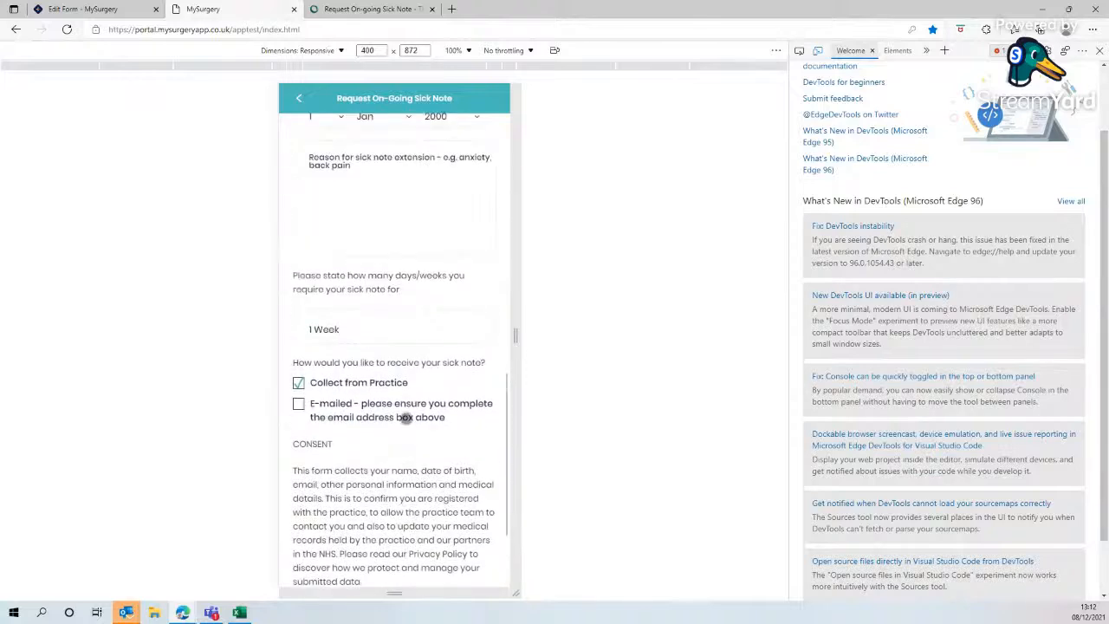
{"action": "scroll", "coordinate": [405, 417], "scroll_direction": "up", "scroll_amount": 9}
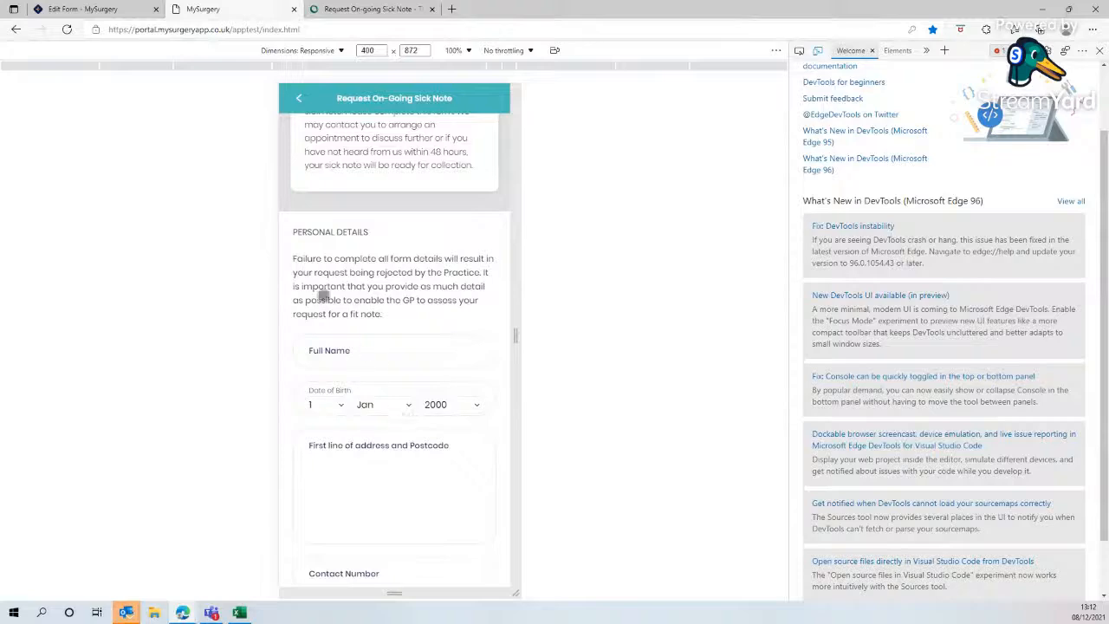
- Return to the Custom Form Builder and reopen the Request On-Going Sick Note form to review its fields
{"action": "left_click", "coordinate": [129, 10]}
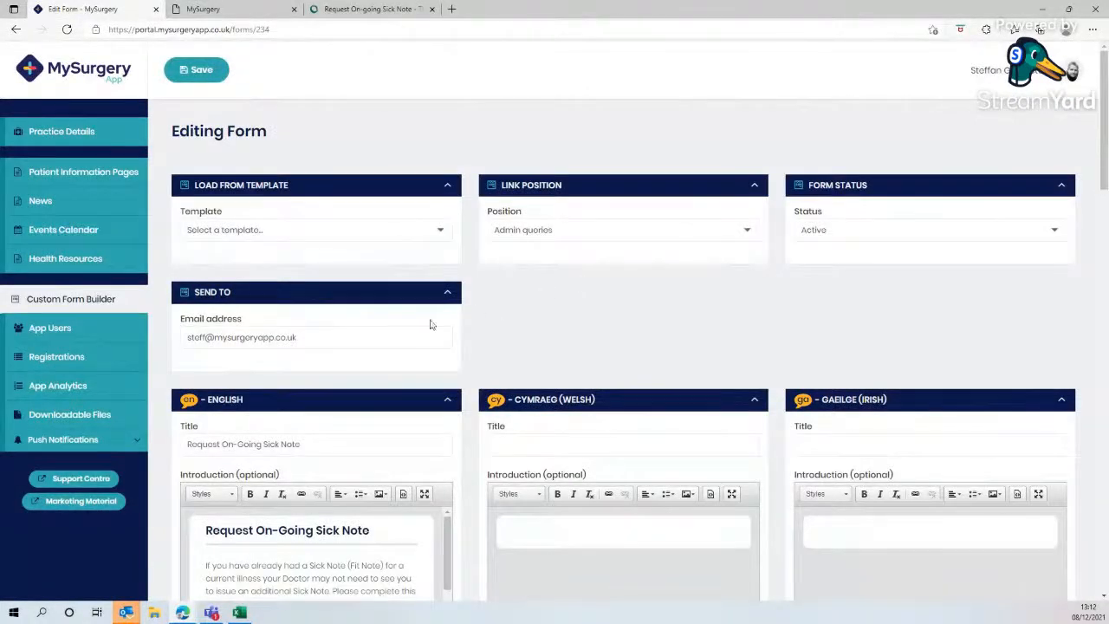
{"action": "left_click", "coordinate": [97, 303]}
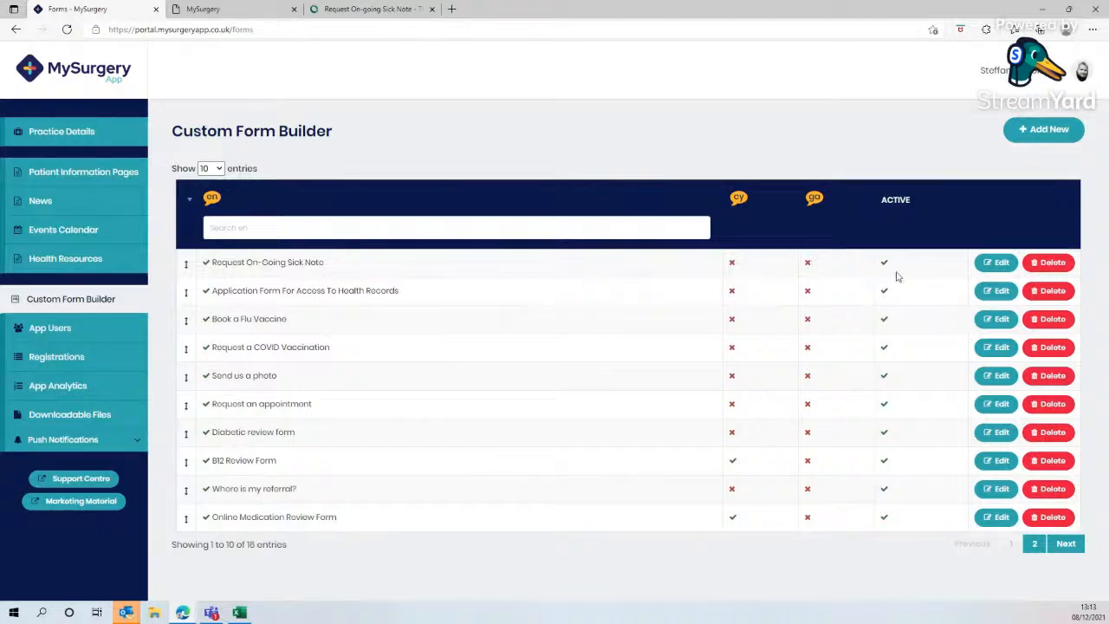
{"action": "left_click", "coordinate": [998, 262]}
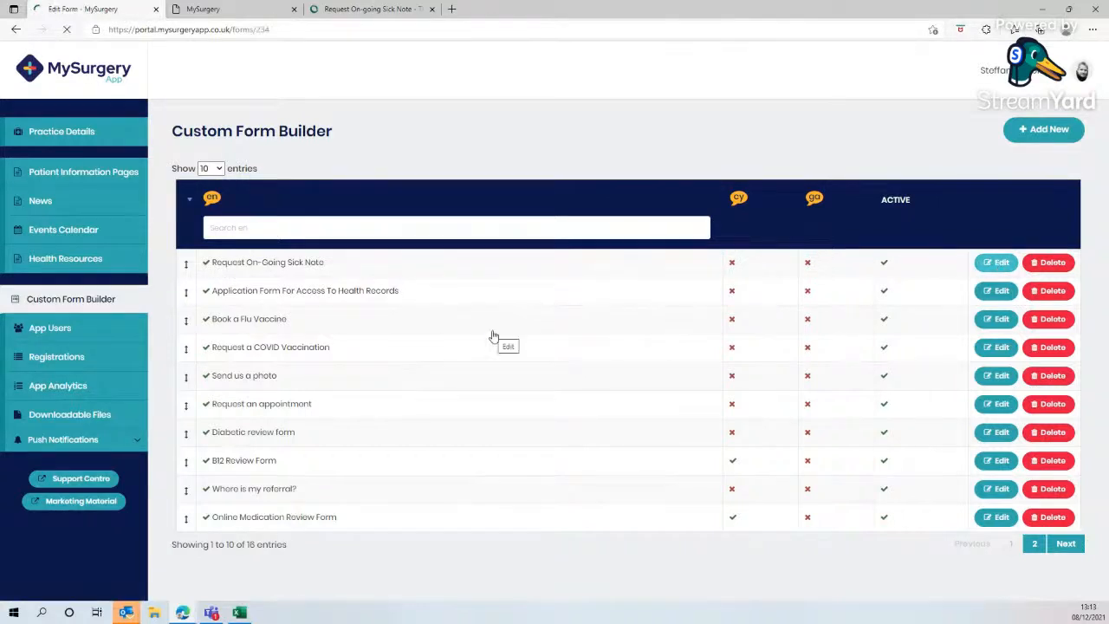
{"action": "scroll", "coordinate": [465, 347], "scroll_direction": "down", "scroll_amount": 3}
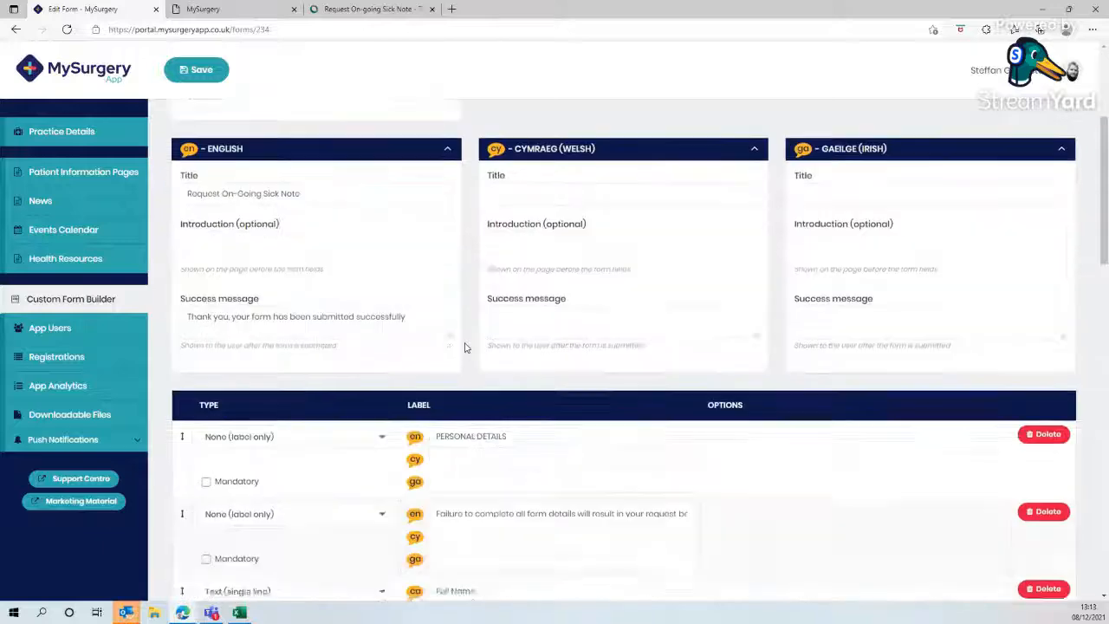
{"action": "scroll", "coordinate": [464, 346], "scroll_direction": "down", "scroll_amount": 9}
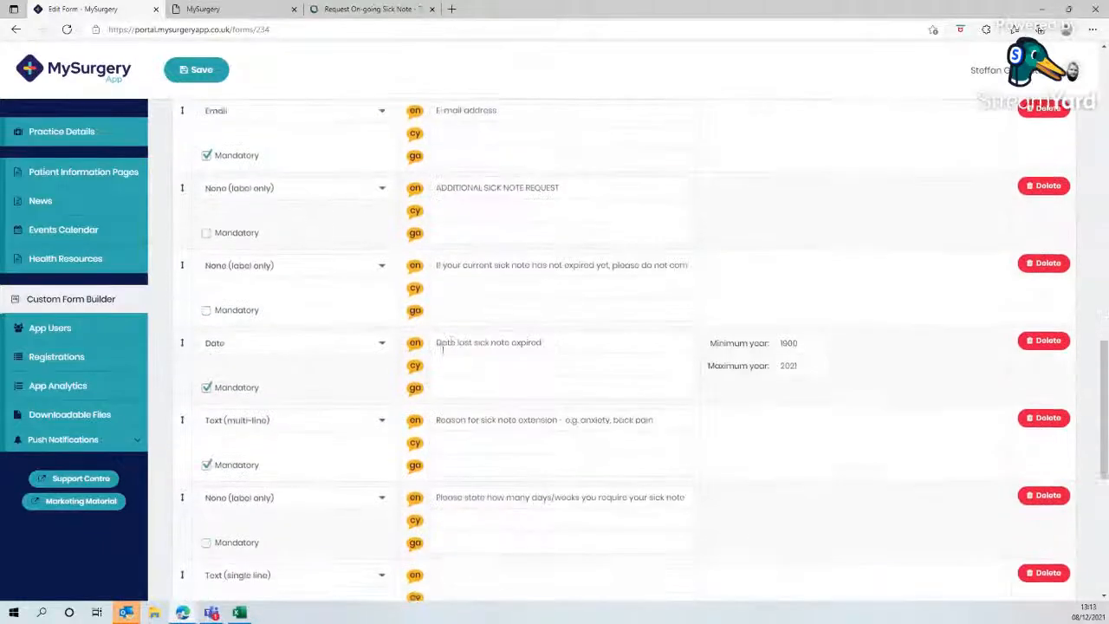
{"action": "scroll", "coordinate": [443, 346], "scroll_direction": "down", "scroll_amount": 3}
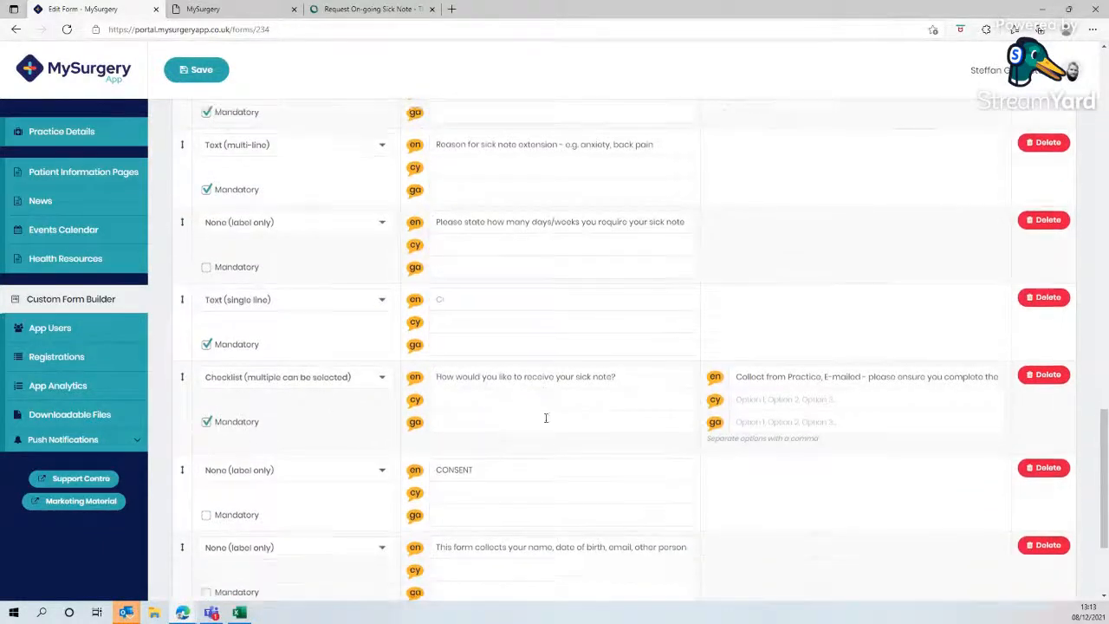
{"action": "scroll", "coordinate": [532, 420], "scroll_direction": "down", "scroll_amount": 2}
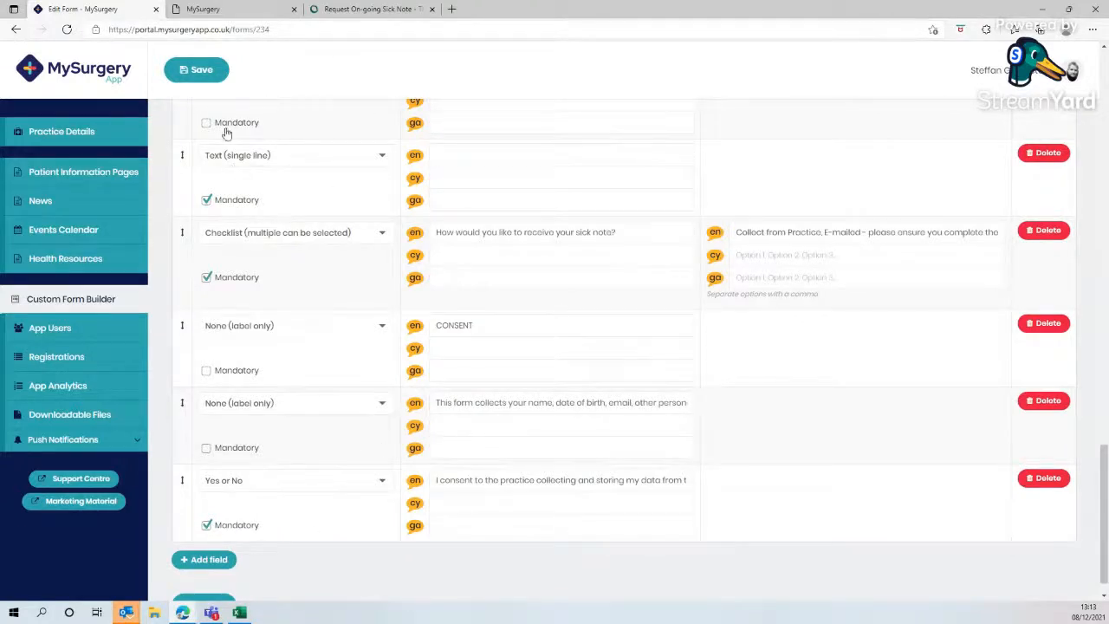
- Go back to the app preview home and reopen the Request On-Going Sick Note form under admin queries to review it
{"action": "left_click", "coordinate": [204, 9]}
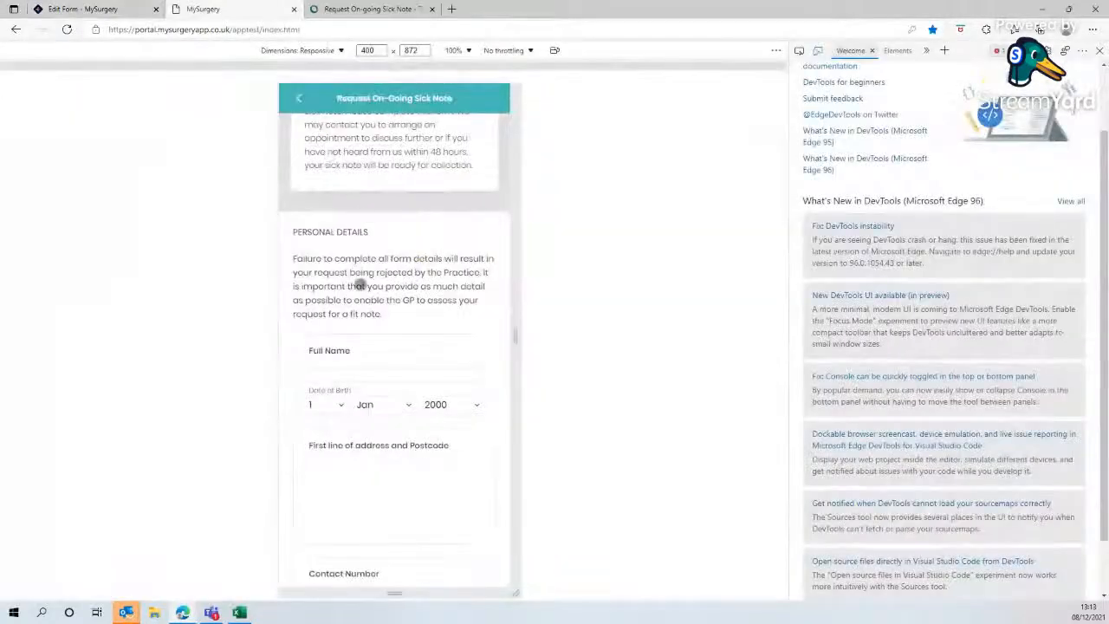
{"action": "scroll", "coordinate": [317, 216], "scroll_direction": "up", "scroll_amount": 3}
{"action": "left_click", "coordinate": [299, 98]}
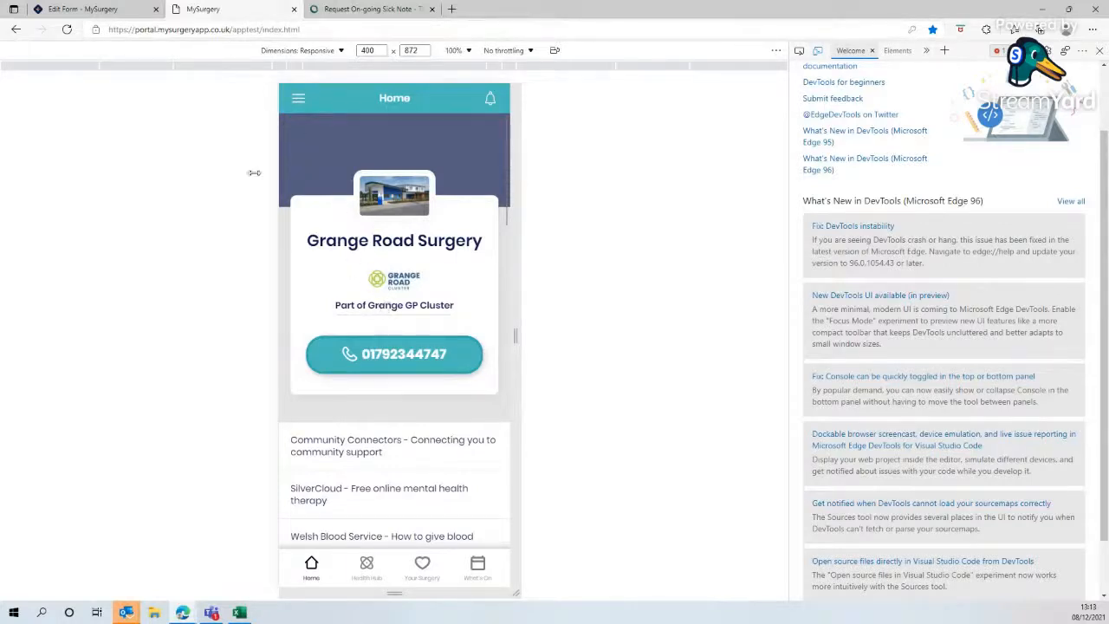
{"action": "left_click", "coordinate": [101, 11]}
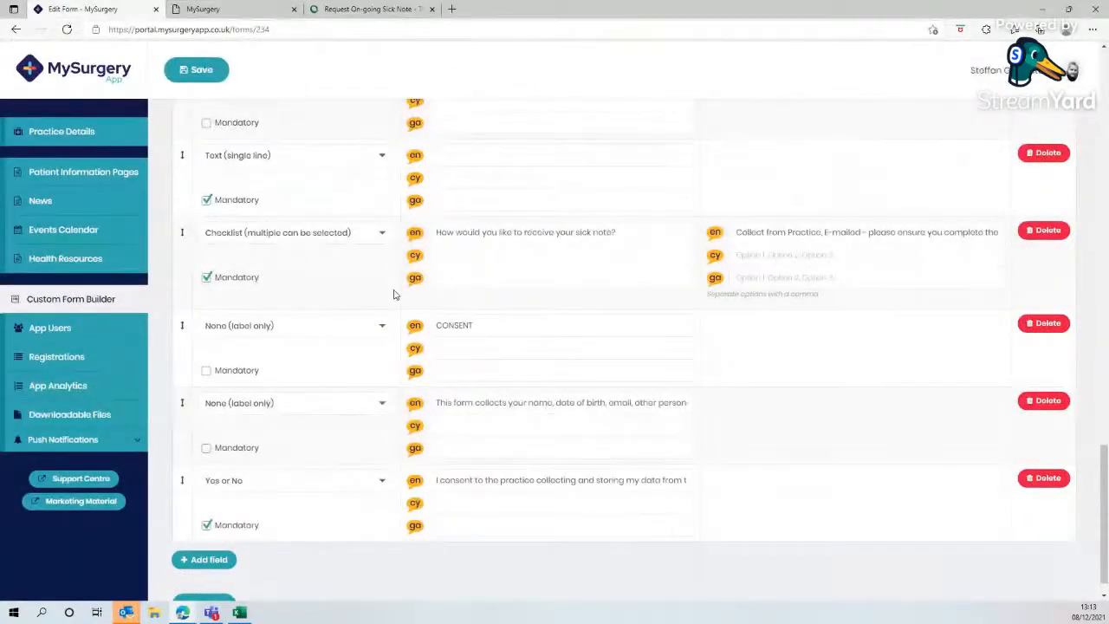
{"action": "scroll", "coordinate": [394, 294], "scroll_direction": "up", "scroll_amount": 5}
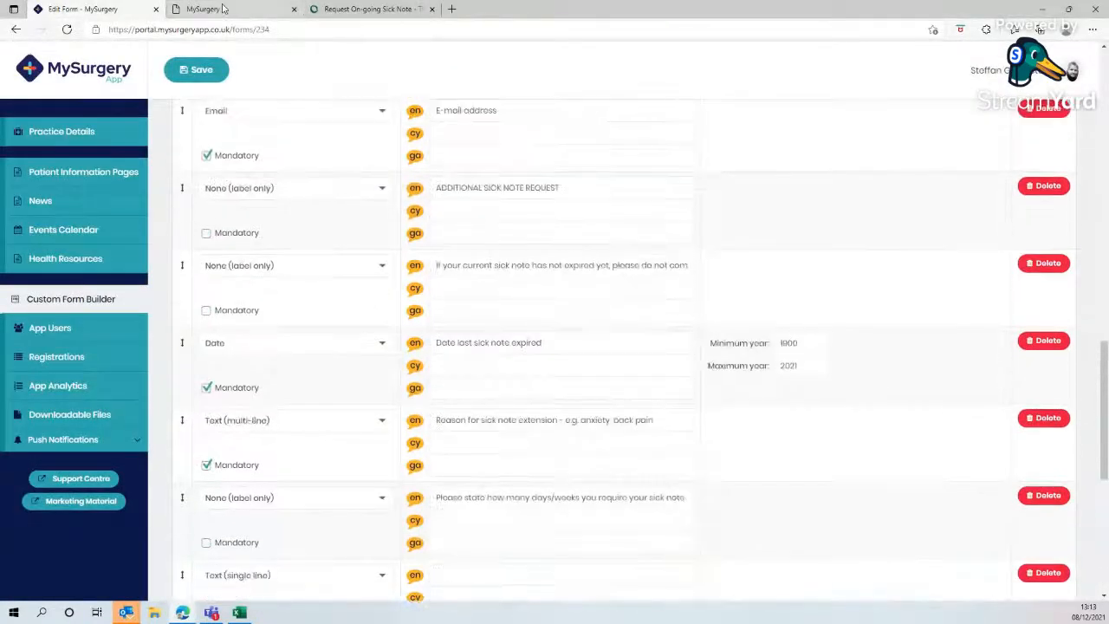
{"action": "left_click", "coordinate": [222, 8]}
{"action": "scroll", "coordinate": [394, 312], "scroll_direction": "down", "scroll_amount": 5}
{"action": "left_click", "coordinate": [389, 342]}
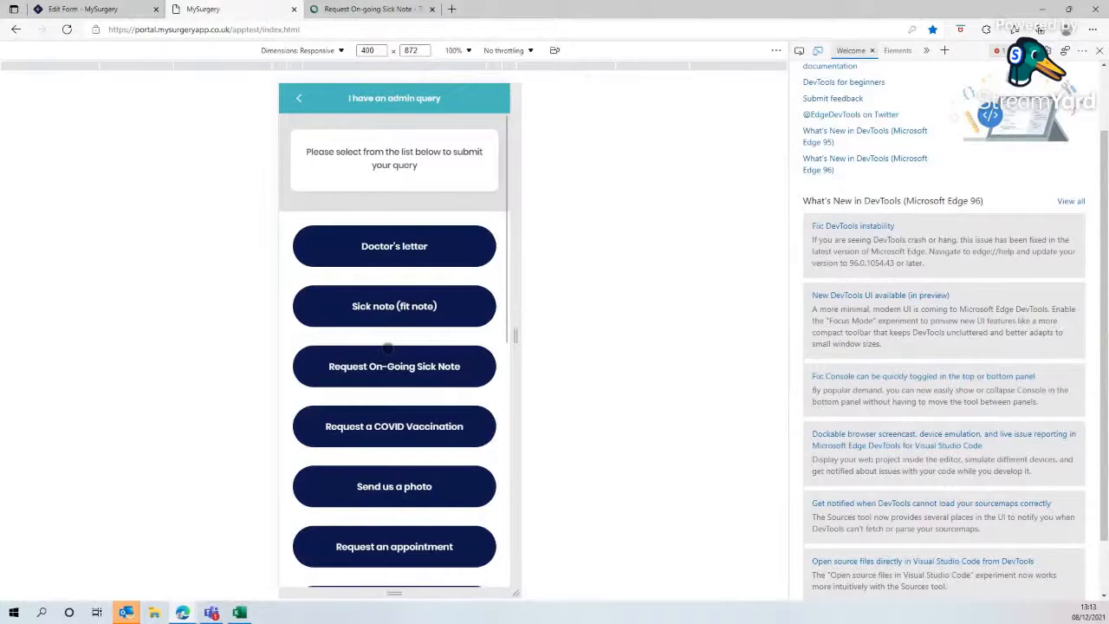
{"action": "left_click", "coordinate": [394, 373]}
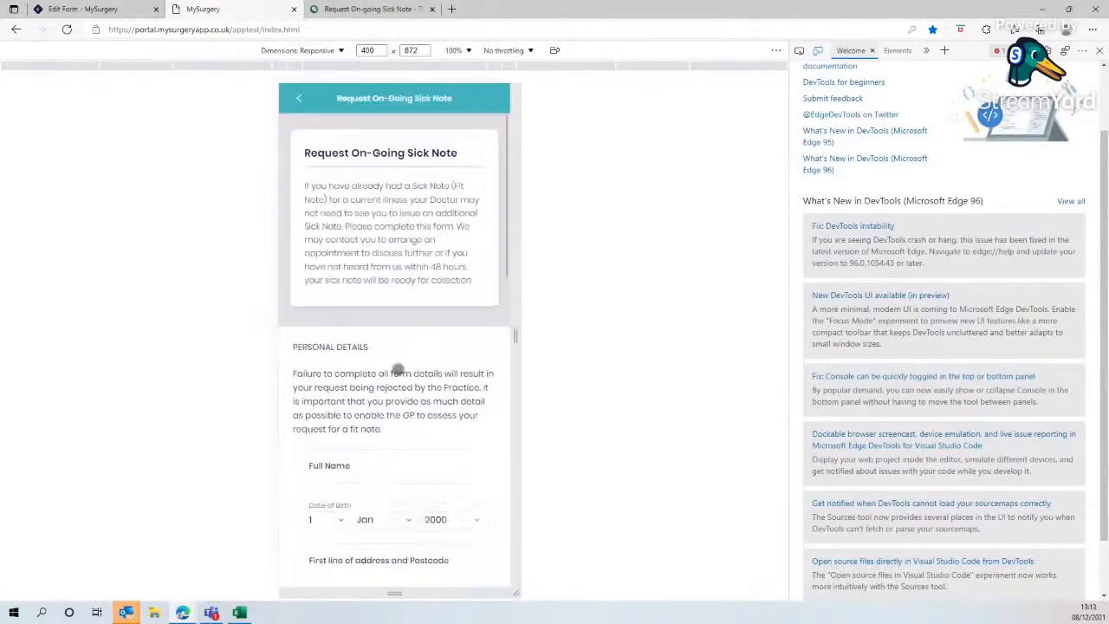
{"action": "scroll", "coordinate": [396, 364], "scroll_direction": "down", "scroll_amount": 3}
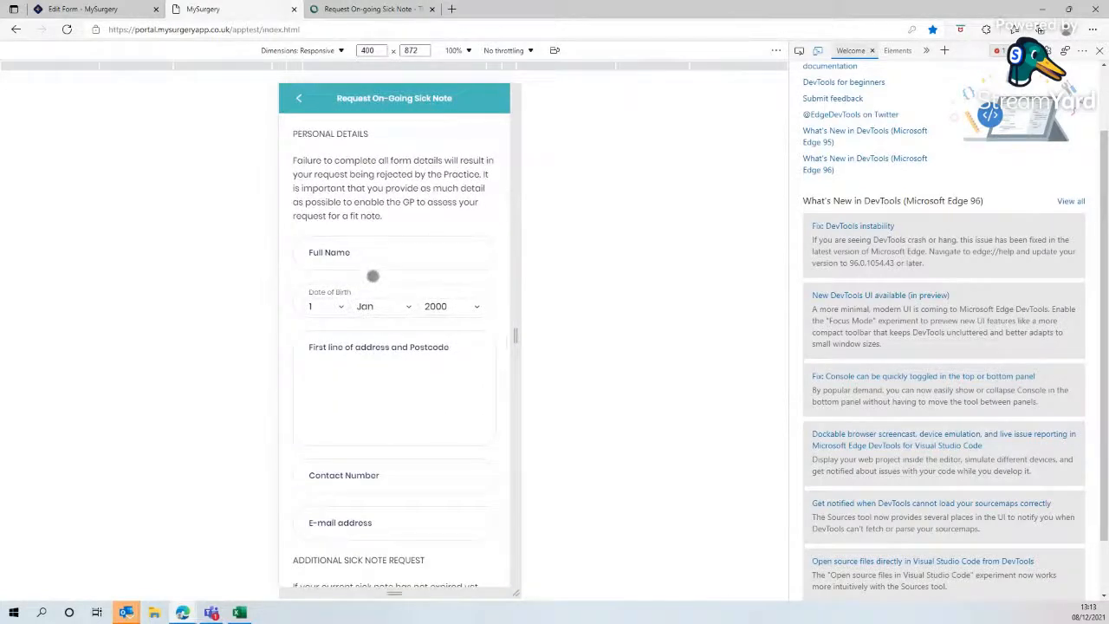
{"action": "scroll", "coordinate": [378, 336], "scroll_direction": "down", "scroll_amount": 3}
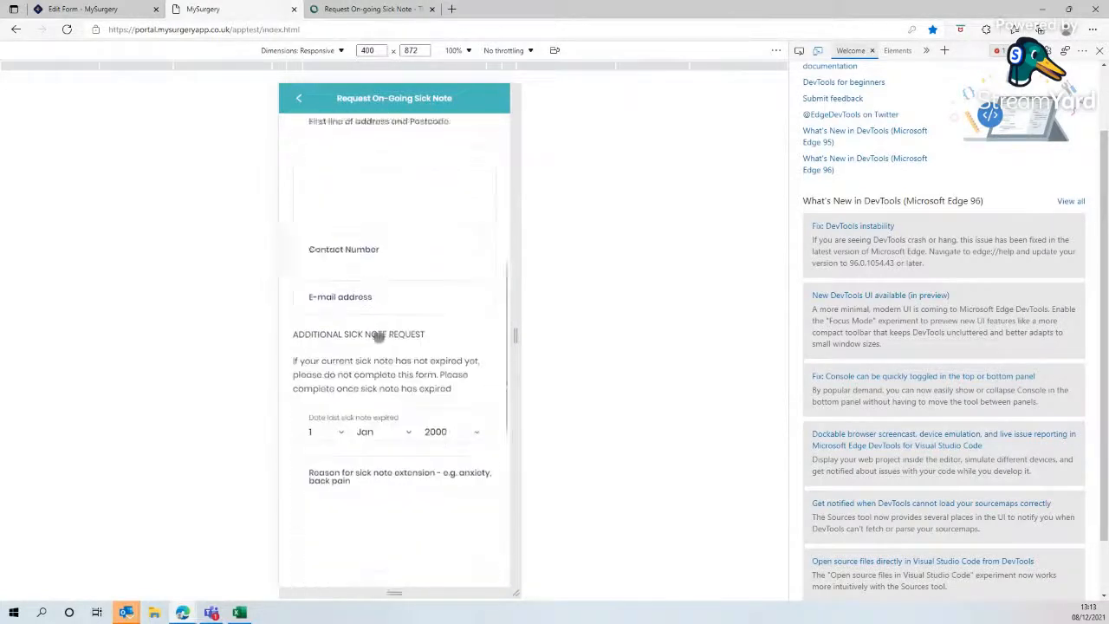
{"action": "left_click", "coordinate": [89, 8]}
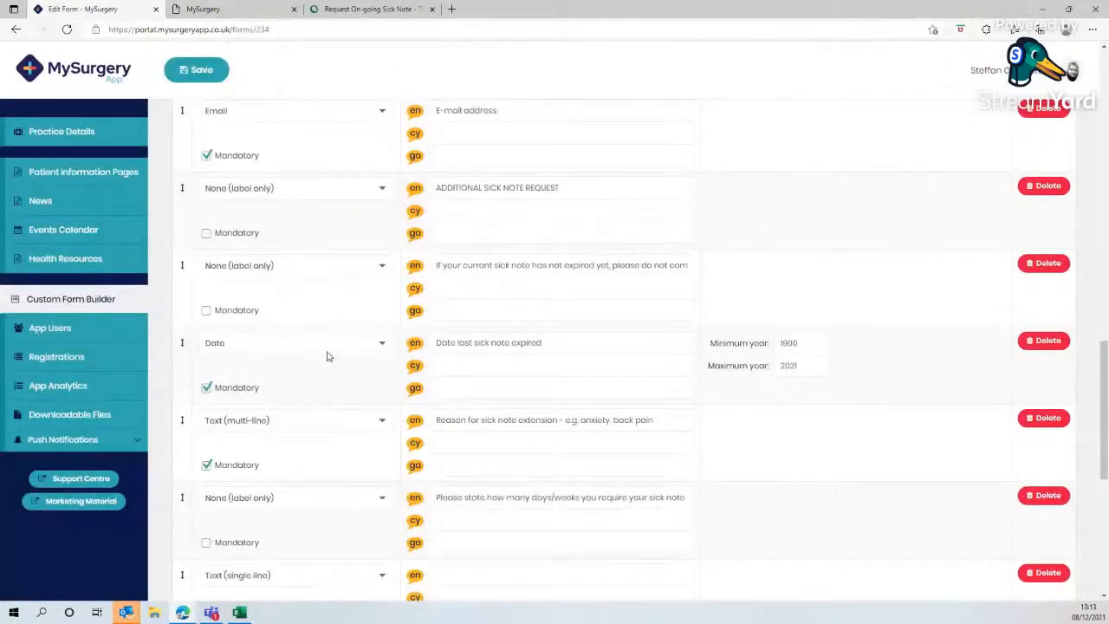
{"action": "scroll", "coordinate": [370, 362], "scroll_direction": "down", "scroll_amount": 5}
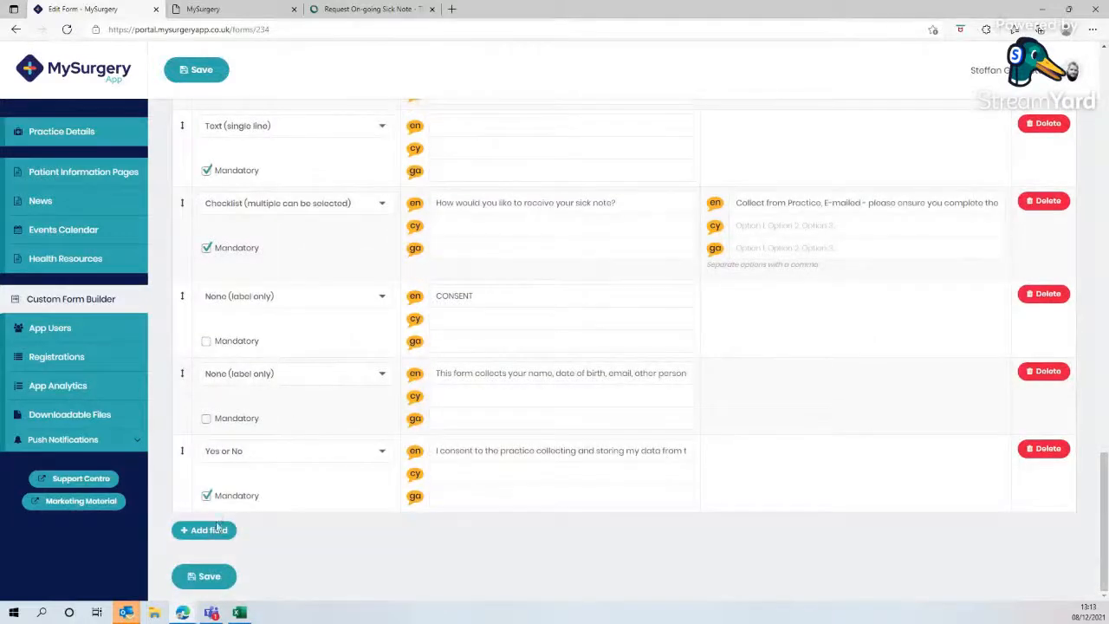
{"action": "left_click", "coordinate": [208, 529]}
{"action": "left_click", "coordinate": [383, 529]}
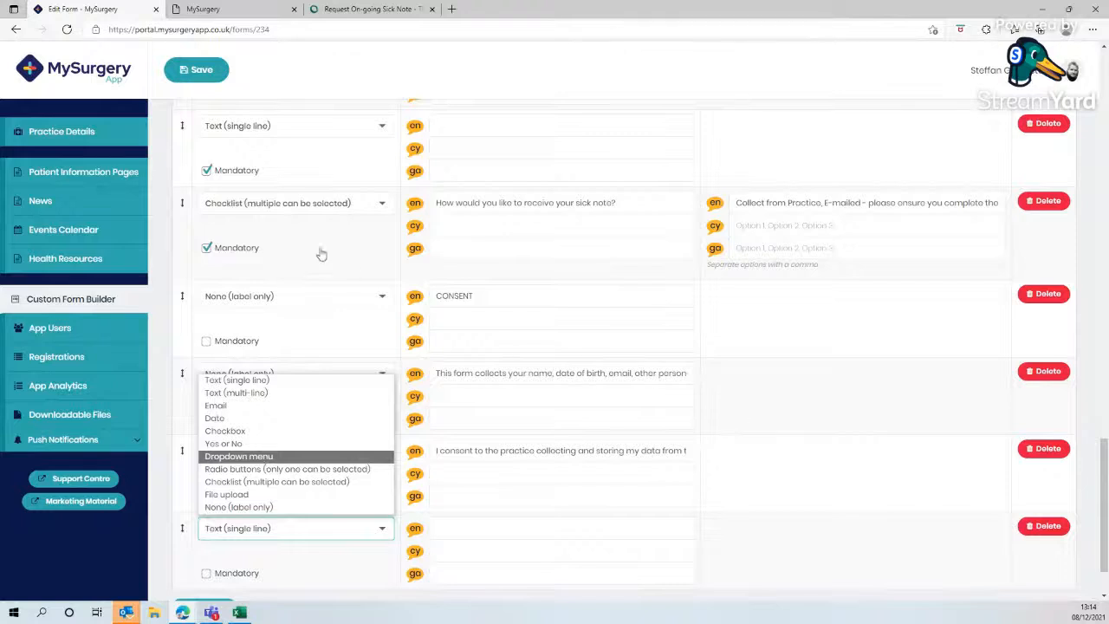
{"action": "left_click", "coordinate": [839, 401]}
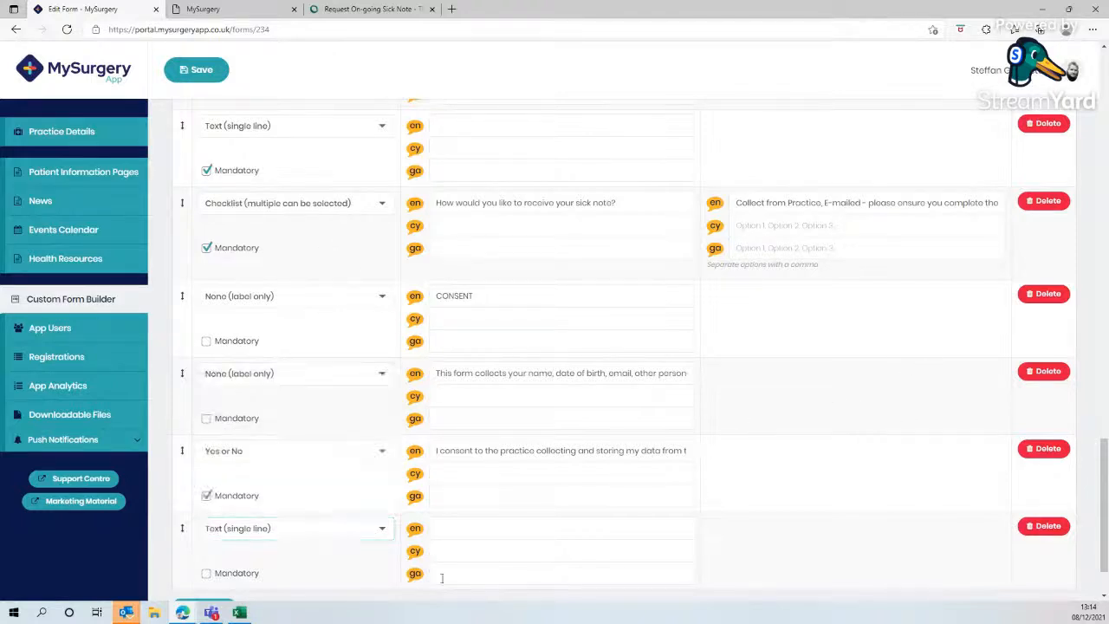
{"action": "left_click", "coordinate": [1042, 525]}
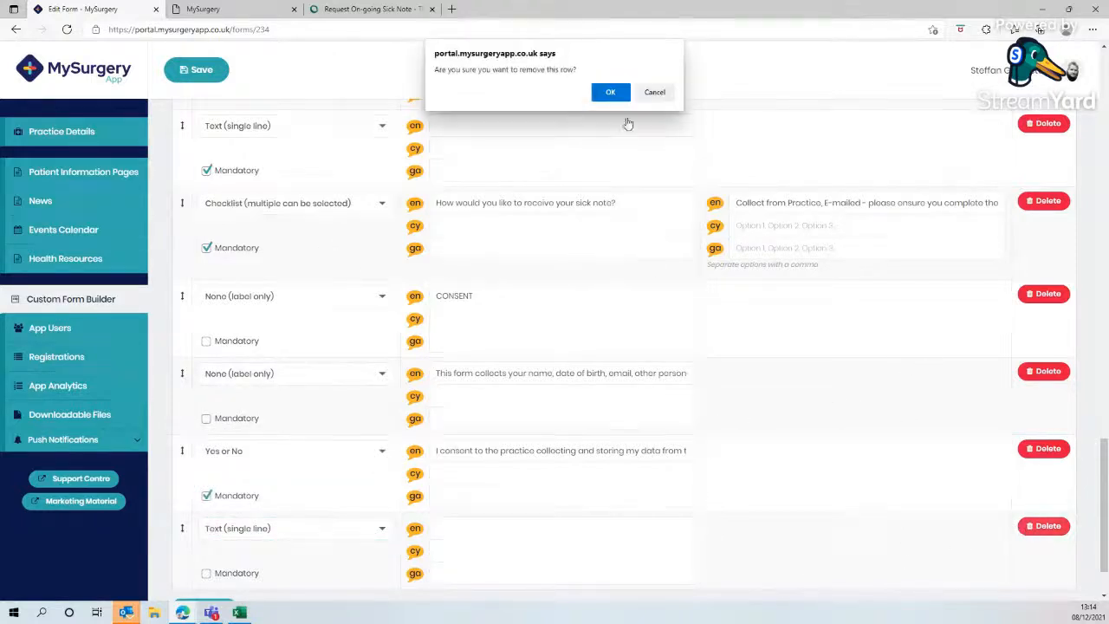
{"action": "left_click", "coordinate": [612, 91]}
{"action": "left_click", "coordinate": [612, 91]}
- Change the 'How would you like to receive your sick note?' field's type to Dropdown menu and save the form
{"action": "left_click", "coordinate": [386, 204]}
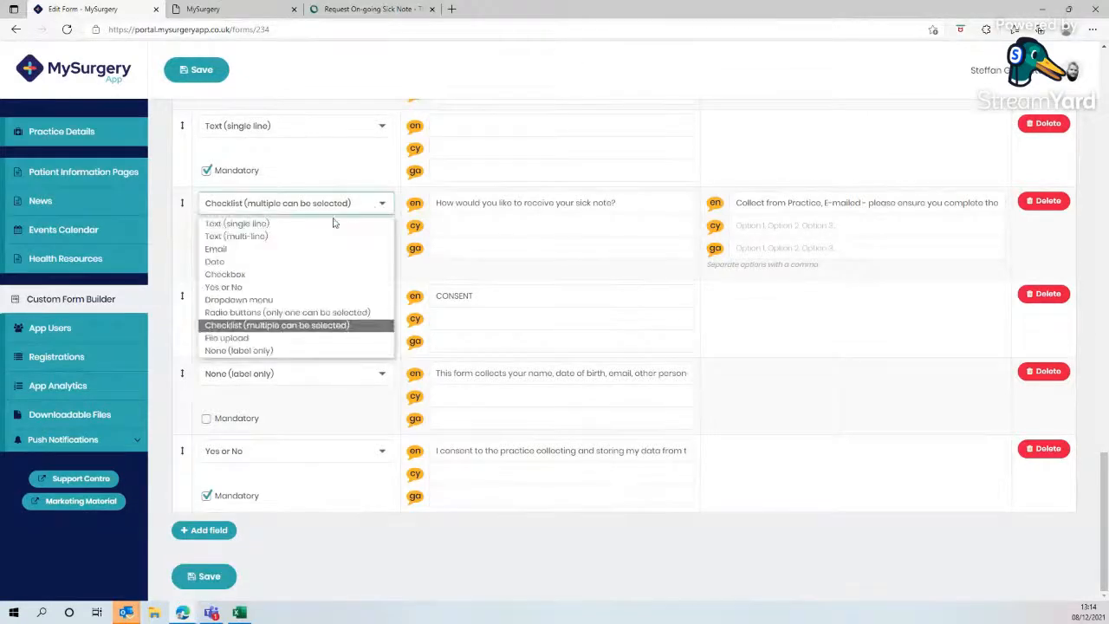
{"action": "left_click", "coordinate": [270, 299]}
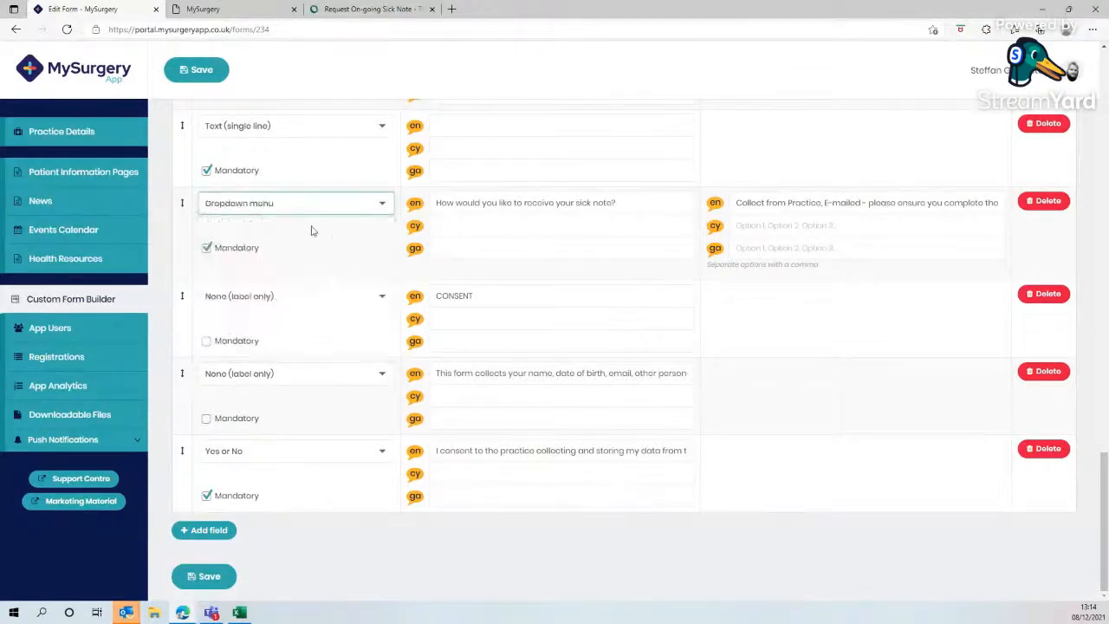
{"action": "left_click", "coordinate": [202, 76]}
- Reload the app preview and open the Request On-Going Sick Note form from the admin query section
{"action": "left_click", "coordinate": [228, 8]}
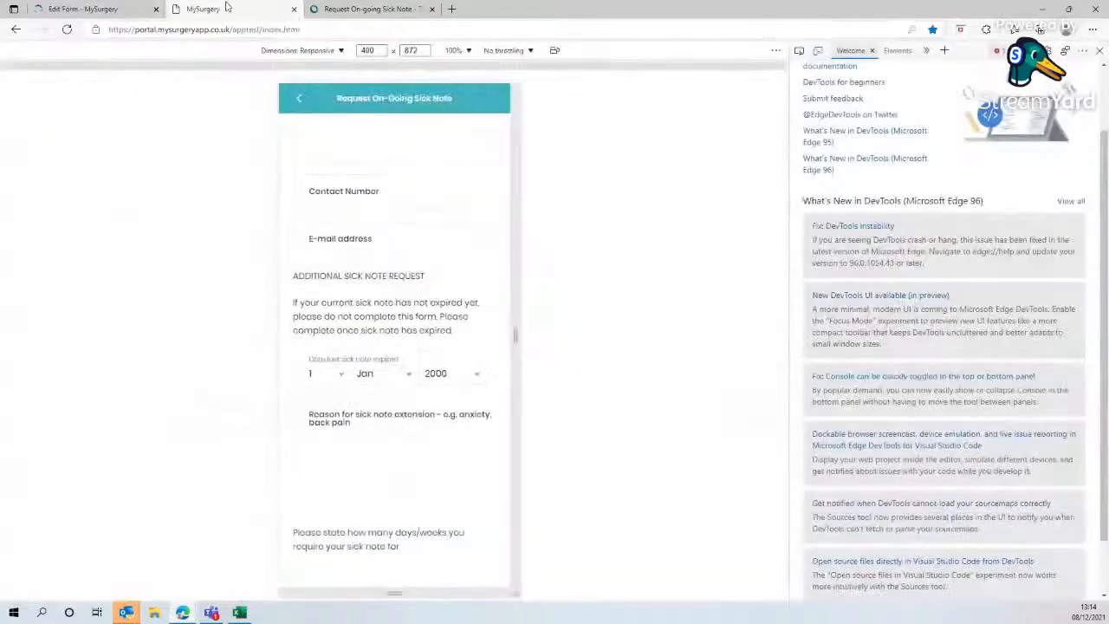
{"action": "left_click", "coordinate": [68, 31]}
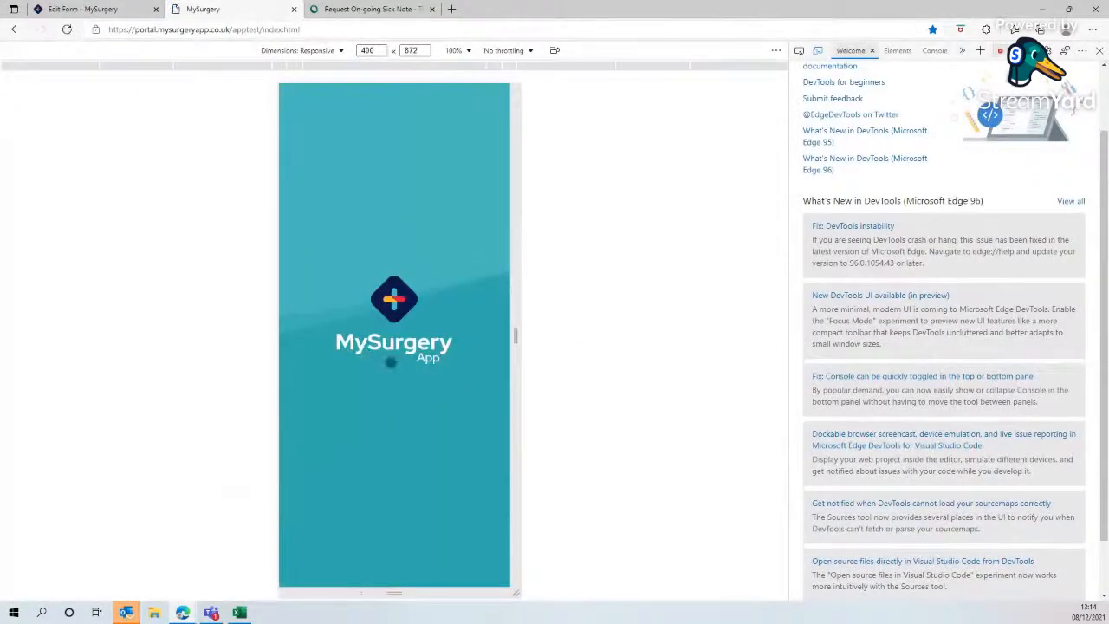
{"action": "scroll", "coordinate": [381, 347], "scroll_direction": "down", "scroll_amount": 5}
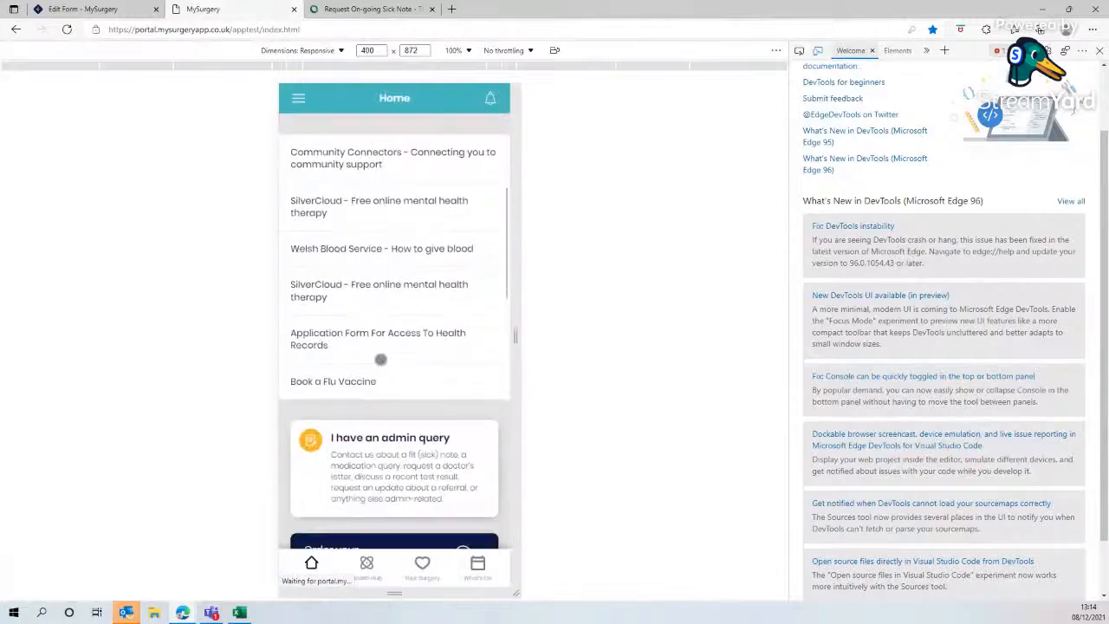
{"action": "left_click", "coordinate": [378, 310]}
{"action": "left_click", "coordinate": [378, 364]}
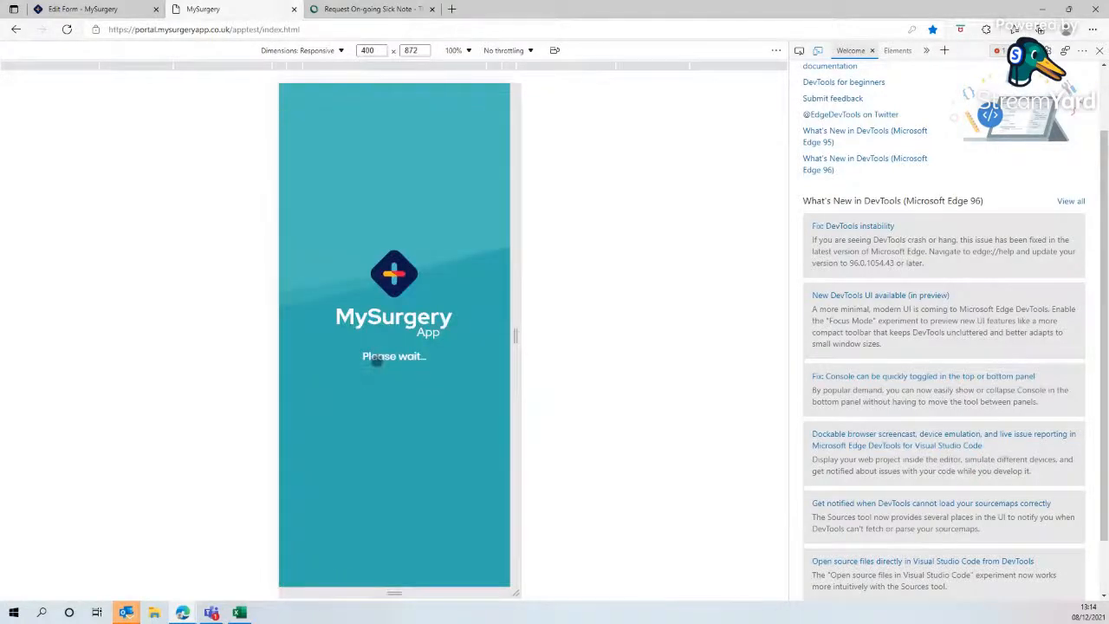
- Test the sick note delivery dropdown in the preview by choosing Collect from Practice, then the E-mailed option
{"action": "scroll", "coordinate": [376, 362], "scroll_direction": "down", "scroll_amount": 10}
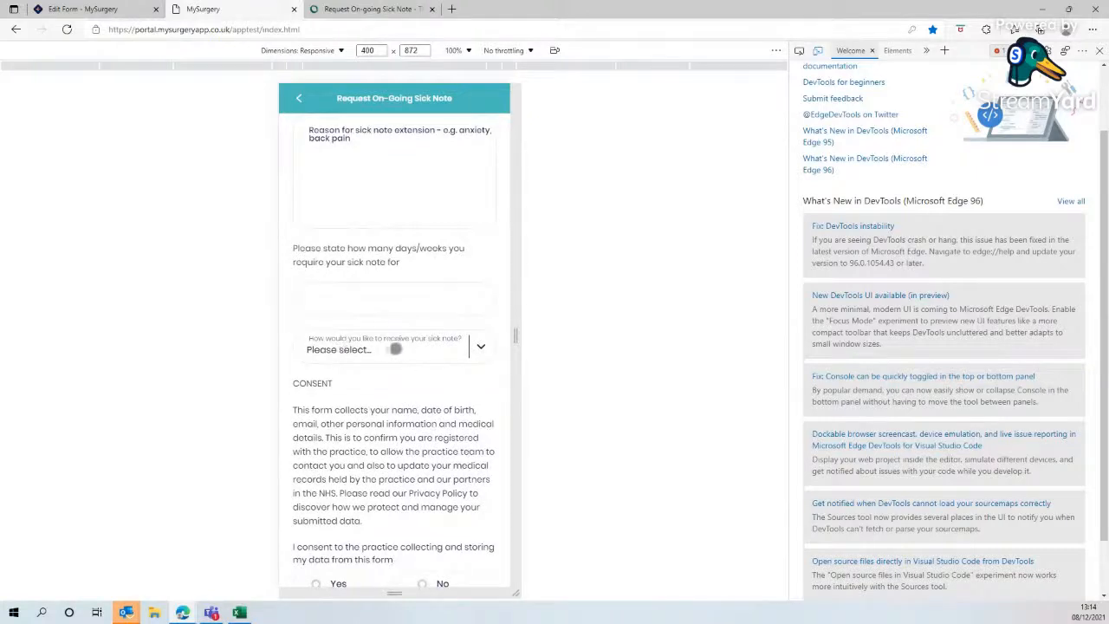
{"action": "left_click", "coordinate": [395, 349]}
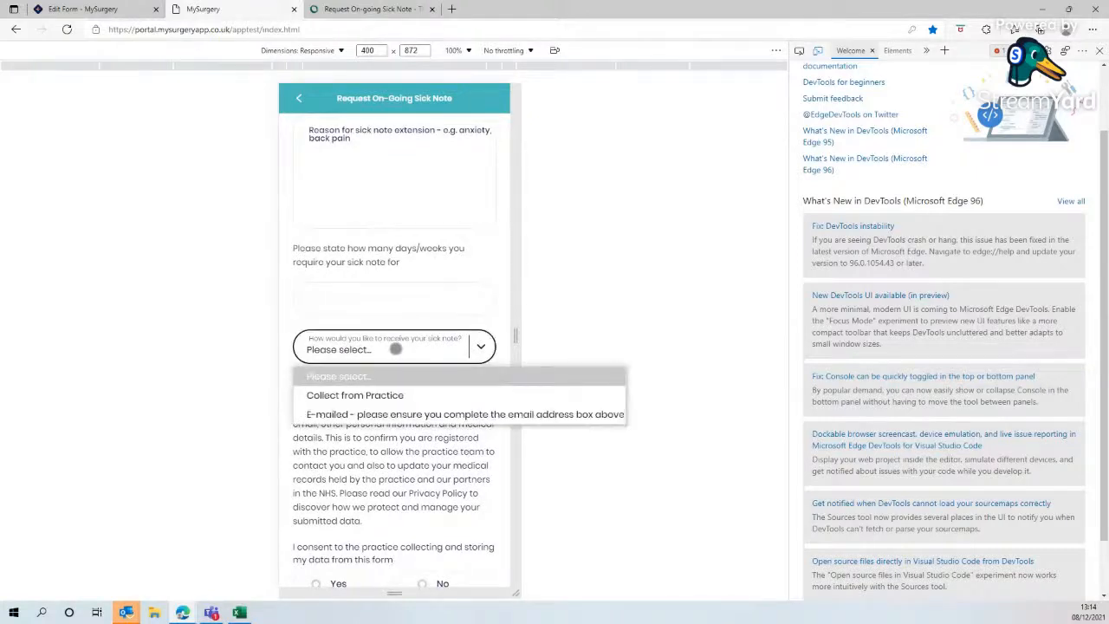
{"action": "left_click", "coordinate": [383, 396]}
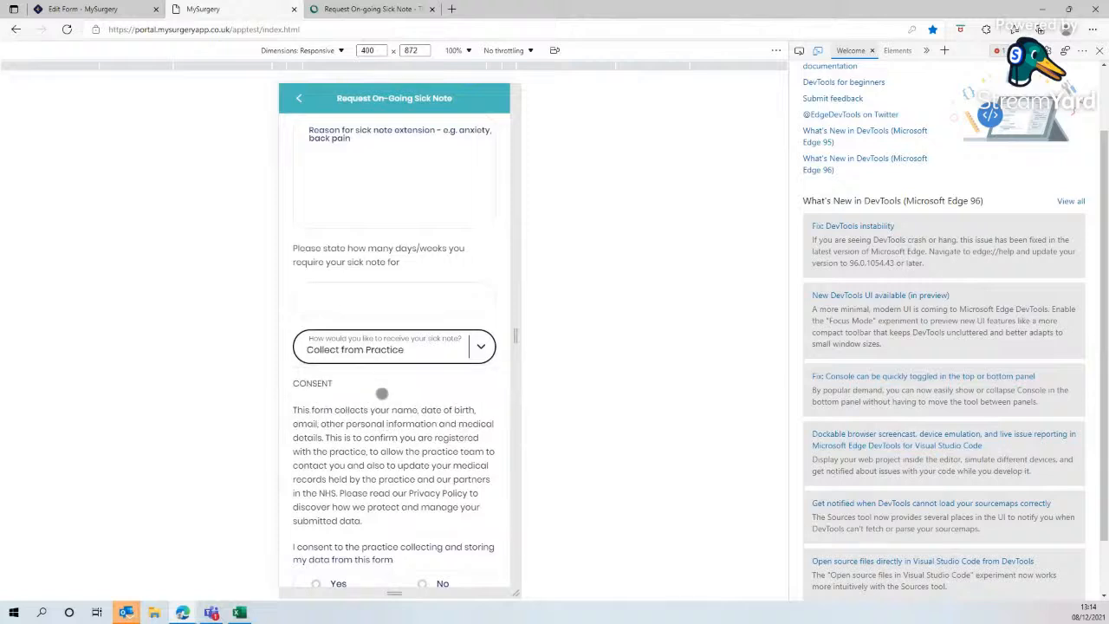
{"action": "left_click", "coordinate": [378, 349]}
{"action": "left_click", "coordinate": [373, 414]}
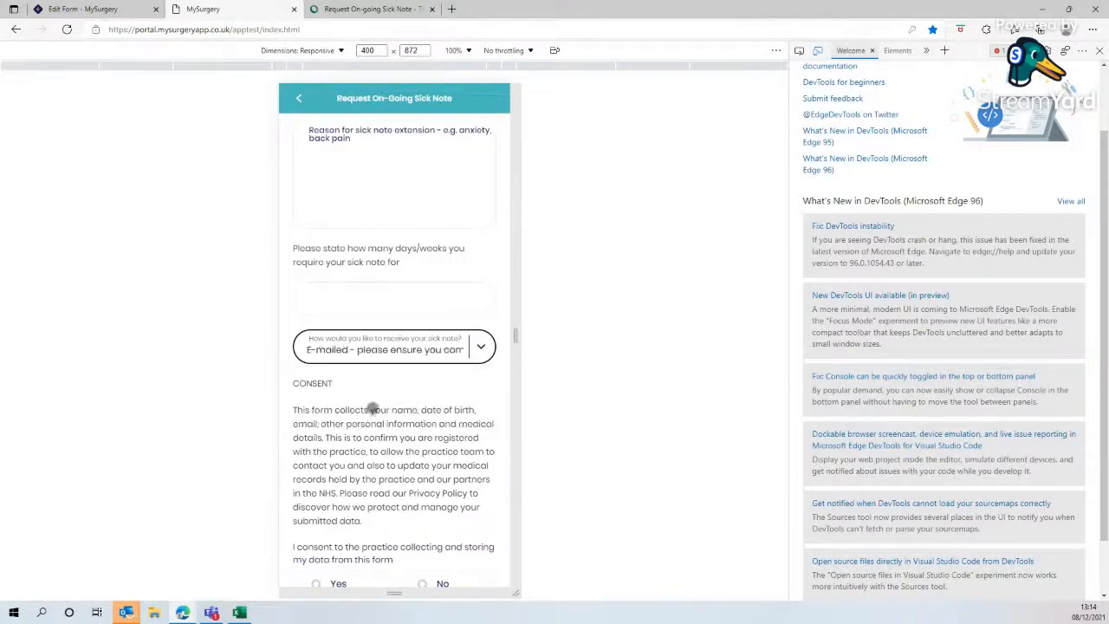